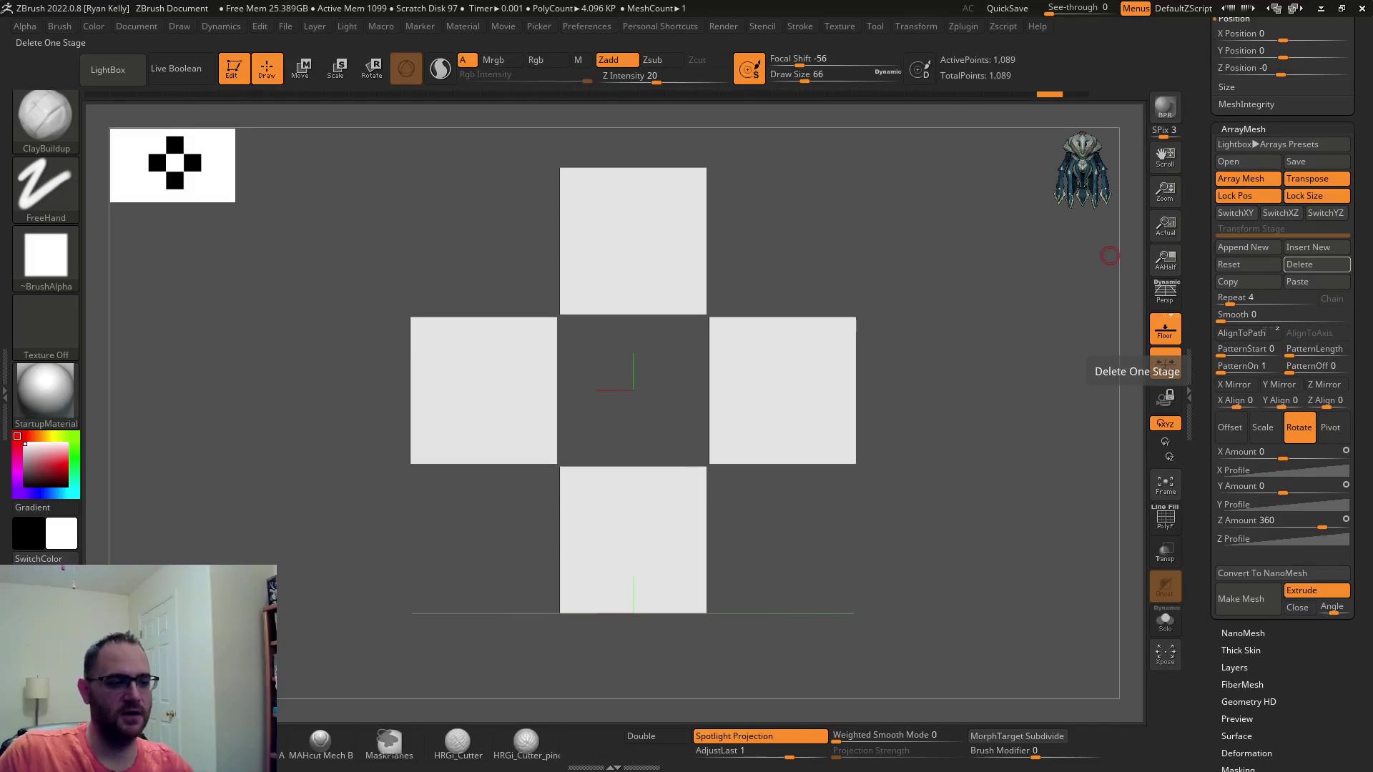
pyautogui.moveTo(1051, 336); pyautogui.dragTo(960, 333)
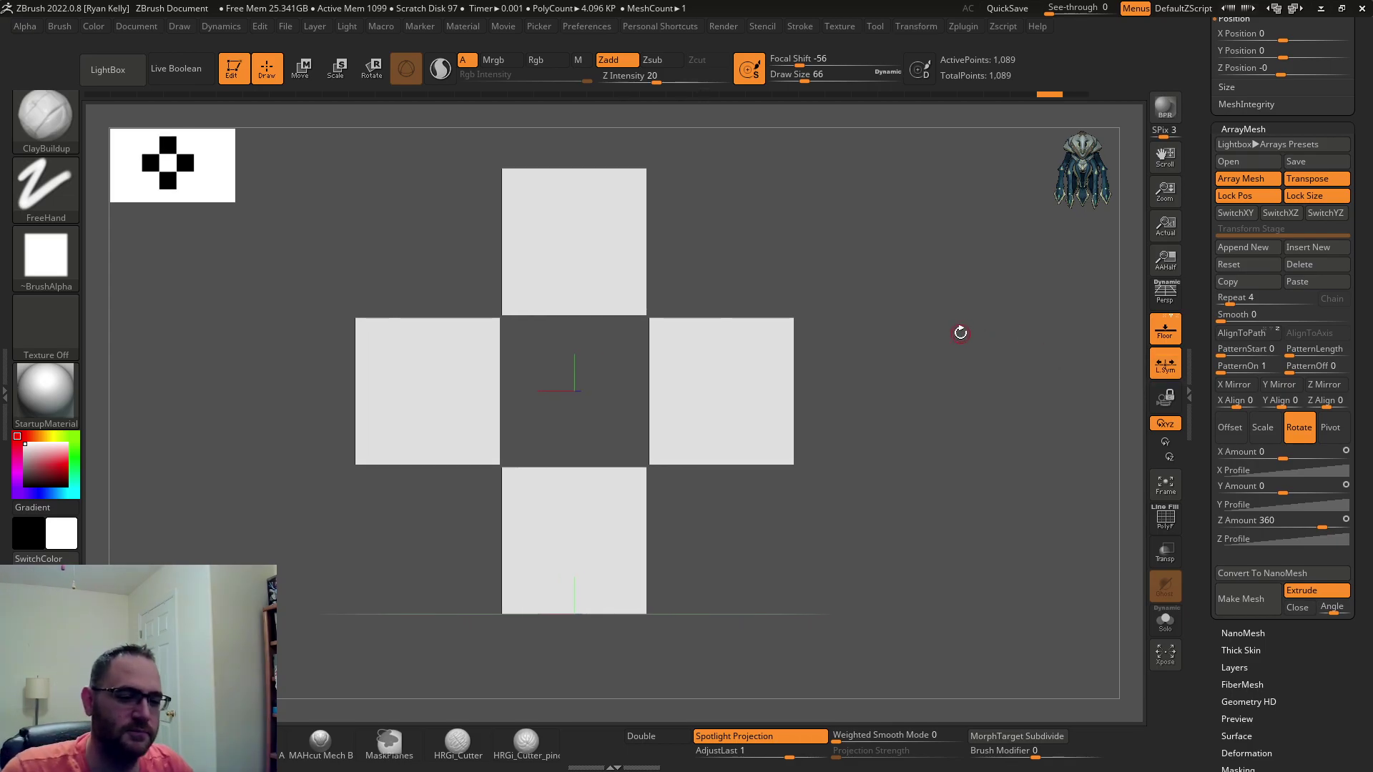
pyautogui.moveTo(1015, 309); pyautogui.dragTo(1008, 311)
pyautogui.keyDown('alt'); pyautogui.moveTo(1008, 311); pyautogui.dragTo(1009, 318); pyautogui.keyUp('alt')
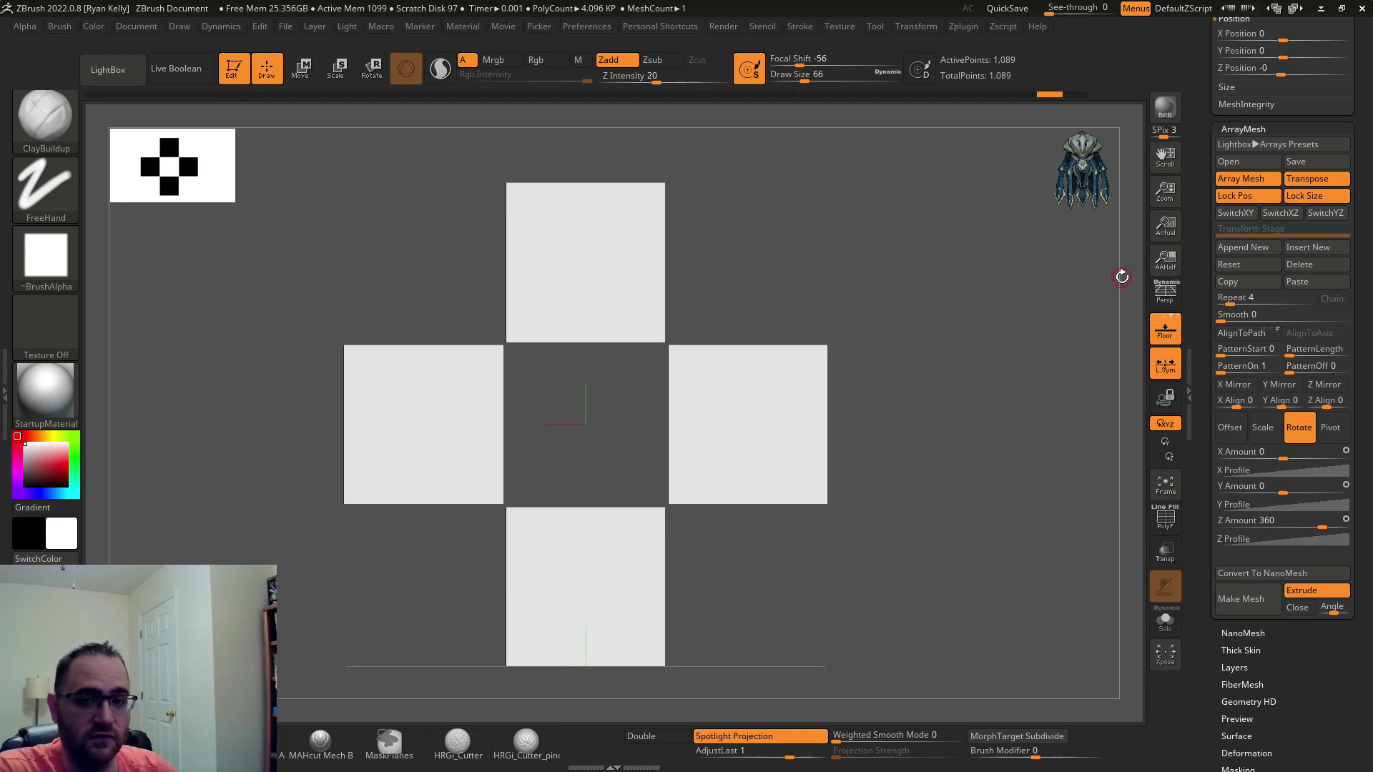
pyautogui.moveTo(1065, 292); pyautogui.dragTo(1052, 296)
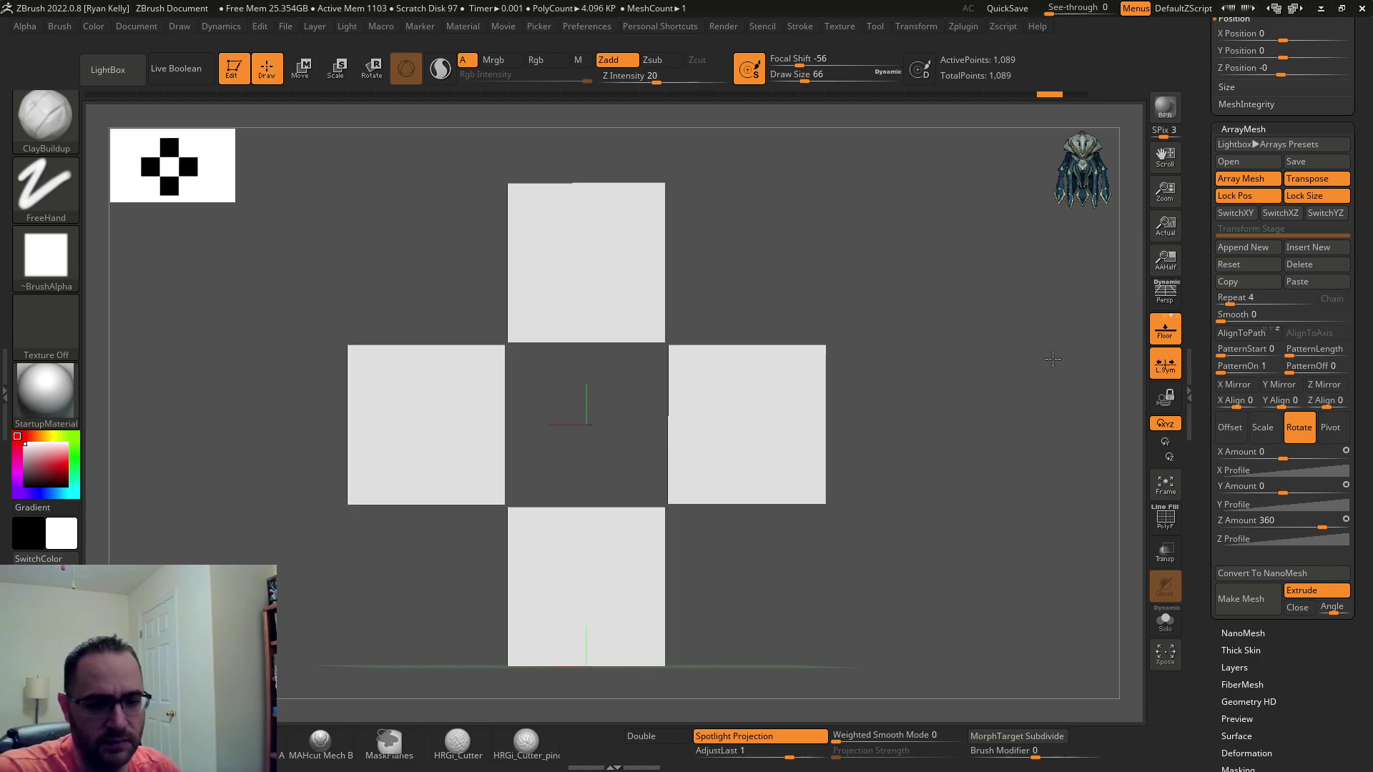
pyautogui.moveTo(1053, 358)
pyautogui.mouseDown()
pyautogui.moveTo(1040, 379)
pyautogui.moveTo(1036, 367)
pyautogui.moveTo(1066, 366)
pyautogui.moveTo(1067, 384)
pyautogui.mouseUp()
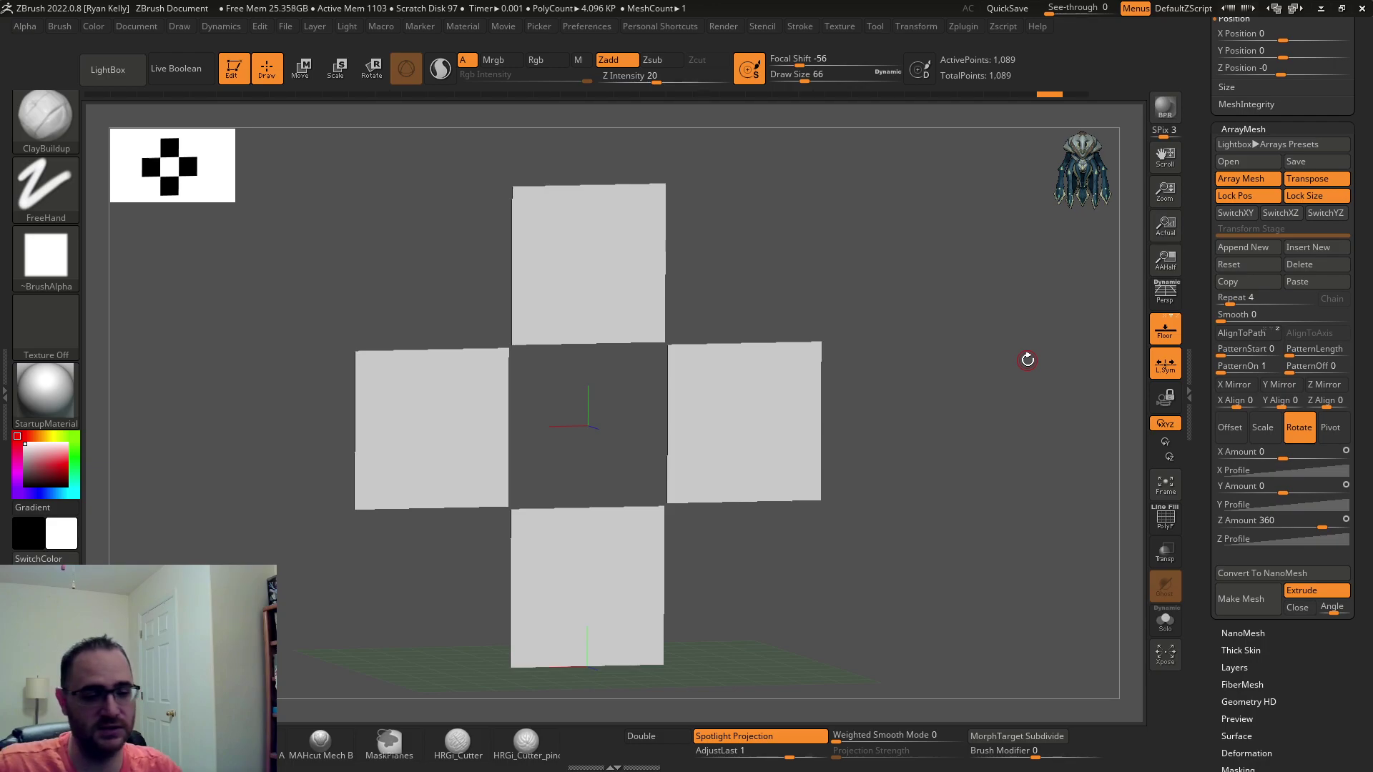
pyautogui.moveTo(1030, 356)
pyautogui.keyDown('shift'); pyautogui.mouseDown()
pyautogui.moveTo(996, 337)
pyautogui.moveTo(988, 297)
pyautogui.moveTo(1029, 329)
pyautogui.mouseUp(); pyautogui.keyUp('shift')
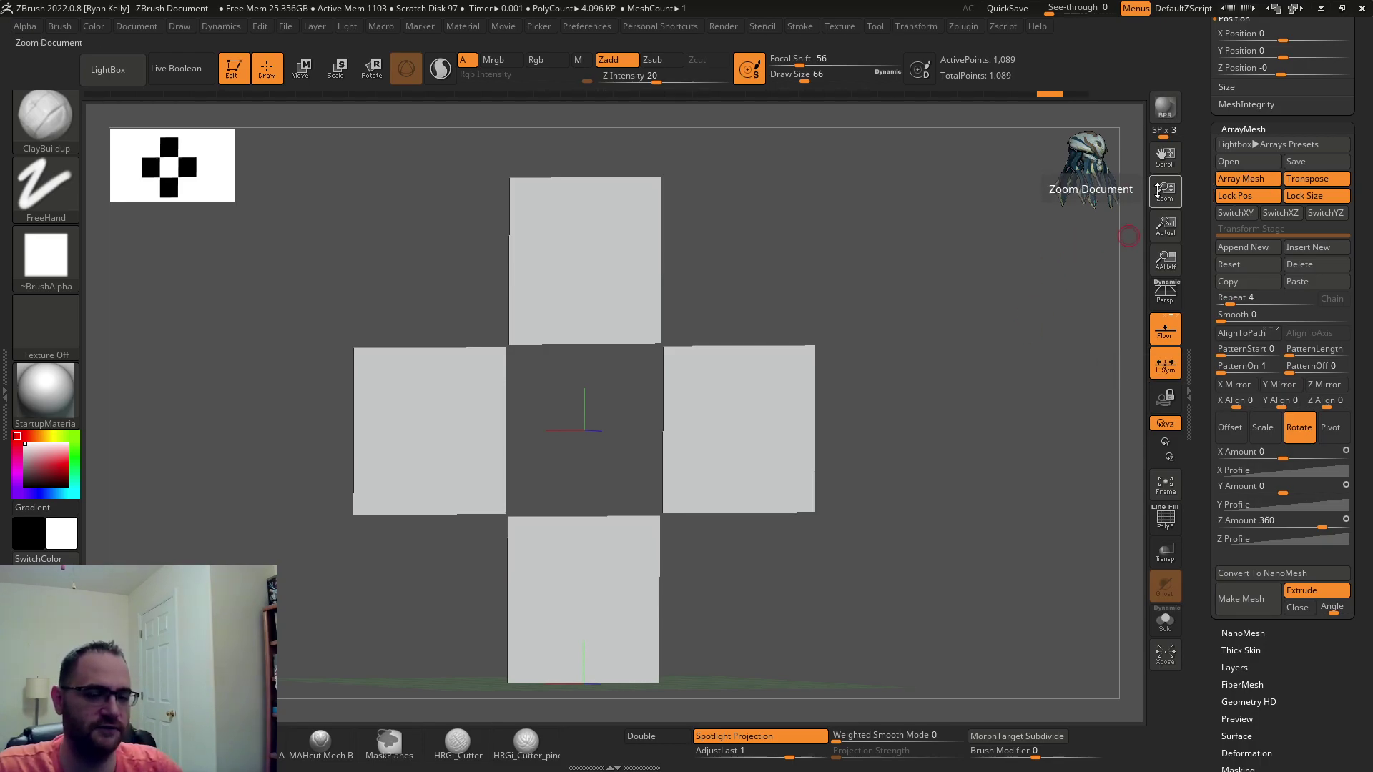
pyautogui.moveTo(1001, 219)
pyautogui.keyDown('shift'); pyautogui.mouseDown()
pyautogui.moveTo(977, 234)
pyautogui.moveTo(993, 255)
pyautogui.moveTo(984, 225)
pyautogui.mouseUp(); pyautogui.keyUp('shift')
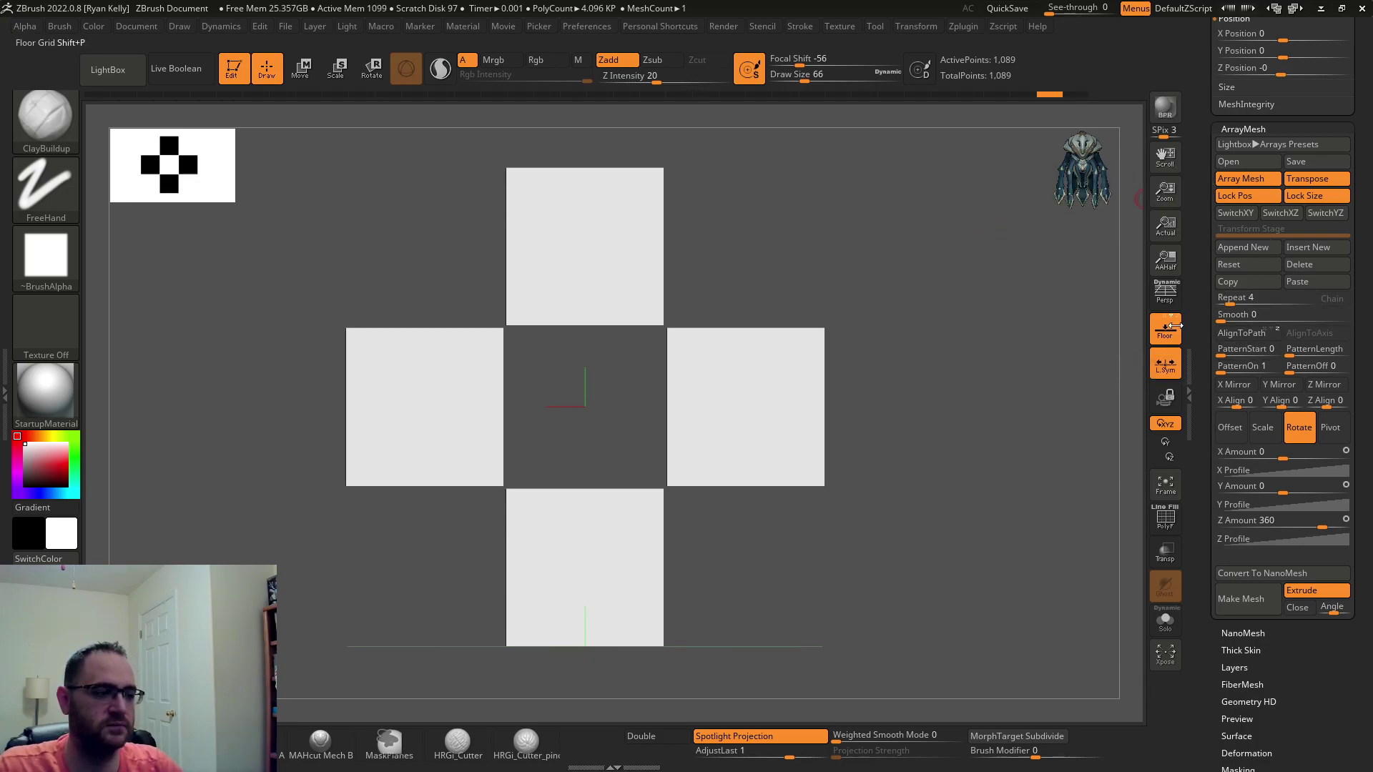
pyautogui.moveTo(1029, 242); pyautogui.dragTo(1031, 241, button='right')
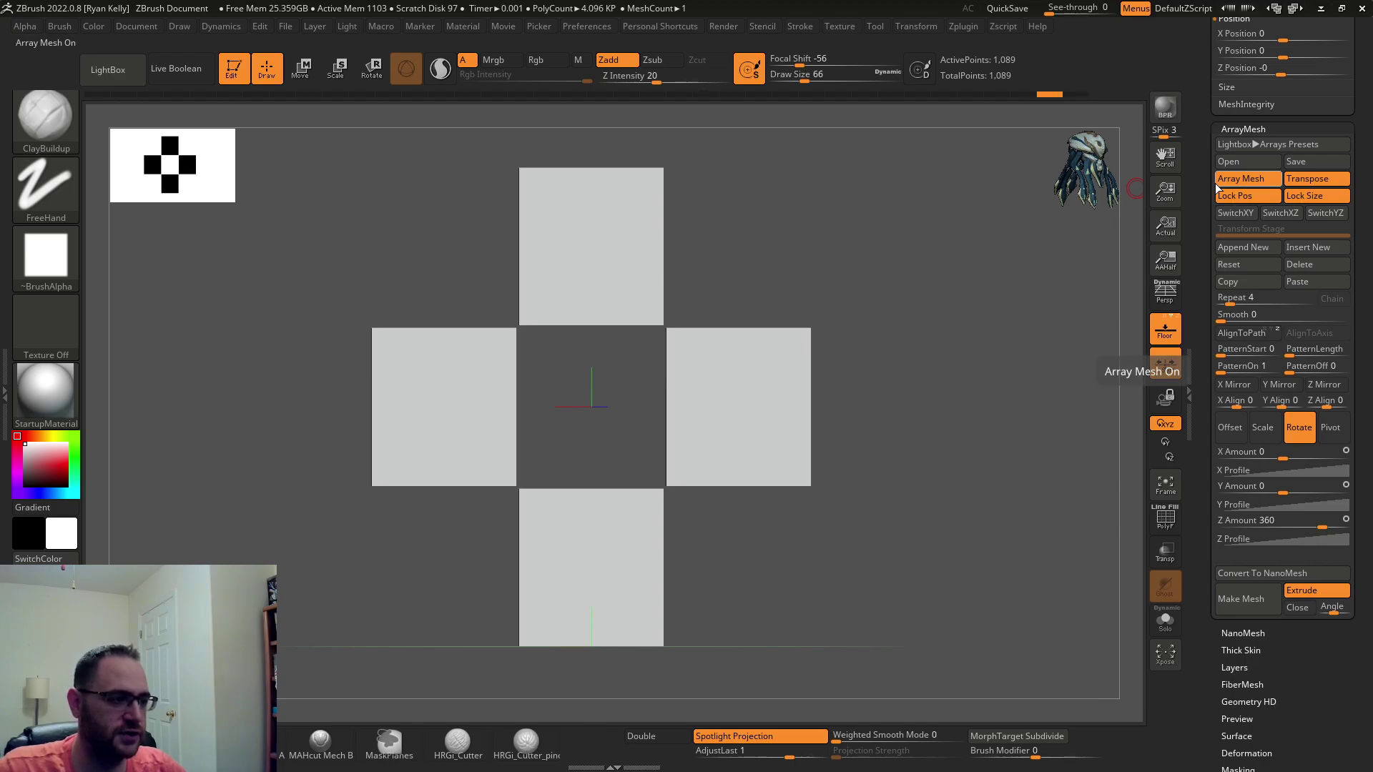
# Turn Array Mesh off to inspect the single source plane and its polyframe, and restore the four-plane array.
pyautogui.click(1232, 186)
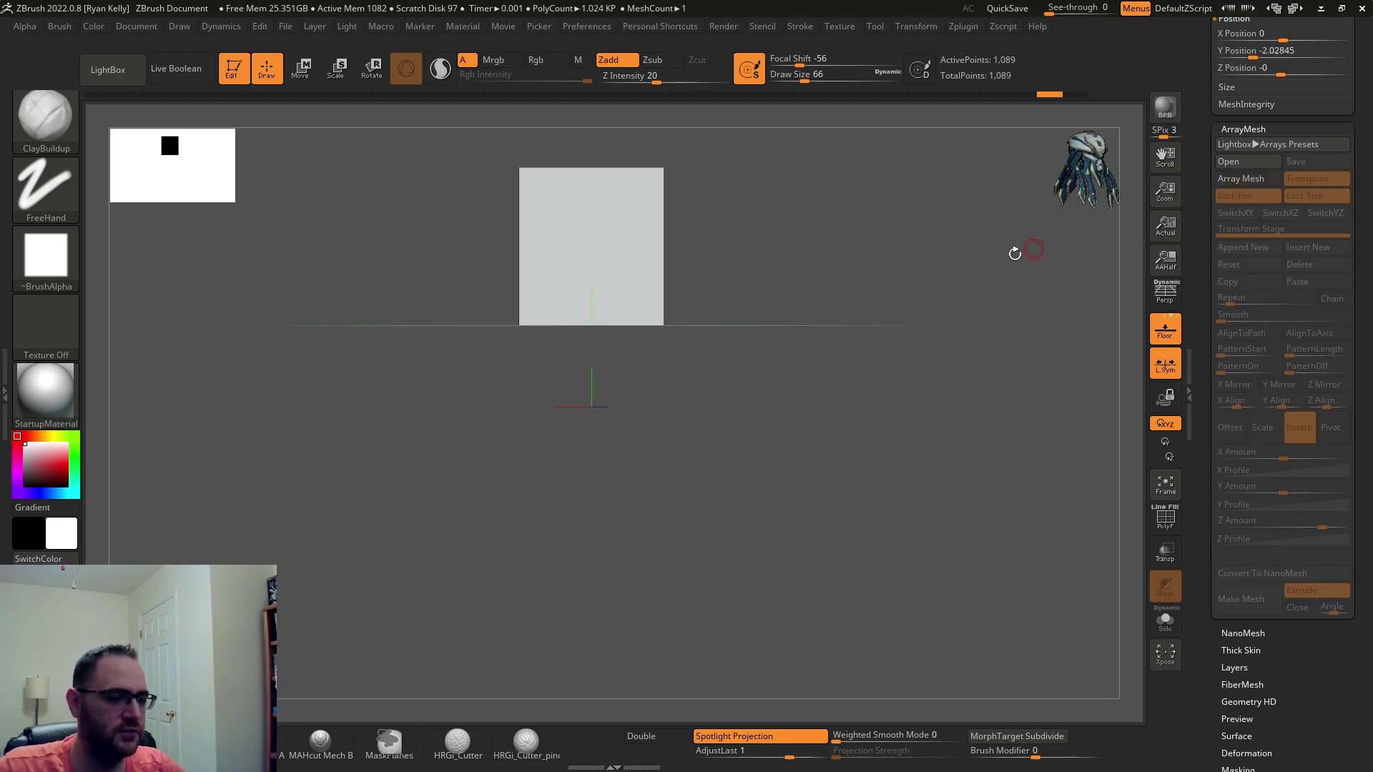
pyautogui.moveTo(1011, 251); pyautogui.dragTo(984, 441, button='right')
pyautogui.click(1162, 522)
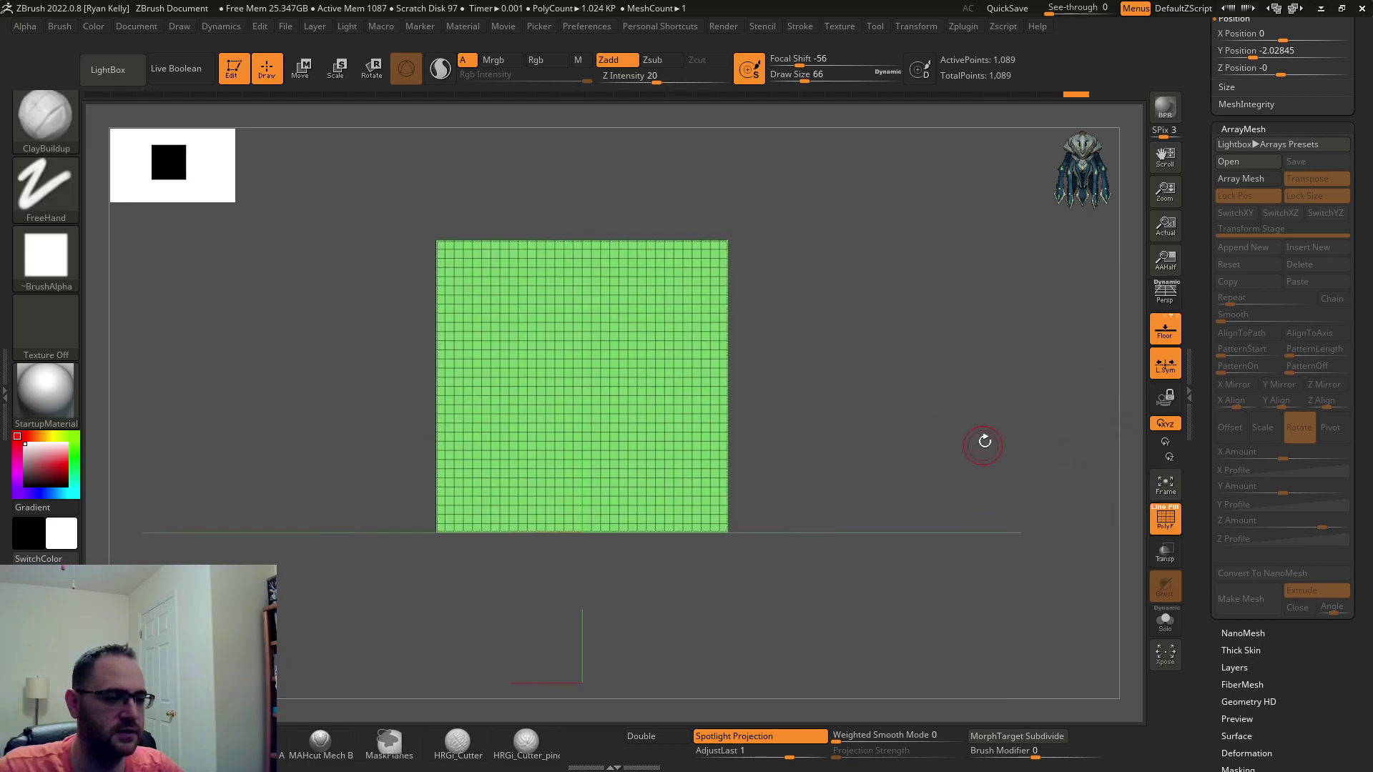
pyautogui.click(1165, 517)
pyautogui.keyDown('alt'); pyautogui.moveTo(1053, 377); pyautogui.dragTo(1057, 389, button='right'); pyautogui.keyUp('alt')
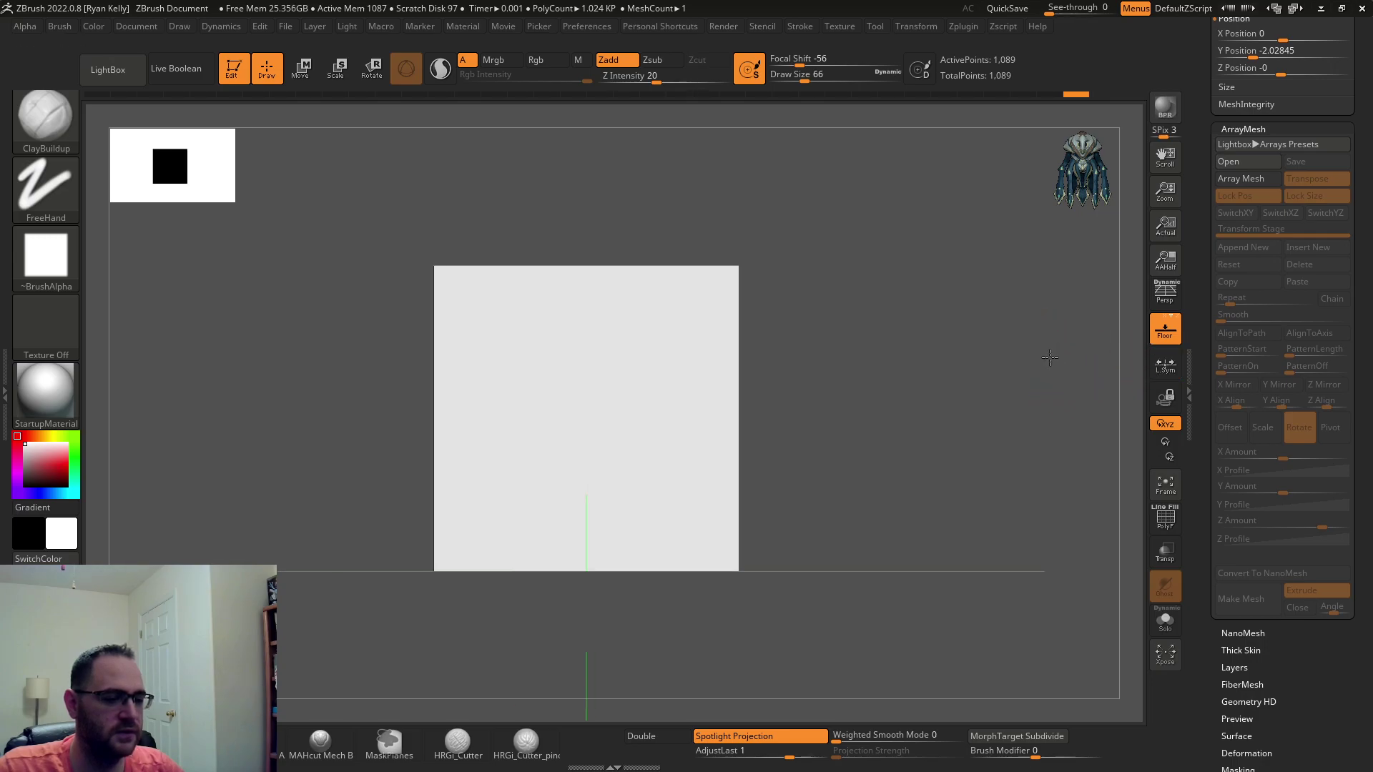
pyautogui.click(1248, 180)
pyautogui.keyDown('alt'); pyautogui.moveTo(1018, 214); pyautogui.dragTo(1050, 247, button='right'); pyautogui.keyUp('alt')
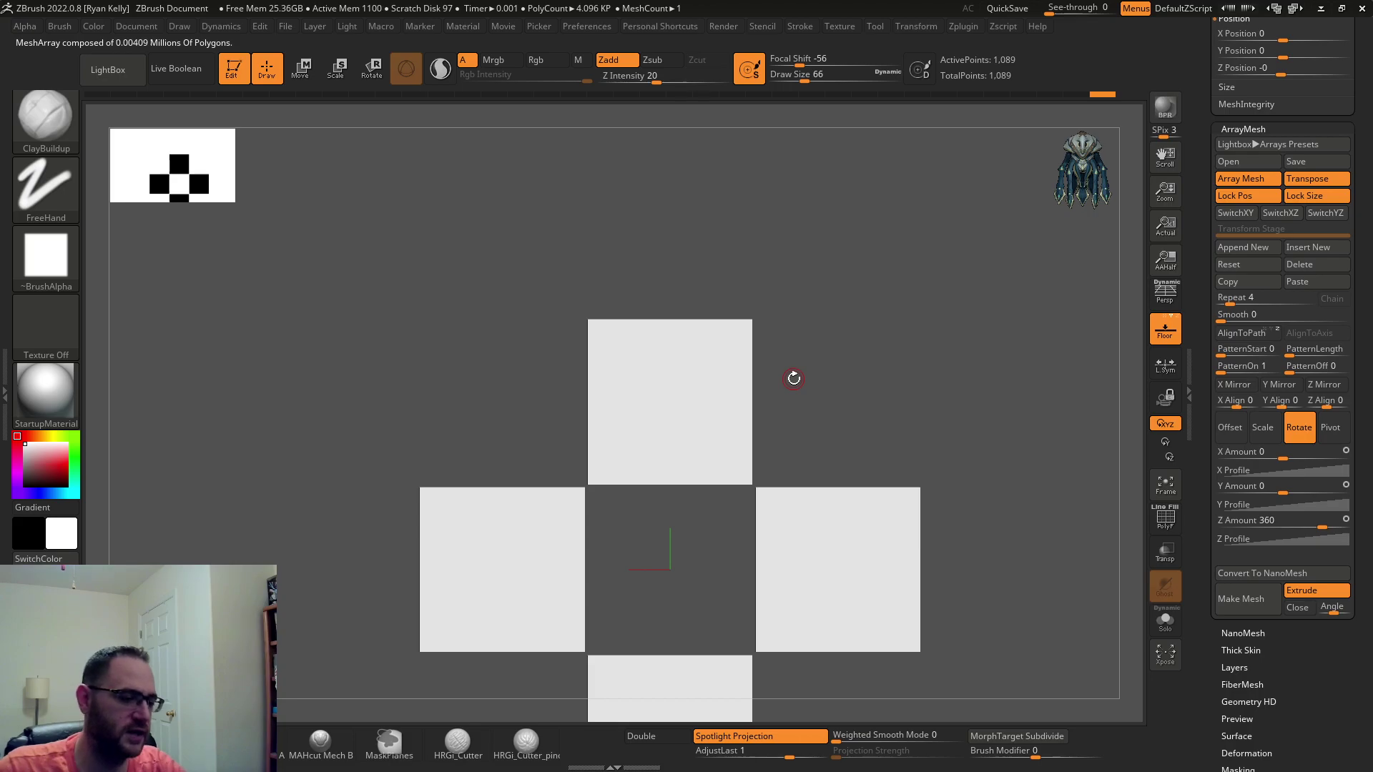
# Show the polyframe, and set up the ClayBuildup brush with Local Symmetry for sculpting on the source plane.
pyautogui.click(1165, 518)
pyautogui.keyDown('alt'); pyautogui.moveTo(862, 368); pyautogui.dragTo(813, 259, button='right'); pyautogui.keyUp('alt')
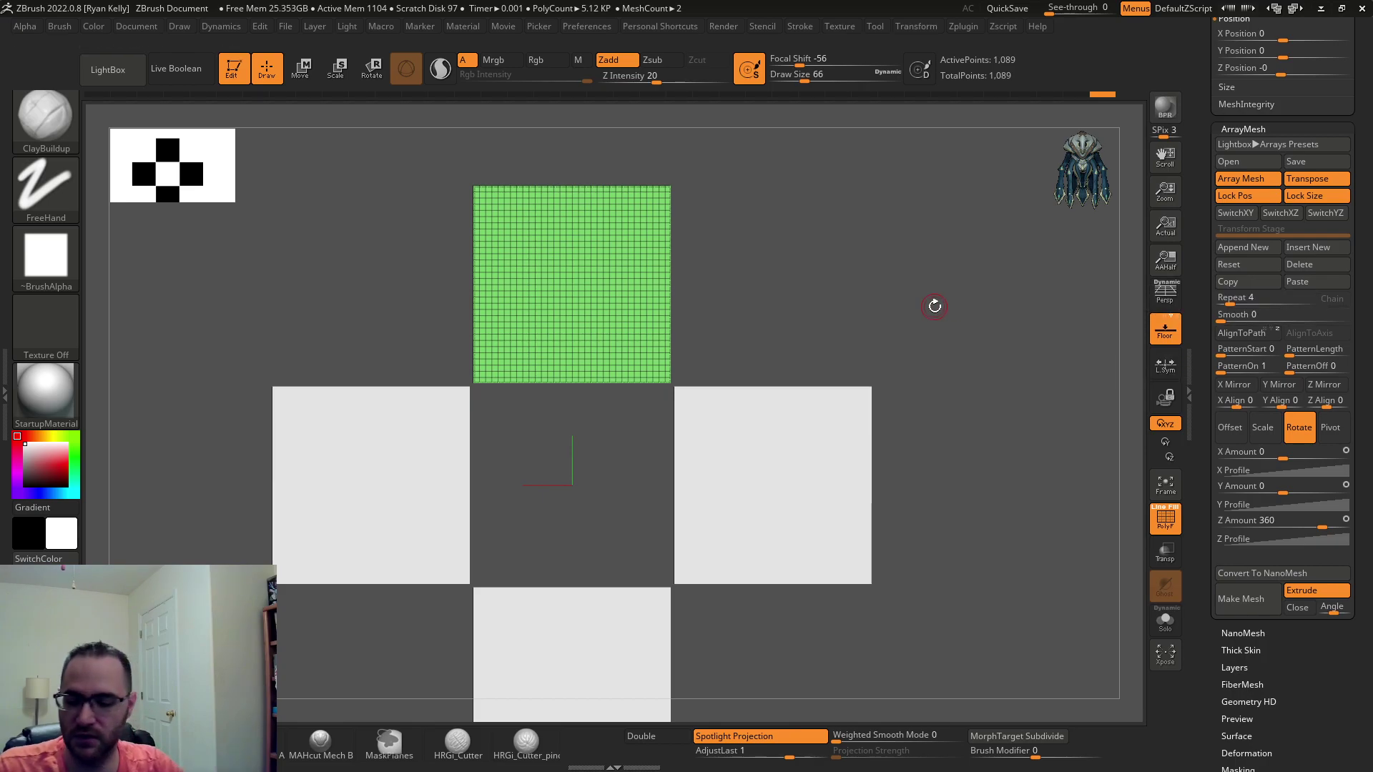
pyautogui.press('b')
pyautogui.press('c')
pyautogui.press('b')
pyautogui.press('2')
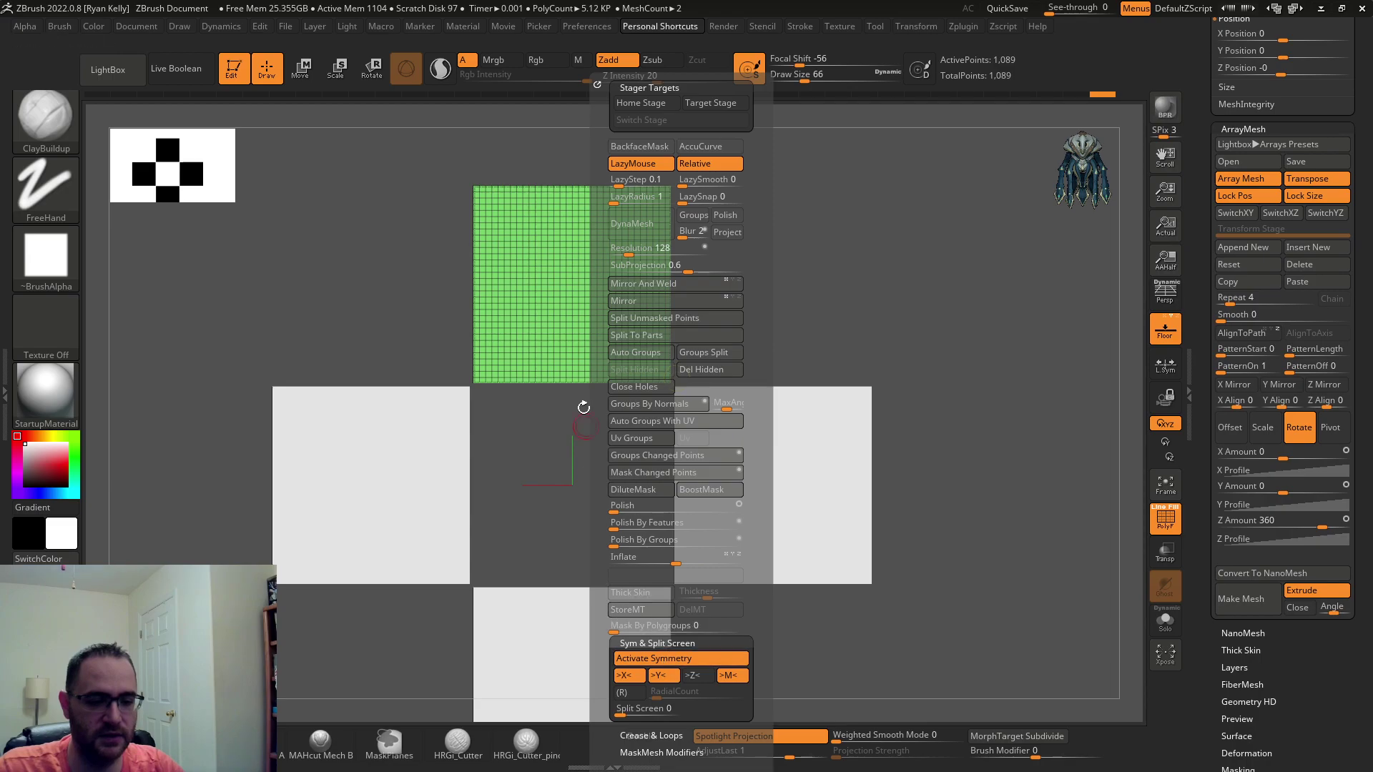
pyautogui.keyDown('alt'); pyautogui.moveTo(555, 289); pyautogui.dragTo(667, 258, button='right'); pyautogui.keyUp('alt')
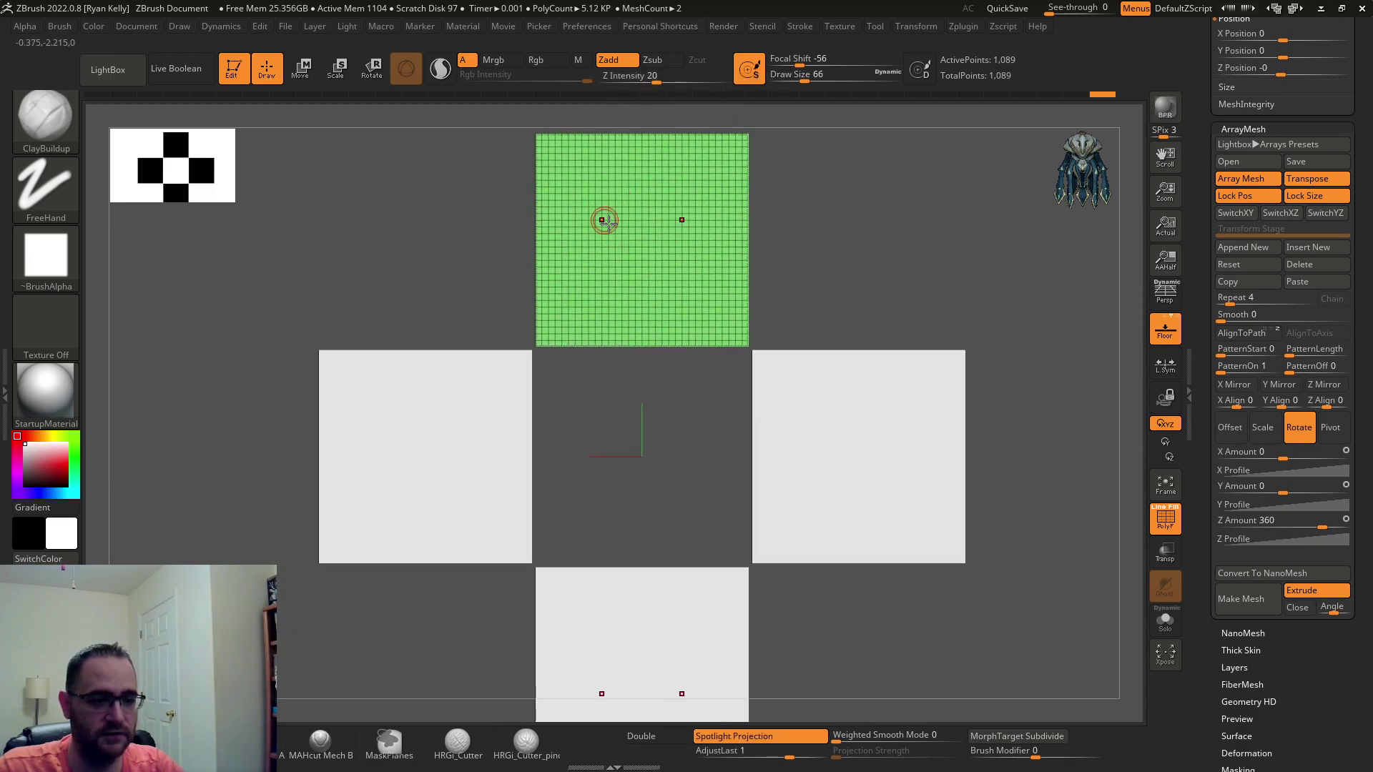
pyautogui.click(1164, 365)
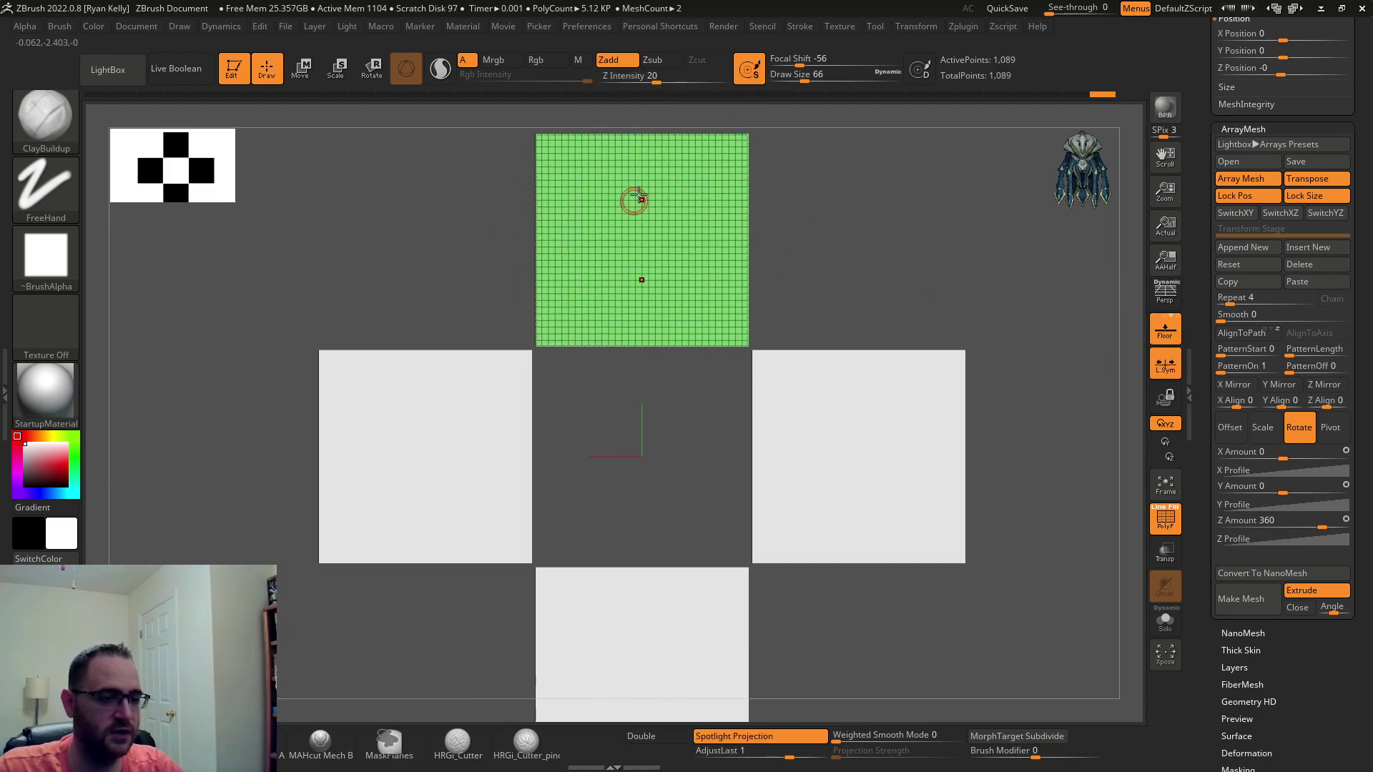
pyautogui.keyDown('alt'); pyautogui.moveTo(634, 196); pyautogui.dragTo(642, 245, button='right'); pyautogui.keyUp('alt')
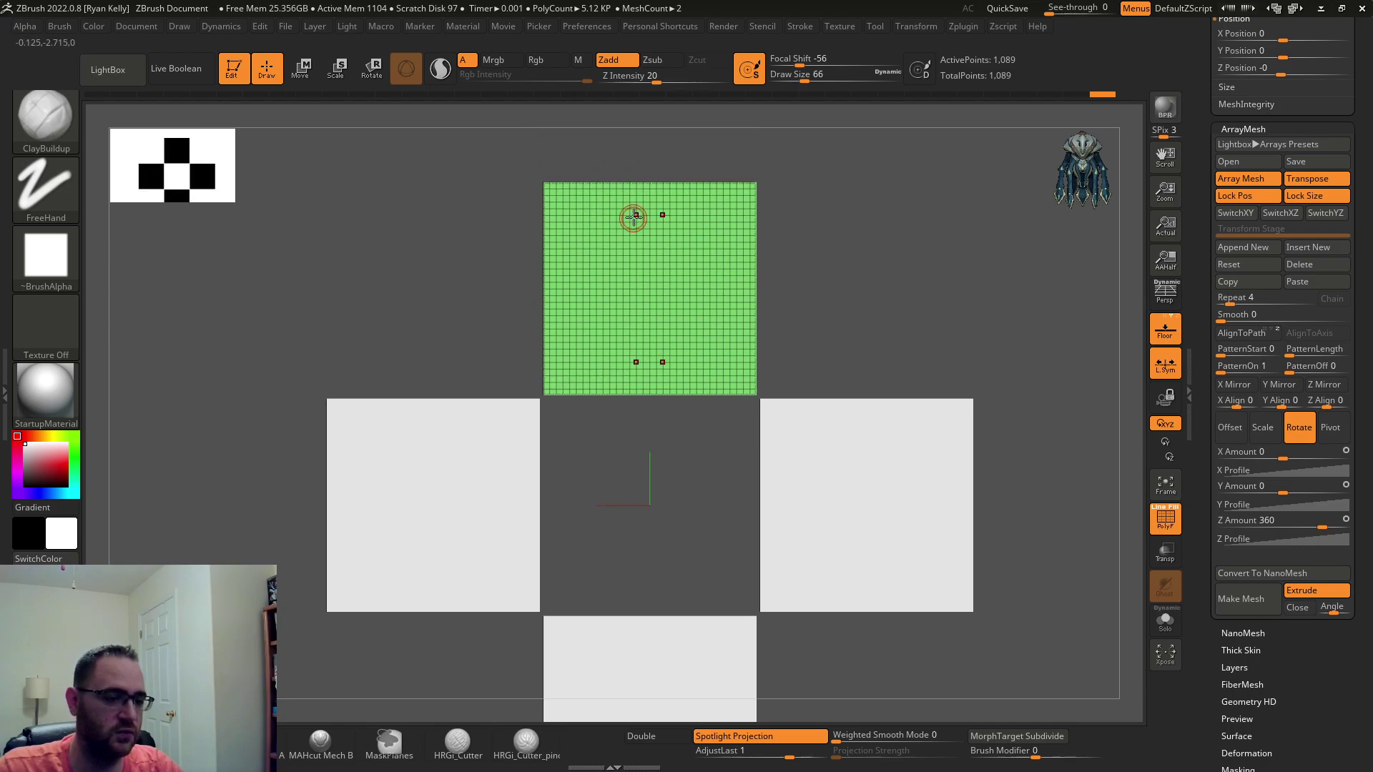
# Sculpt symmetrical ClayBuildup strokes on the upper source plane to test how they repeat across the array.
pyautogui.moveTo(643, 212)
pyautogui.mouseDown()
pyautogui.moveTo(601, 243)
pyautogui.moveTo(629, 314)
pyautogui.moveTo(602, 301)
pyautogui.moveTo(610, 259)
pyautogui.mouseUp()
pyautogui.moveTo(609, 259); pyautogui.dragTo(662, 276, button='right')
pyautogui.moveTo(625, 353)
pyautogui.keyDown('alt'); pyautogui.mouseDown(button='right')
pyautogui.moveTo(623, 309)
pyautogui.moveTo(650, 299)
pyautogui.mouseUp(button='right'); pyautogui.keyUp('alt')
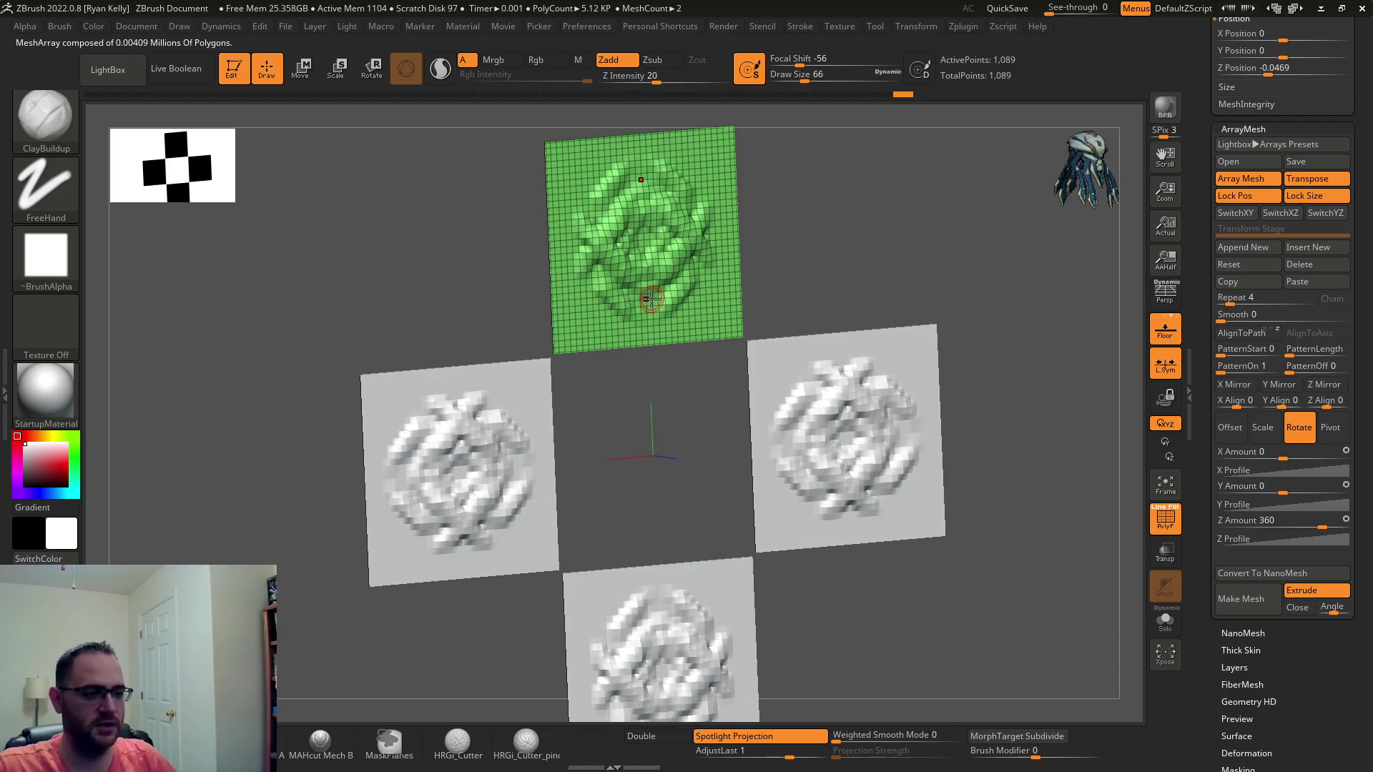
pyautogui.moveTo(1230, 298); pyautogui.dragTo(1241, 299)
pyautogui.moveTo(1035, 292)
pyautogui.mouseDown(button='right')
pyautogui.moveTo(963, 270)
pyautogui.moveTo(1051, 298)
pyautogui.moveTo(947, 306)
pyautogui.moveTo(965, 337)
pyautogui.mouseUp(button='right')
# Undo the test sculpting on the source plane.
pyautogui.hotkey('ctrl', 'z')
pyautogui.hotkey('ctrl', 'z')
pyautogui.hotkey('ctrl', 'z')
pyautogui.hotkey('ctrl', 'shift', 'z')
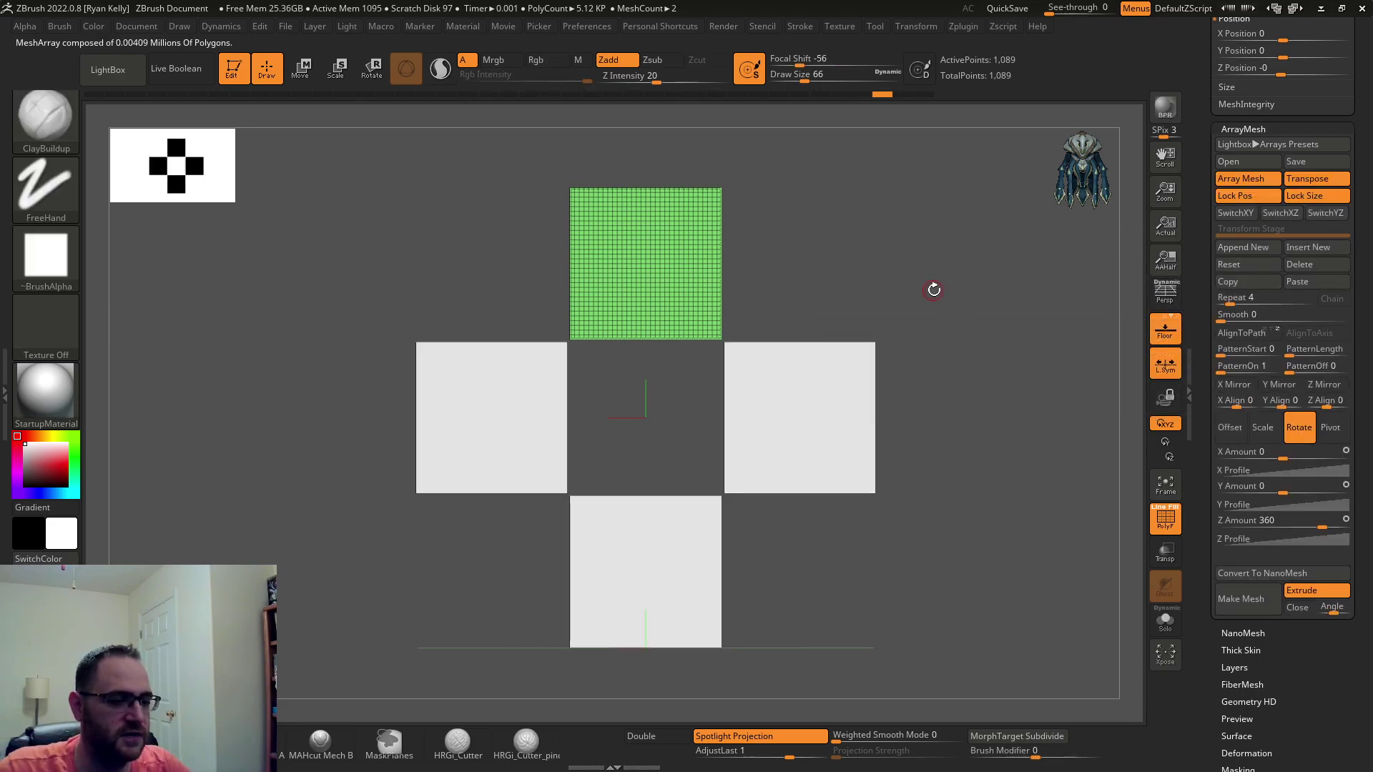
# Reset the array settings and restart Array Mesh on the offset plane.
pyautogui.moveTo(933, 290); pyautogui.dragTo(1010, 406)
pyautogui.click(1235, 263)
pyautogui.click(1241, 179)
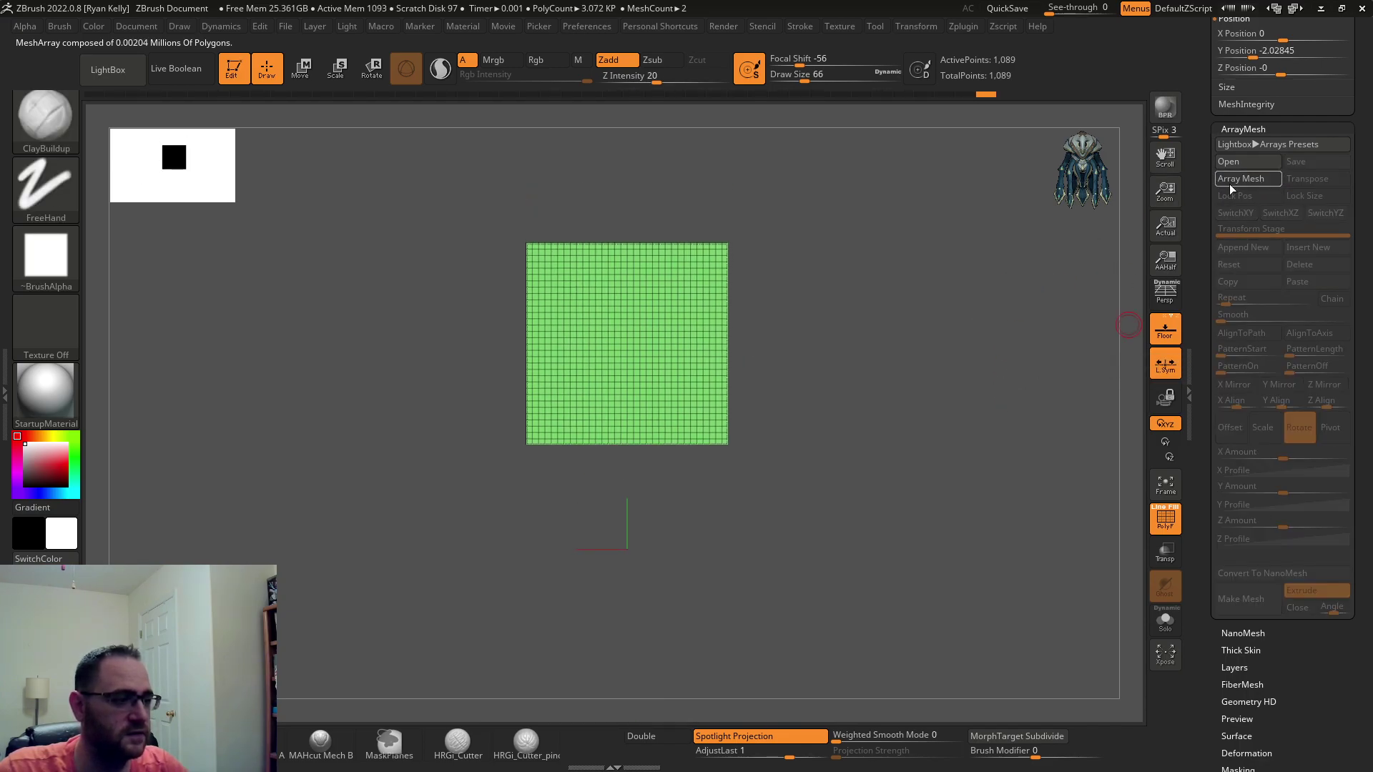
pyautogui.click(1232, 180)
pyautogui.press('ctrl')
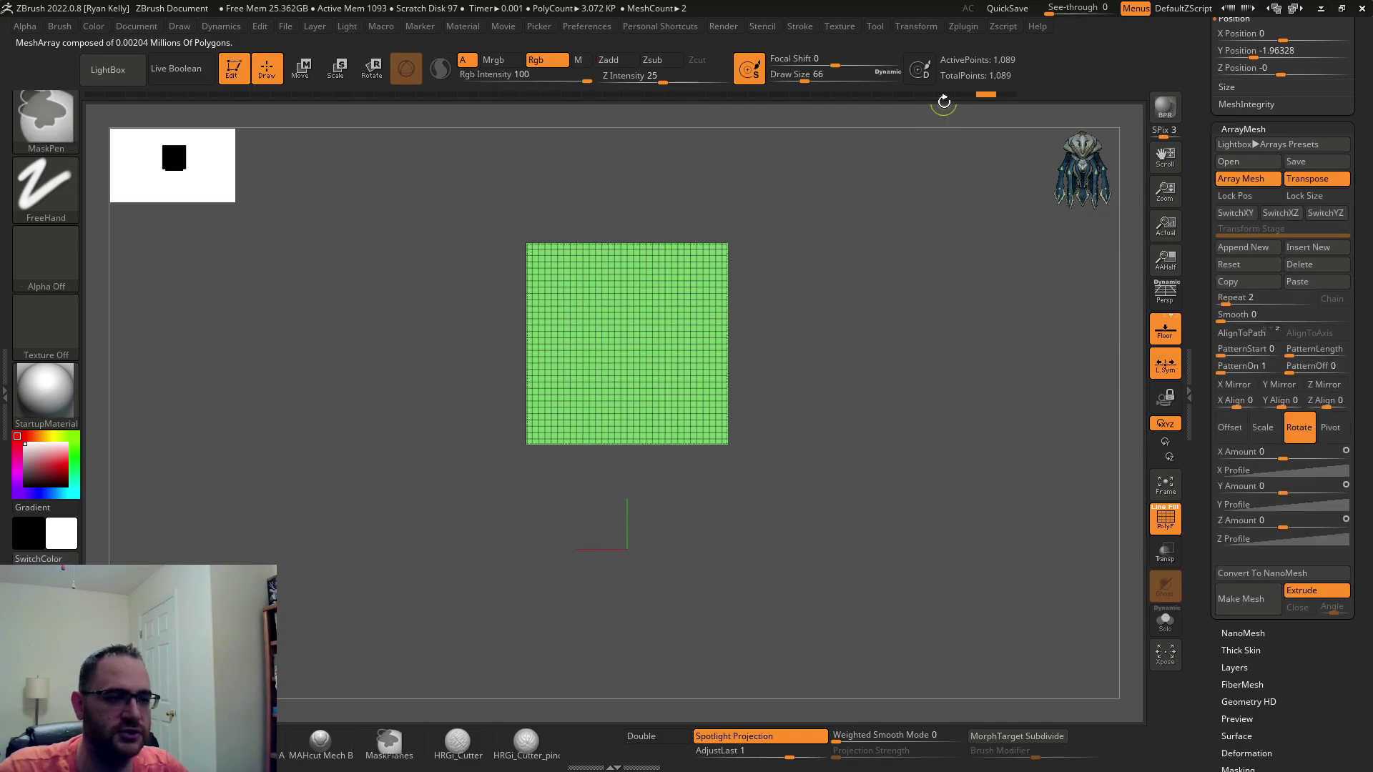
# Undo back to the original plane at the world centre, before any array was applied.
pyautogui.hotkey('ctrl', 'z')
pyautogui.hotkey('ctrl', 'z')
pyautogui.hotkey('ctrl', 'z')
pyautogui.hotkey('ctrl', 'z')
pyautogui.hotkey('ctrl', 'z')
pyautogui.hotkey('ctrl', 'z')
pyautogui.hotkey('ctrl', 'z')
pyautogui.hotkey('ctrl', 'z')
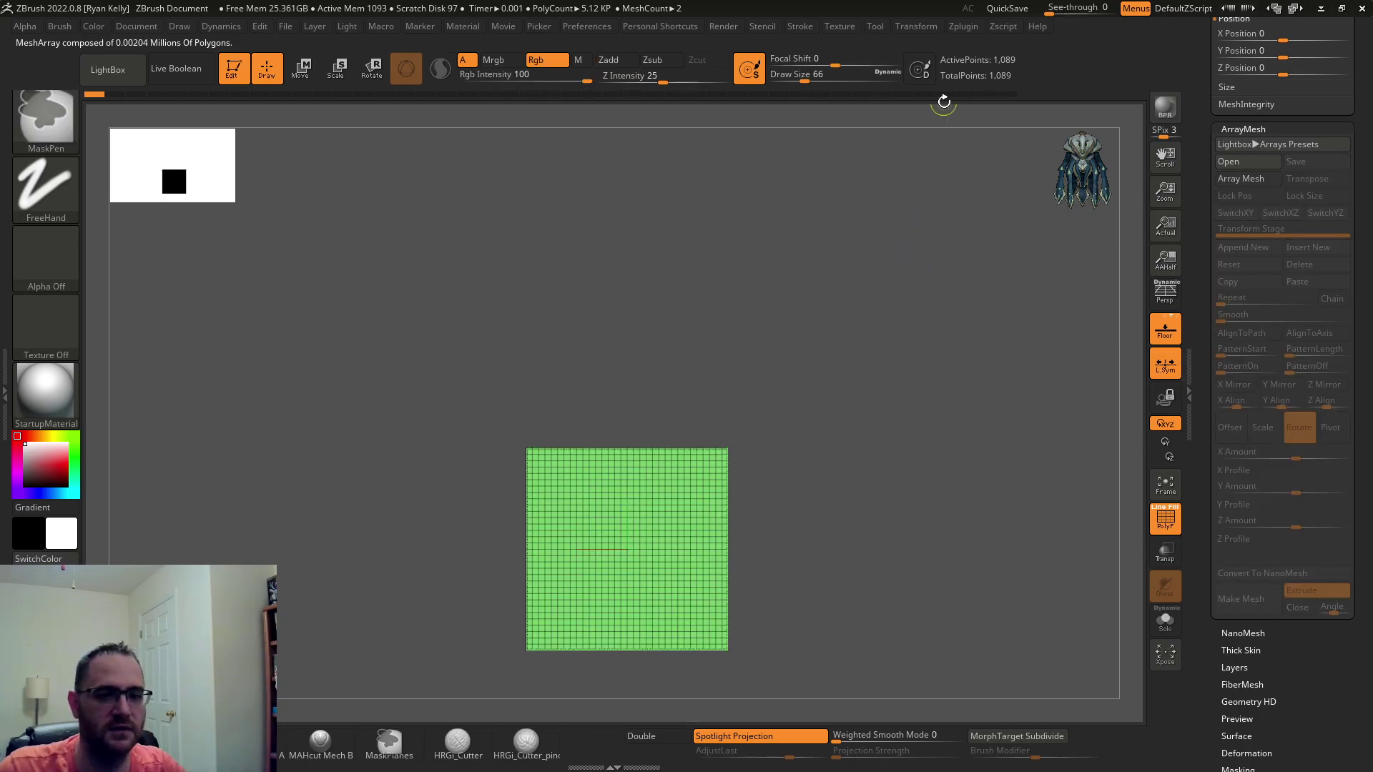
# Enable Array Mesh on the centred plane.
pyautogui.keyDown('alt'); pyautogui.moveTo(808, 316); pyautogui.dragTo(795, 229); pyautogui.keyUp('alt')
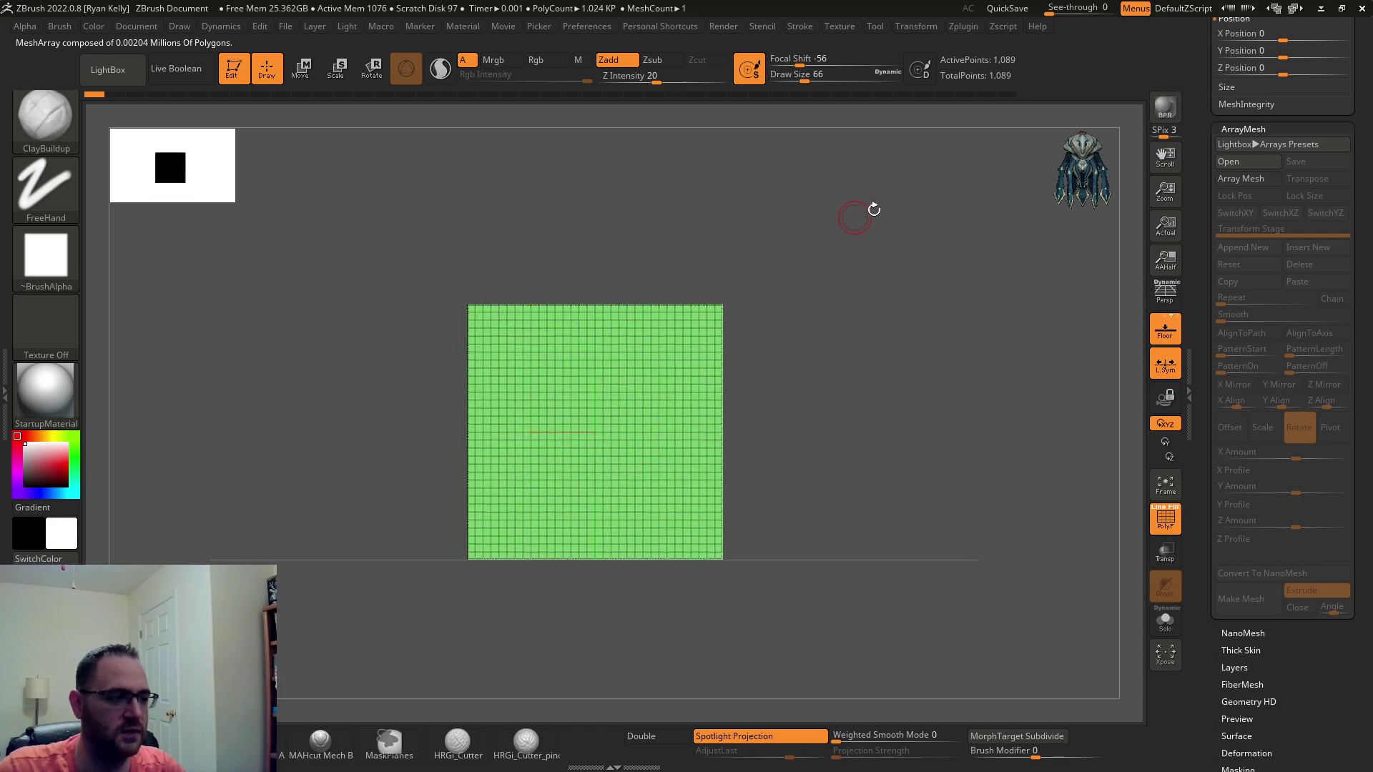
pyautogui.click(1240, 178)
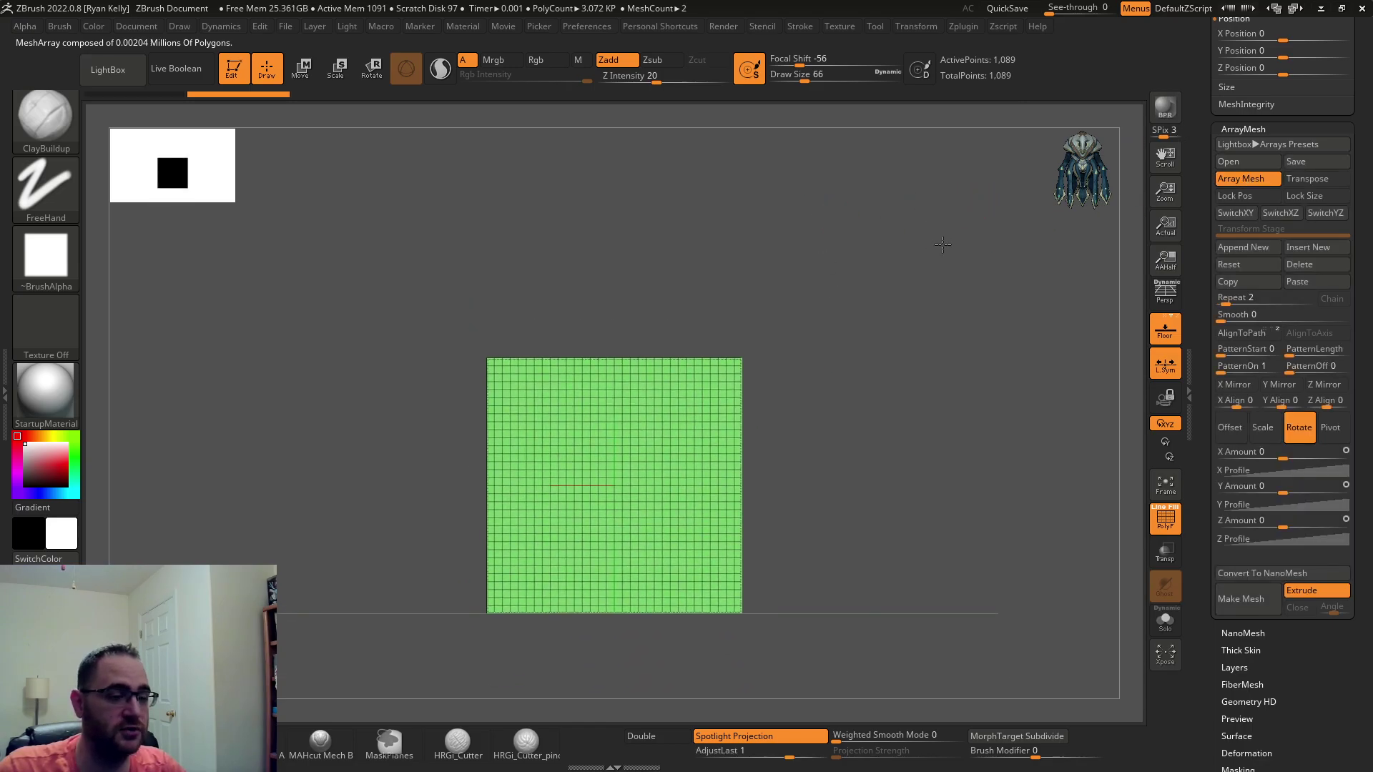
pyautogui.moveTo(934, 235); pyautogui.dragTo(994, 214)
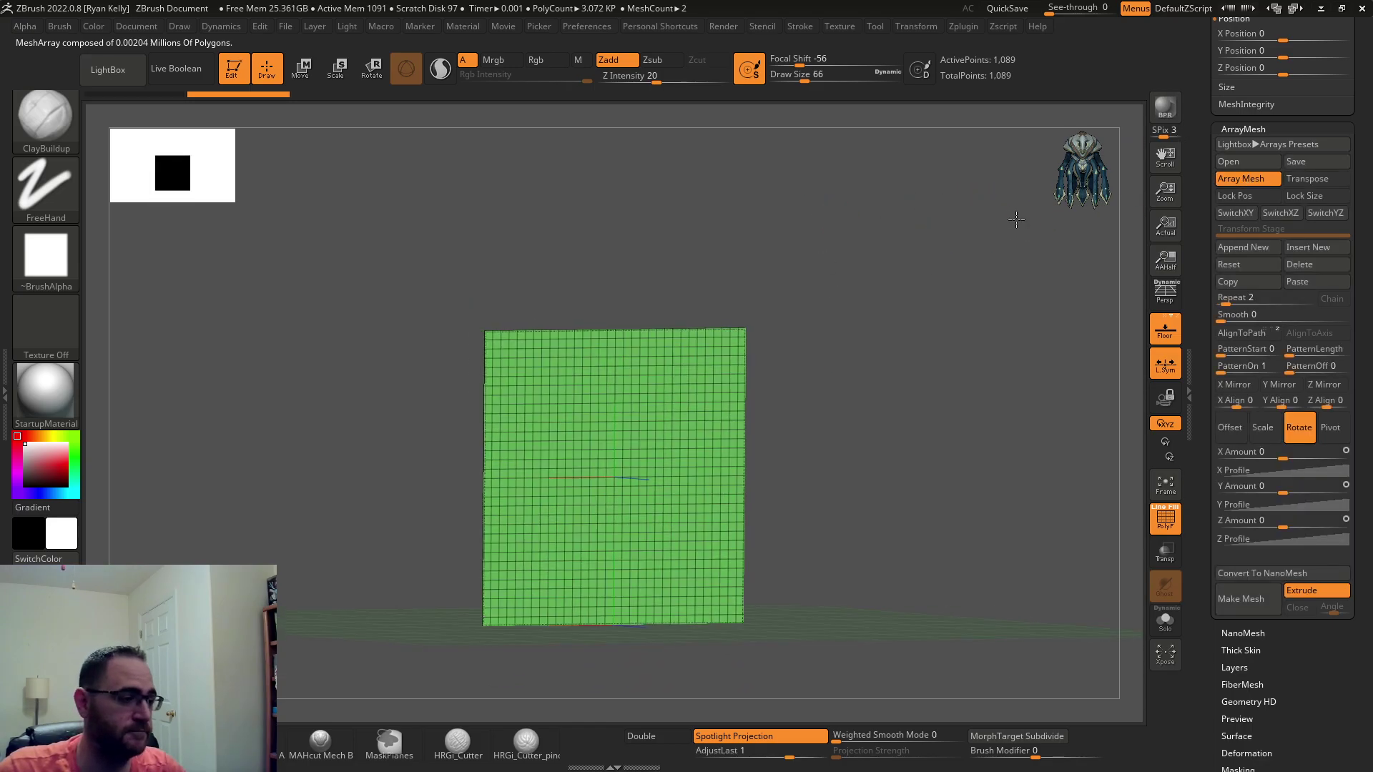
pyautogui.click(1237, 298)
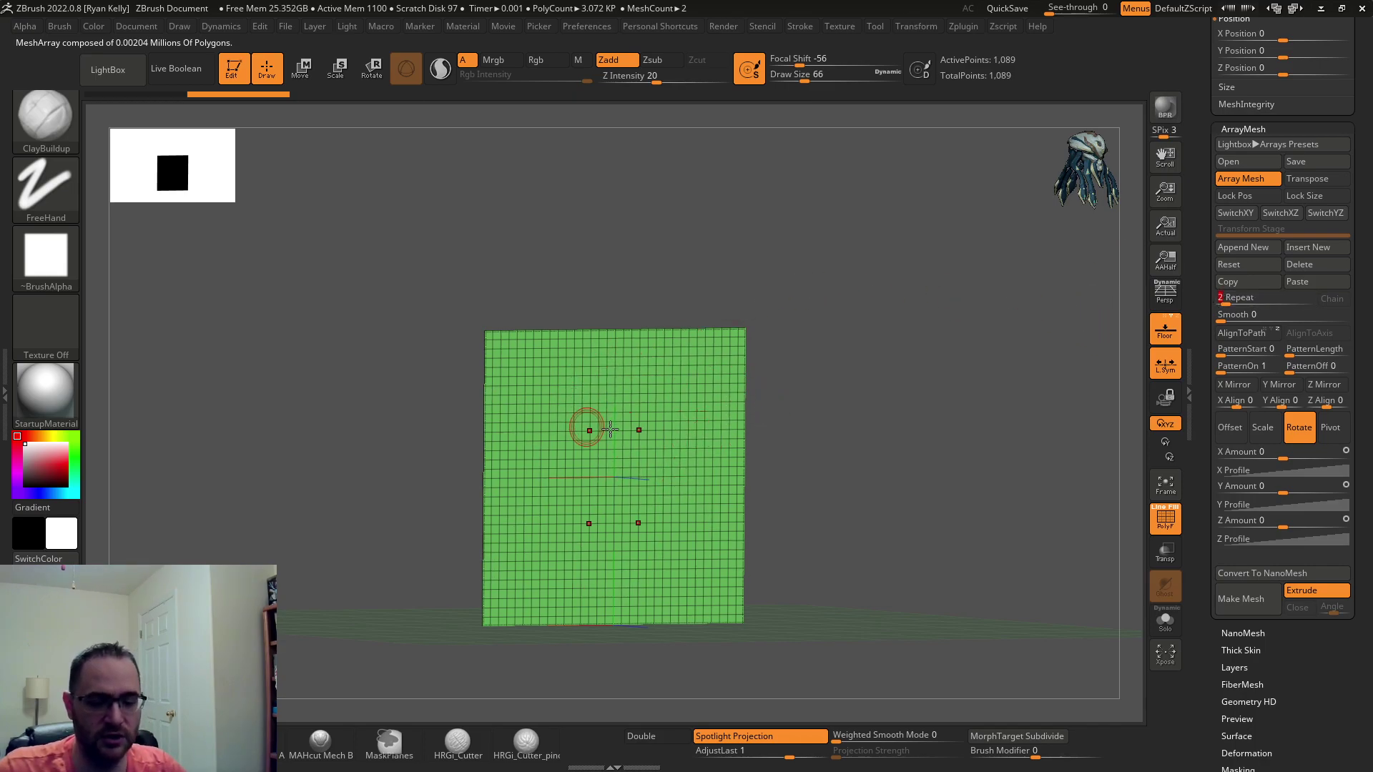
pyautogui.moveTo(893, 388); pyautogui.dragTo(927, 376)
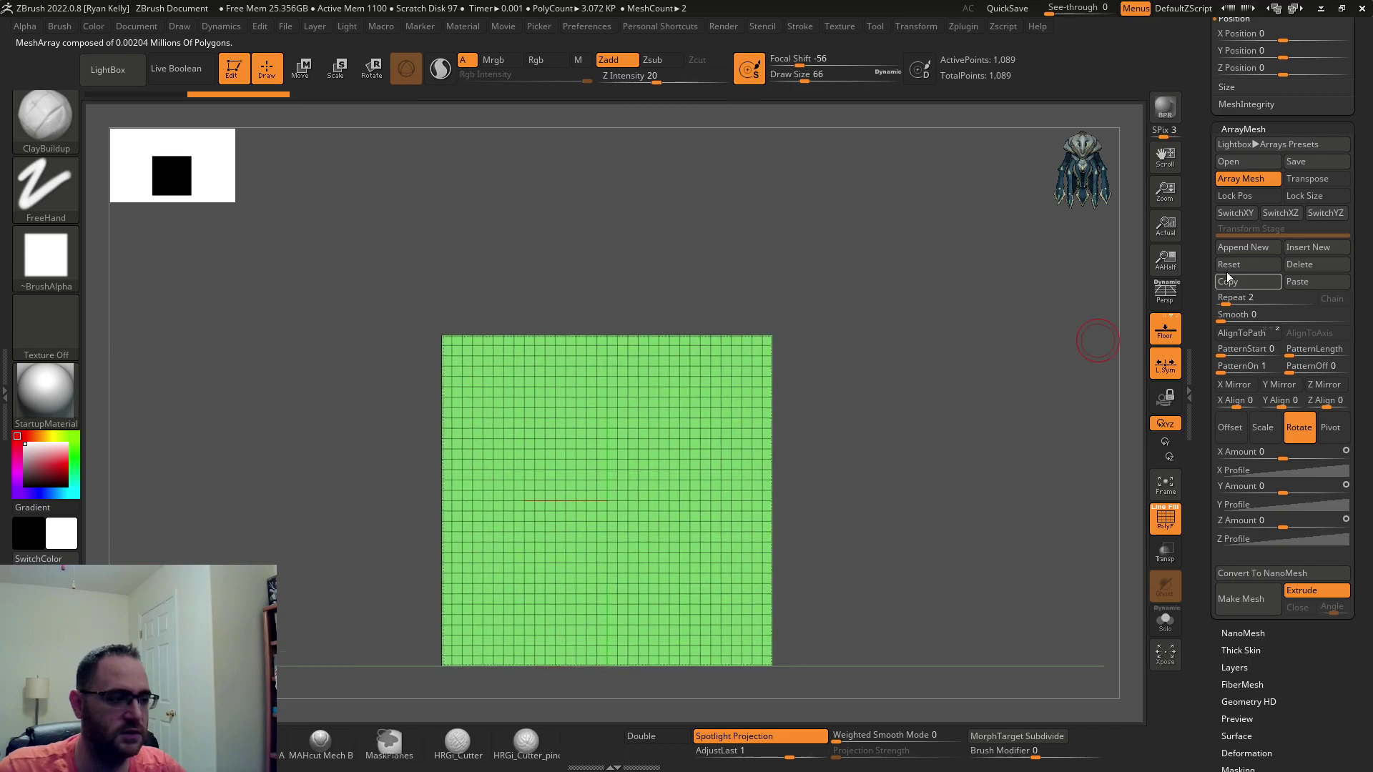
# Enable Lock Pos, Lock Size and Transpose for the array.
pyautogui.click(1242, 200)
pyautogui.click(1309, 196)
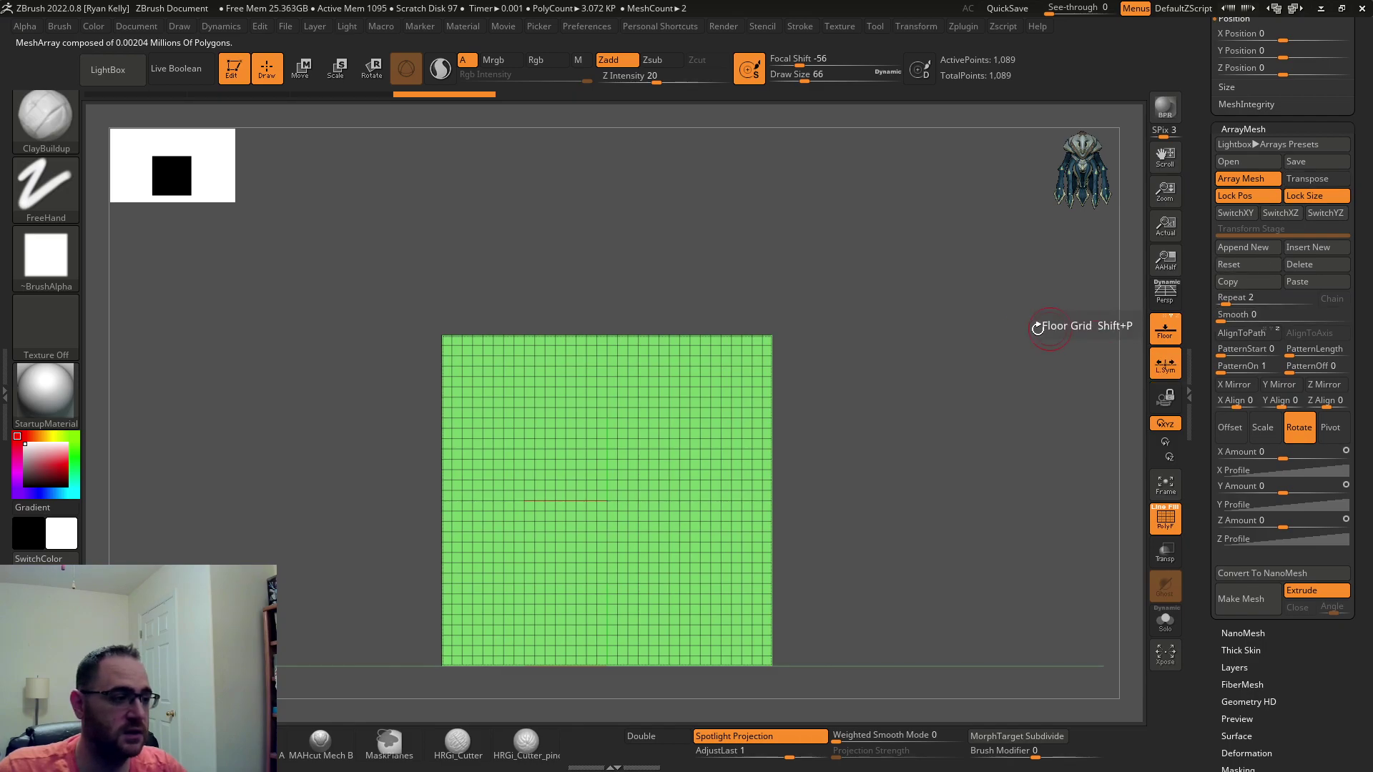
pyautogui.moveTo(1001, 329); pyautogui.dragTo(1045, 328)
pyautogui.click(1300, 181)
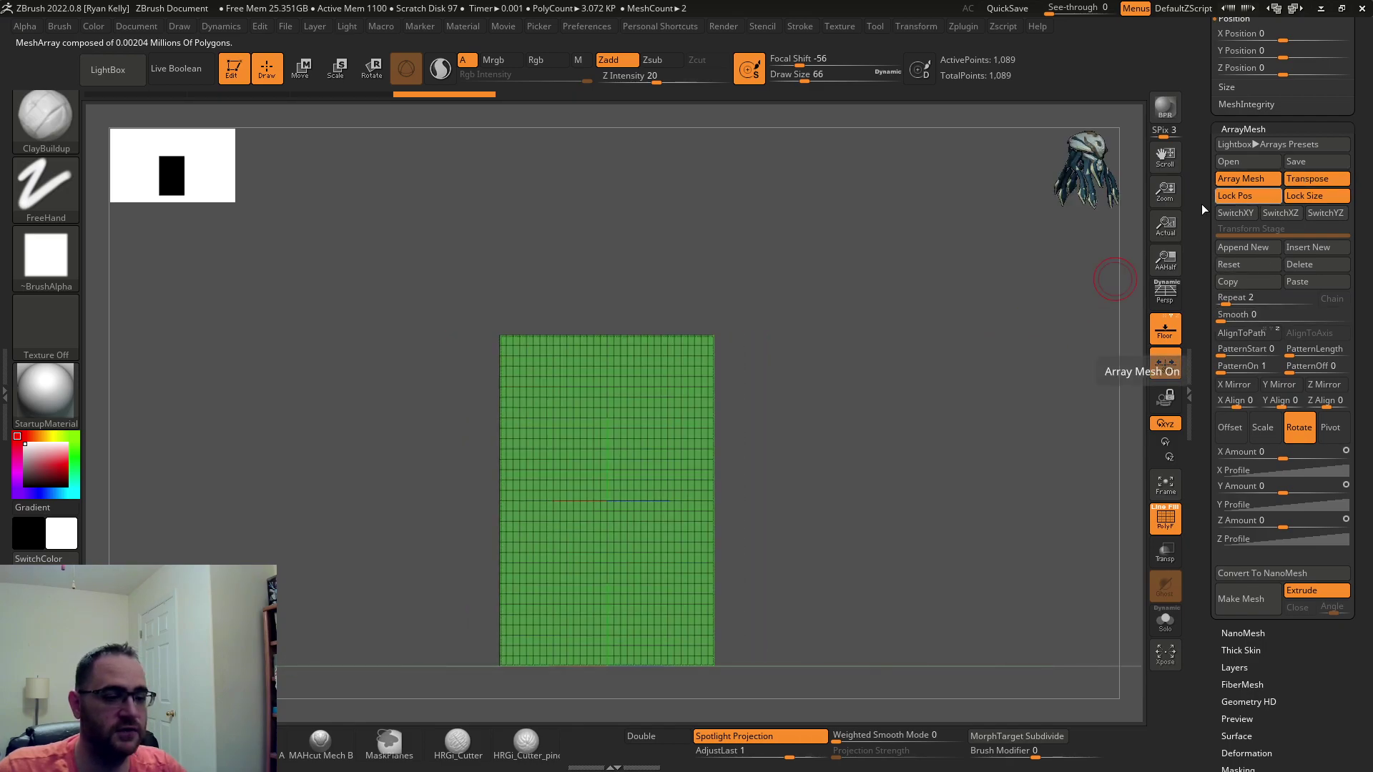
# Enter Move mode and extend the array's transpose line from the plane's centre to its upper edge, about 0.96 units.
pyautogui.press('y')
pyautogui.moveTo(732, 361); pyautogui.dragTo(889, 319)
pyautogui.keyDown('ctrl'); pyautogui.moveTo(892, 321); pyautogui.dragTo(943, 345, button='right'); pyautogui.keyUp('ctrl')
pyautogui.moveTo(943, 345); pyautogui.dragTo(736, 484)
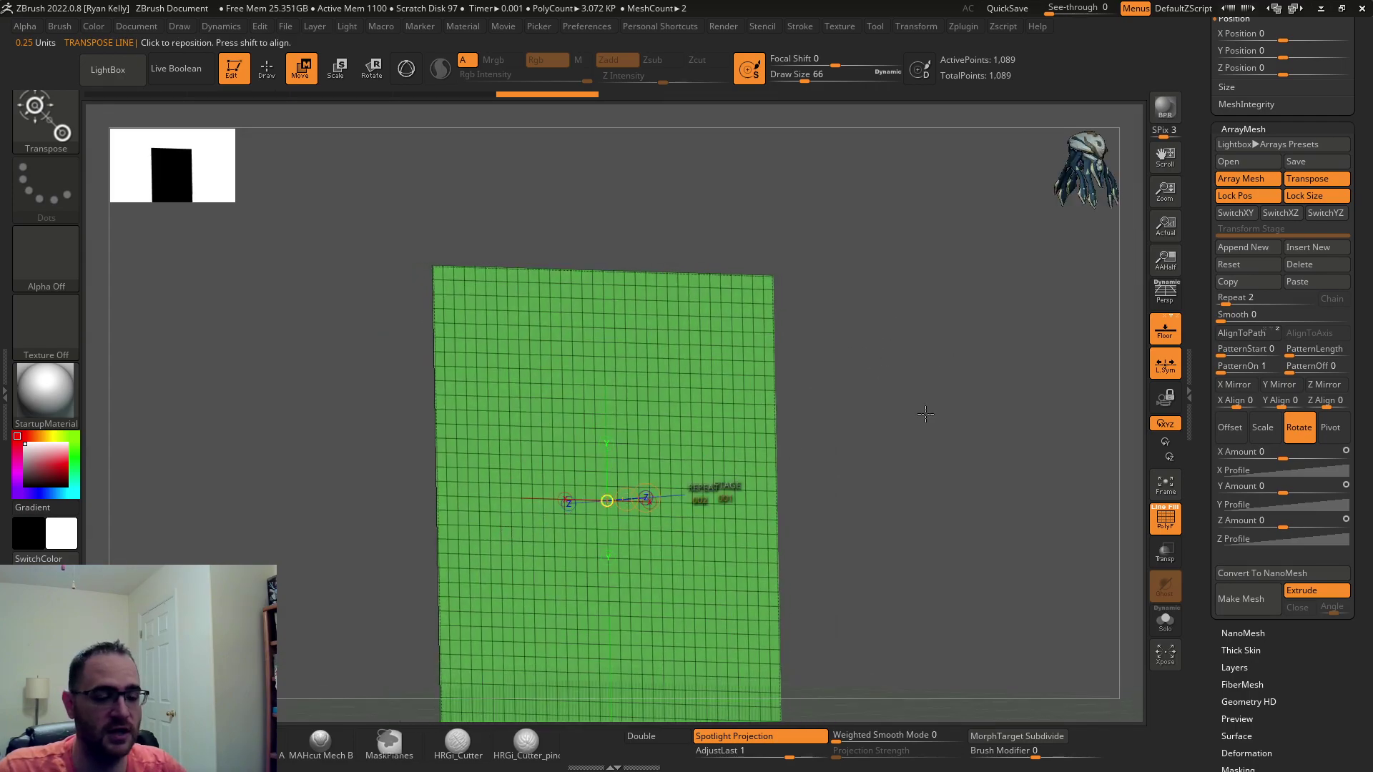
pyautogui.moveTo(606, 500); pyautogui.dragTo(603, 280)
pyautogui.press('ctrl')
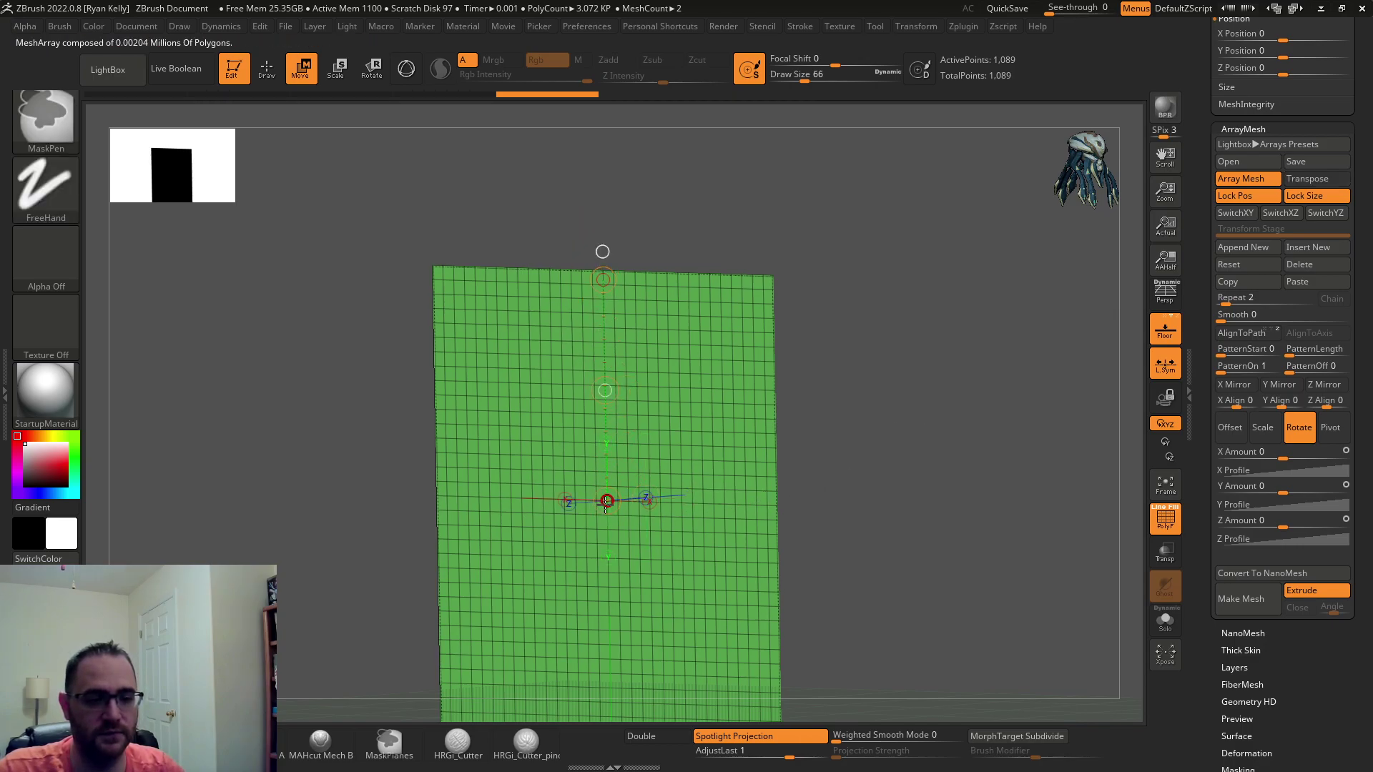
# Undo the recent array settings and re-enable Lock Pos, Lock Size and Transpose.
pyautogui.hotkey('ctrl', 'z')
pyautogui.hotkey('ctrl', 'z')
pyautogui.hotkey('ctrl', 'z')
pyautogui.hotkey('ctrl', 'z')
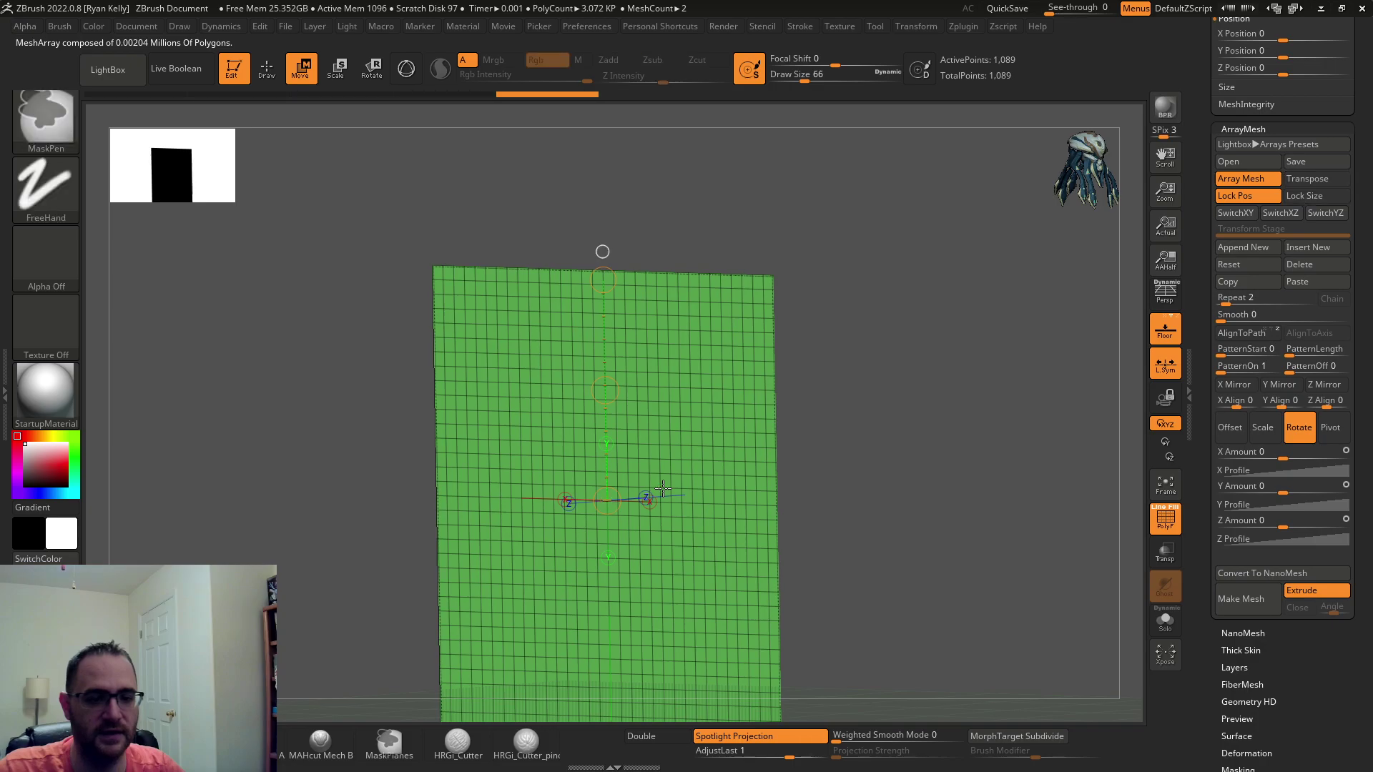
pyautogui.hotkey('ctrl', 'shift')
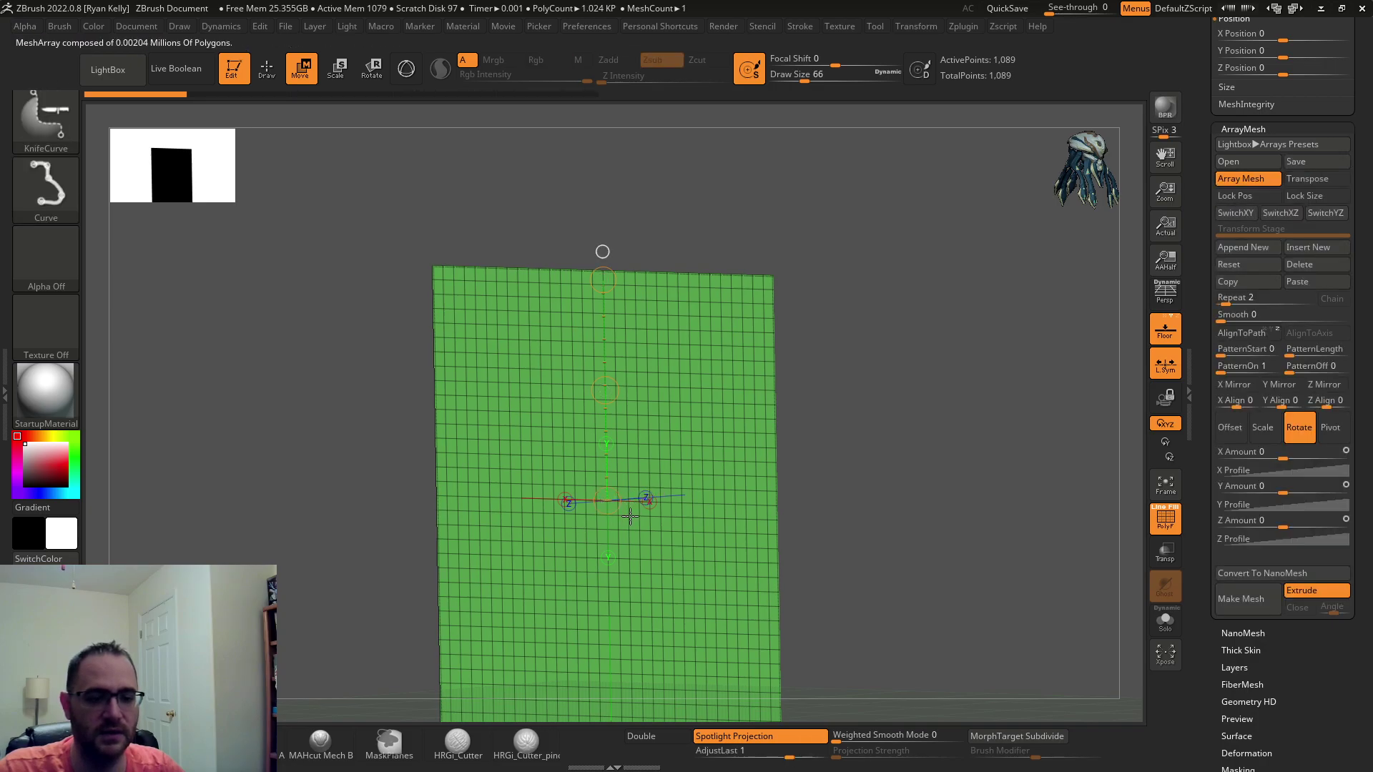
pyautogui.click(1235, 195)
pyautogui.click(1305, 195)
pyautogui.click(1307, 178)
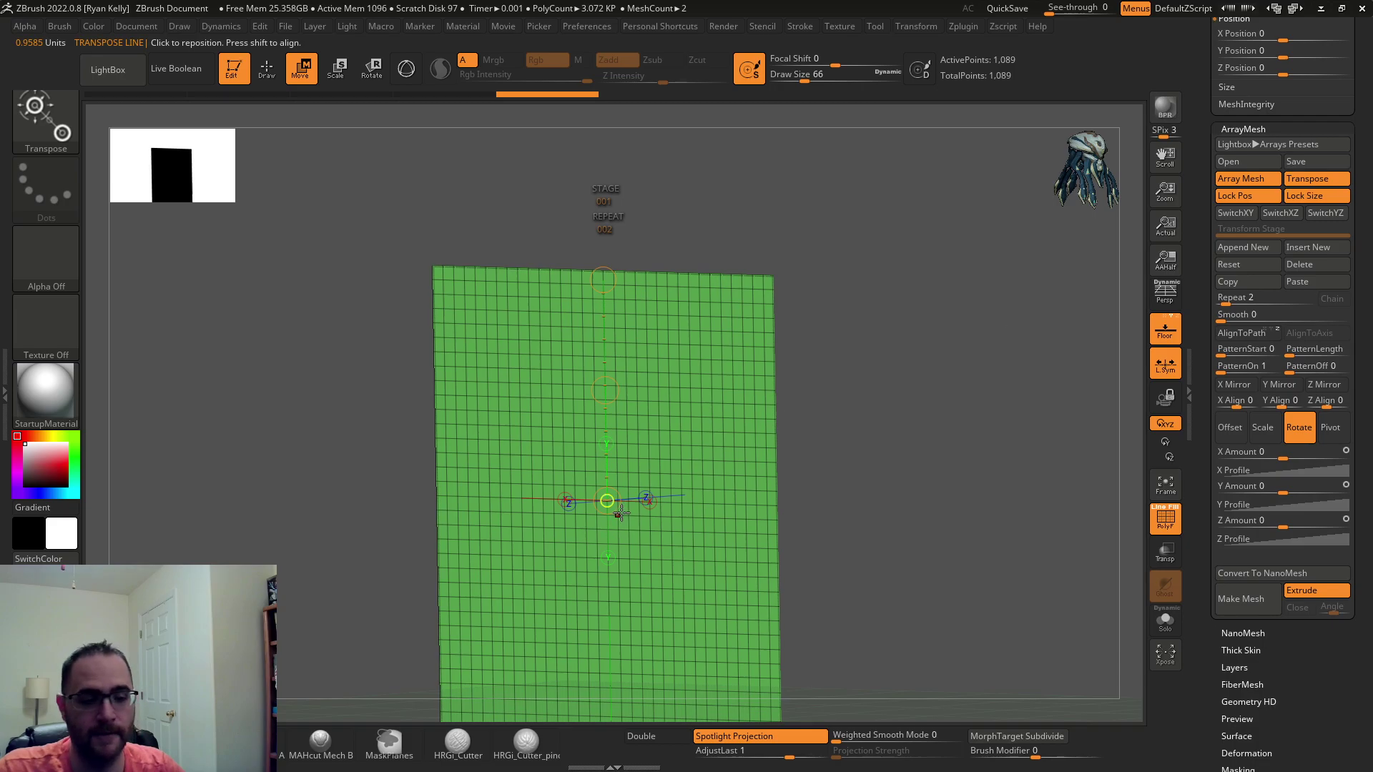
# Reposition the array's transpose line so it starts at the middle of the plane's upper edge.
pyautogui.click(614, 274)
pyautogui.moveTo(805, 272); pyautogui.dragTo(820, 220)
pyautogui.moveTo(719, 249); pyautogui.dragTo(823, 247)
pyautogui.keyDown('alt'); pyautogui.moveTo(951, 321); pyautogui.dragTo(955, 271); pyautogui.keyUp('alt')
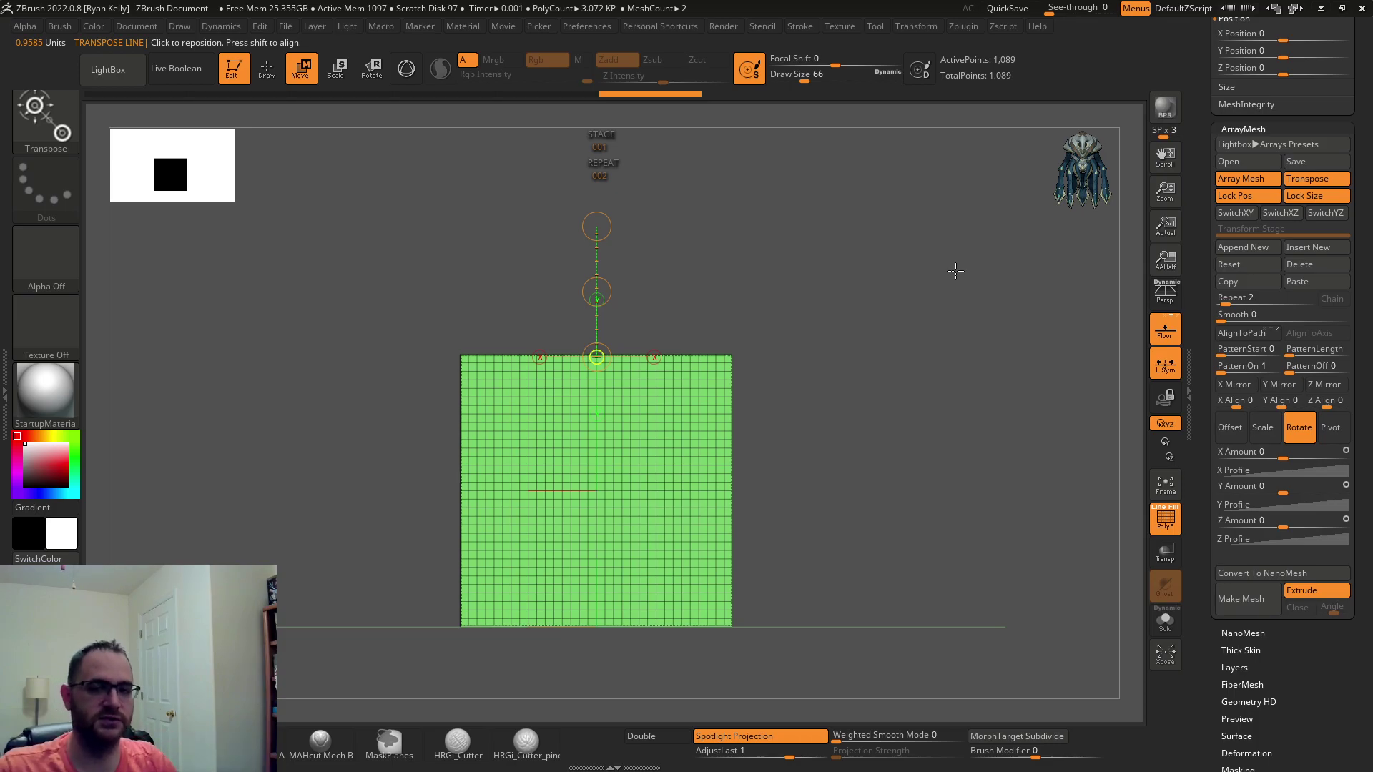
# Set the array's Repeat count to 4 and its Z rotation Amount to 360 around the plane's upper edge.
pyautogui.click(1244, 297)
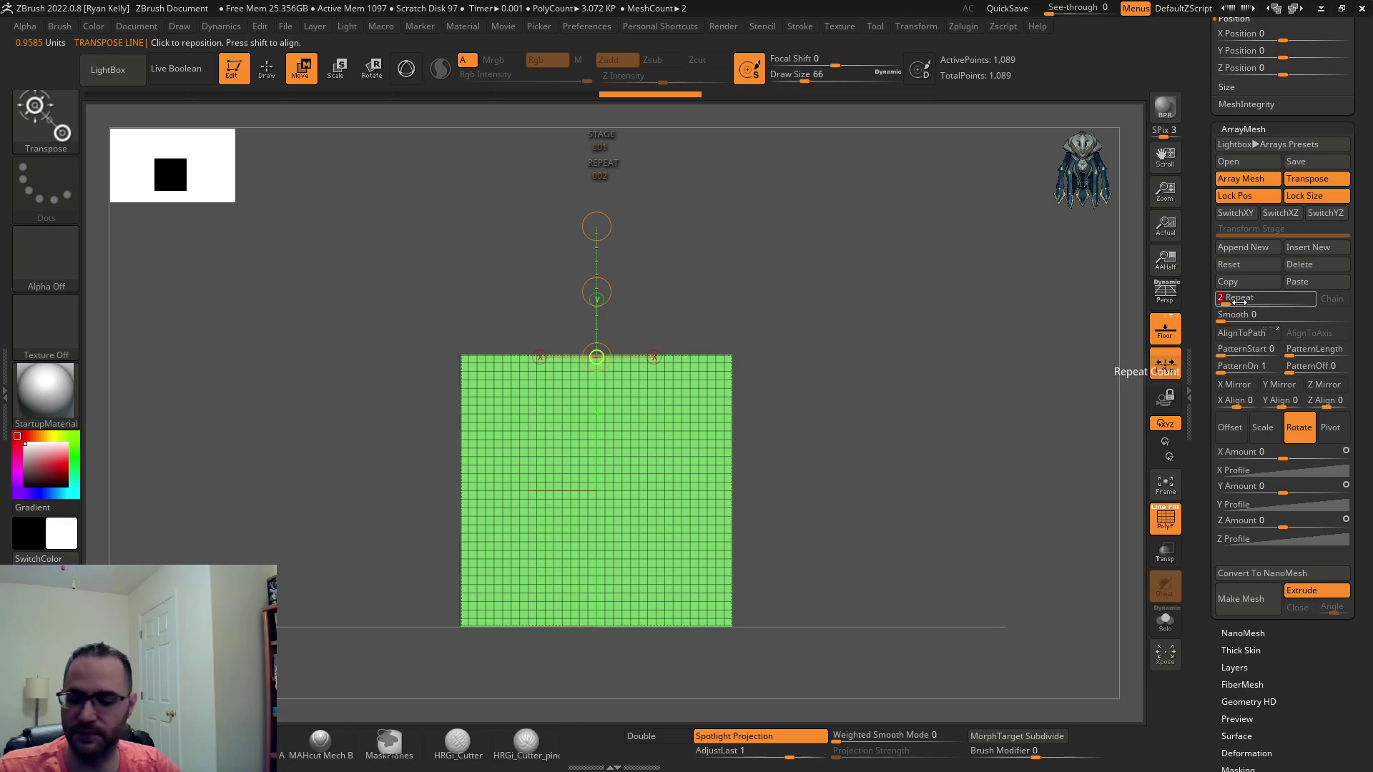
pyautogui.write('4')
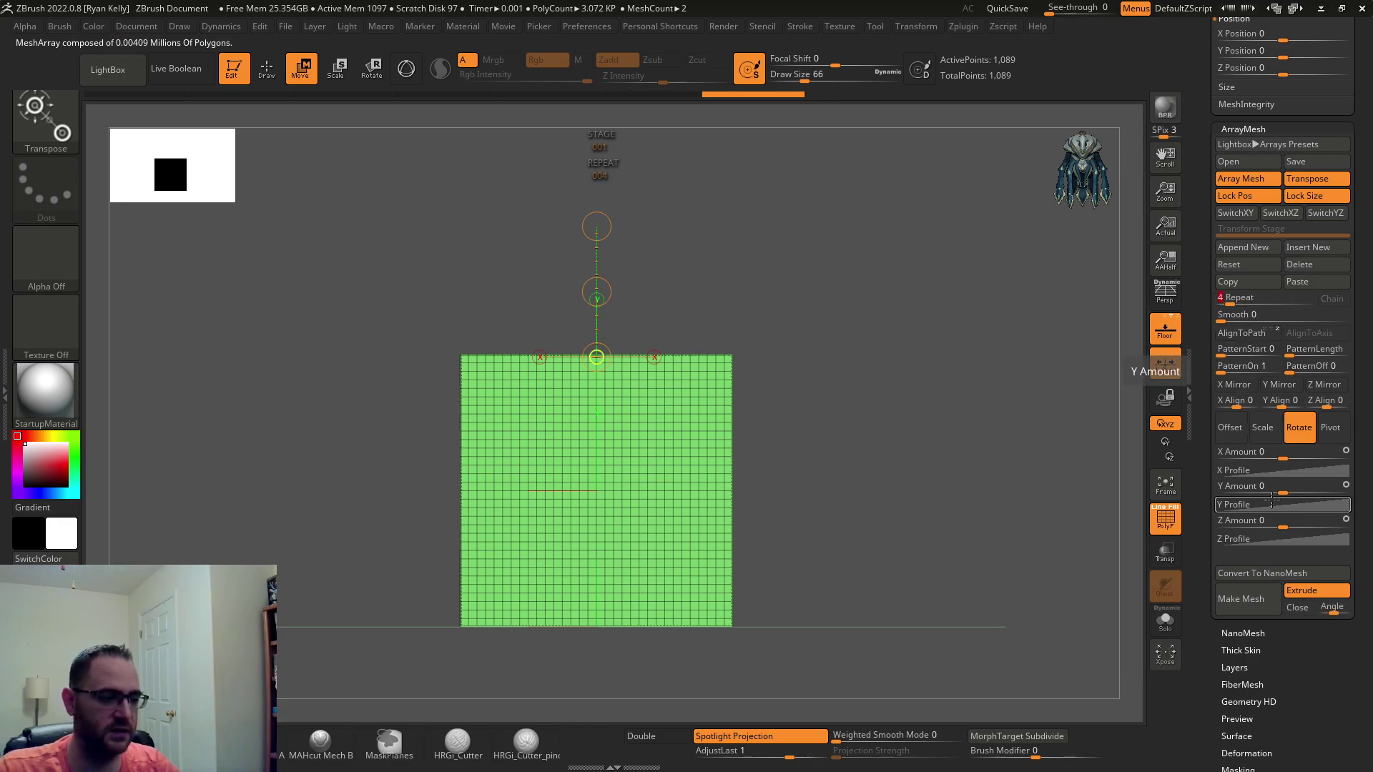
pyautogui.moveTo(1282, 521); pyautogui.dragTo(1327, 515)
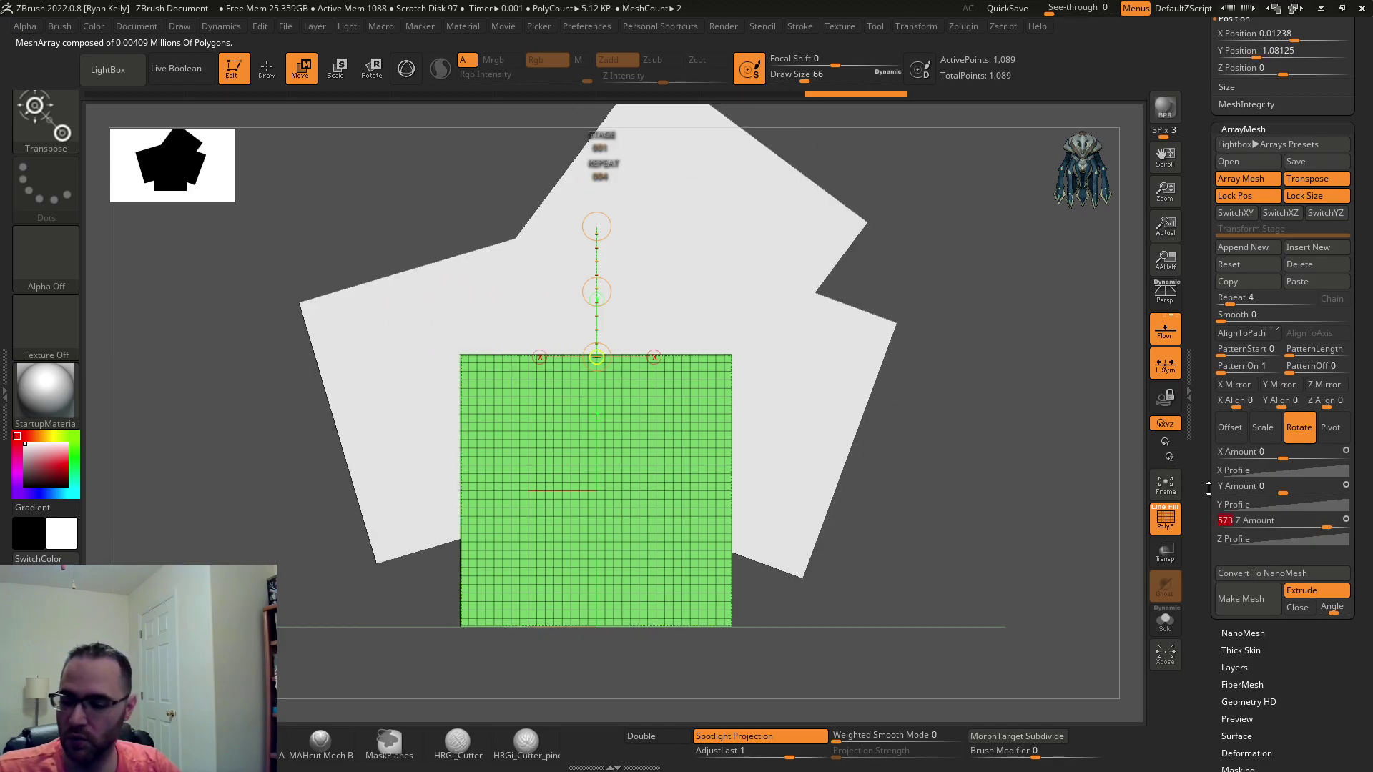
pyautogui.press('Return')
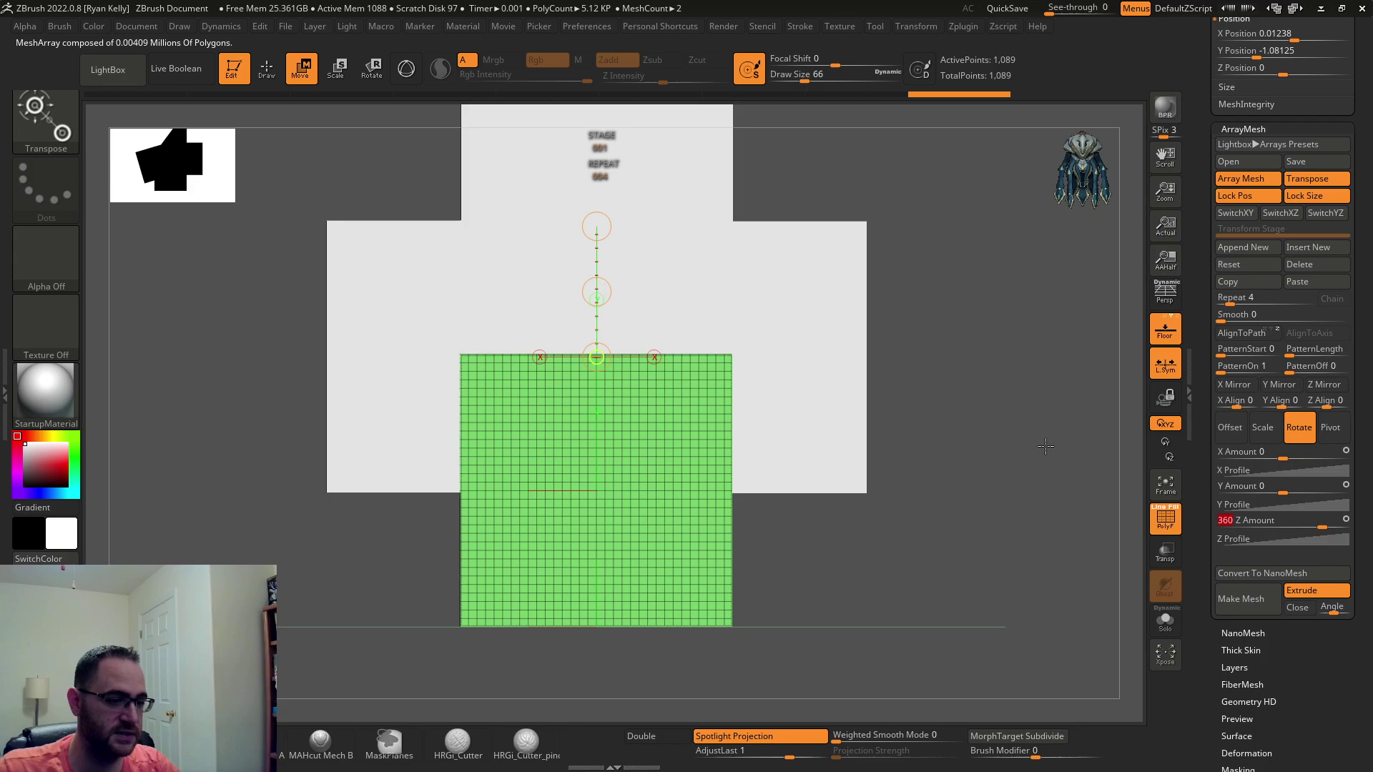
pyautogui.keyDown('alt'); pyautogui.moveTo(1041, 442); pyautogui.dragTo(839, 421); pyautogui.keyUp('alt')
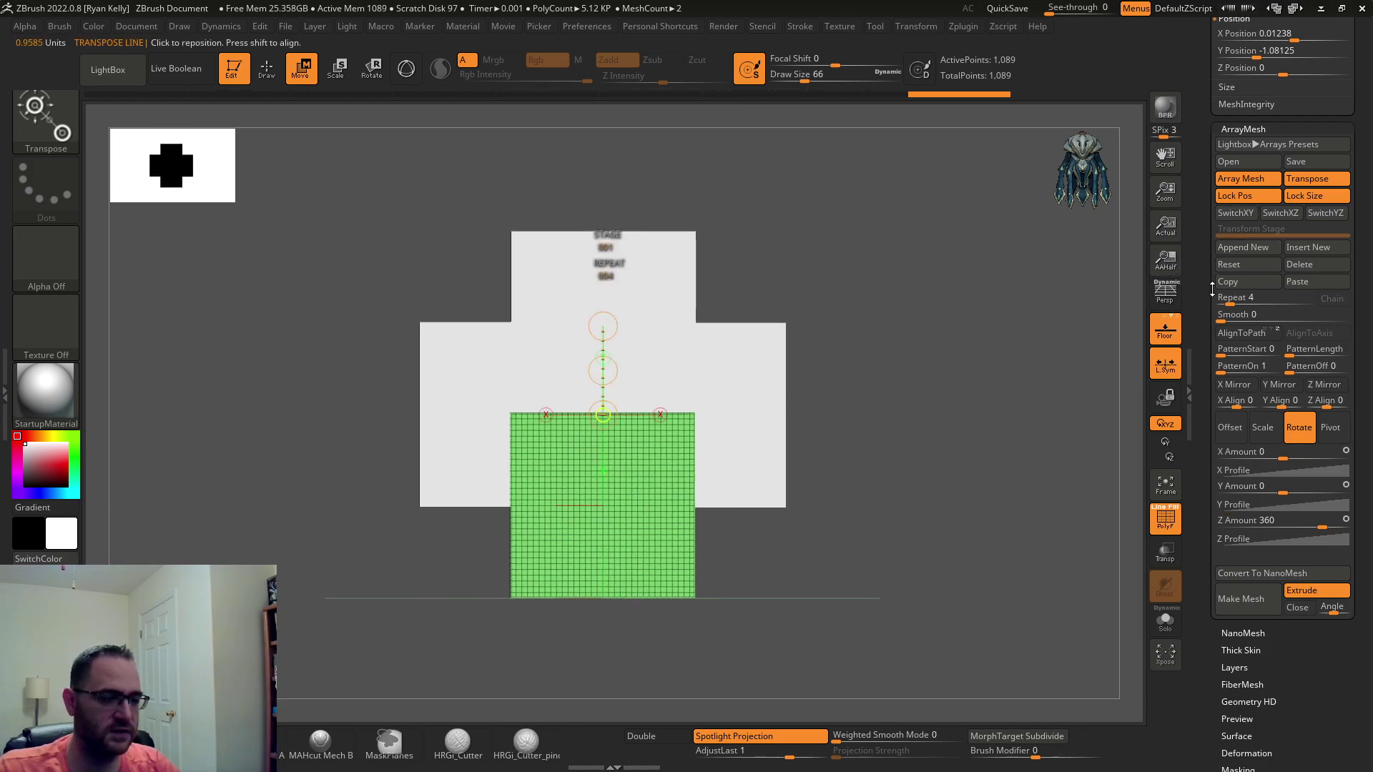
# Turn the array's Lock Pos and Lock Size off and on again, and reset the array stage.
pyautogui.click(1241, 195)
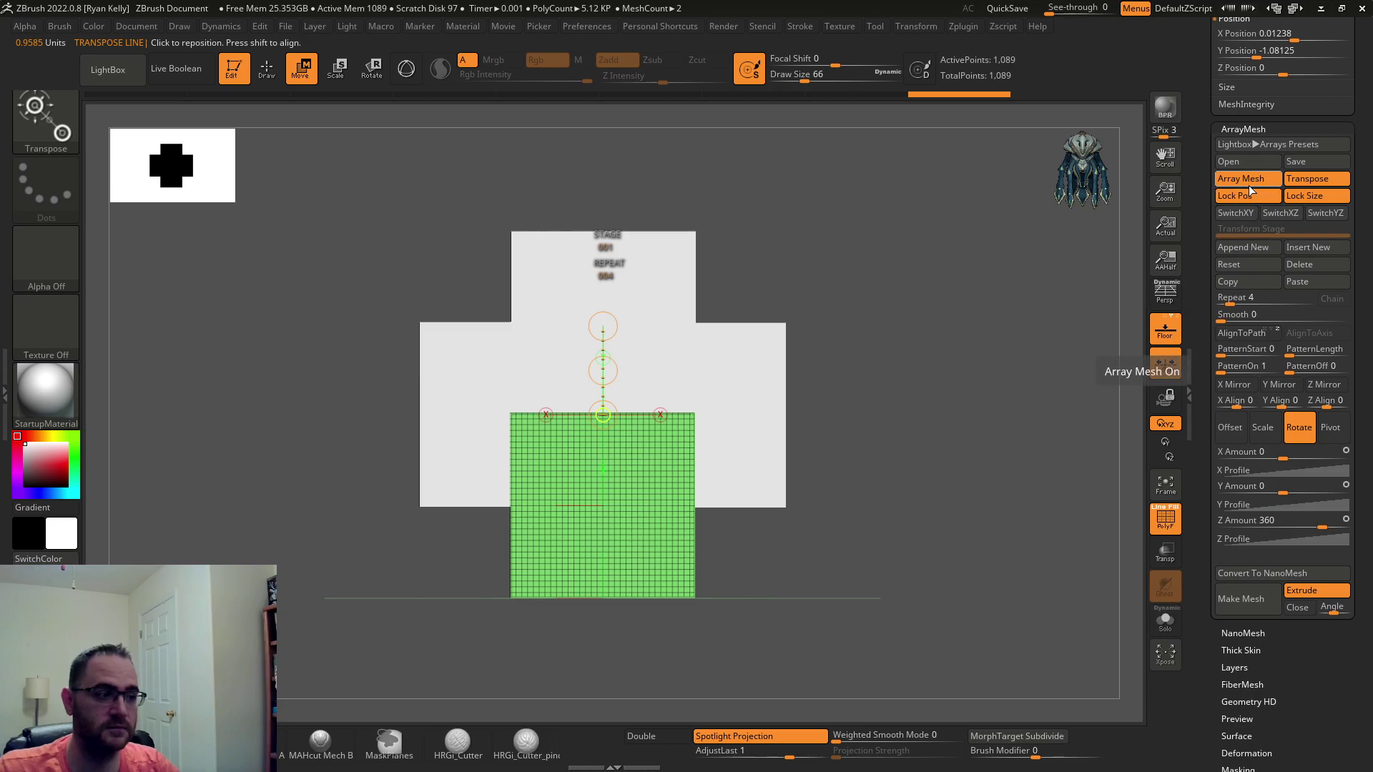
pyautogui.click(1302, 196)
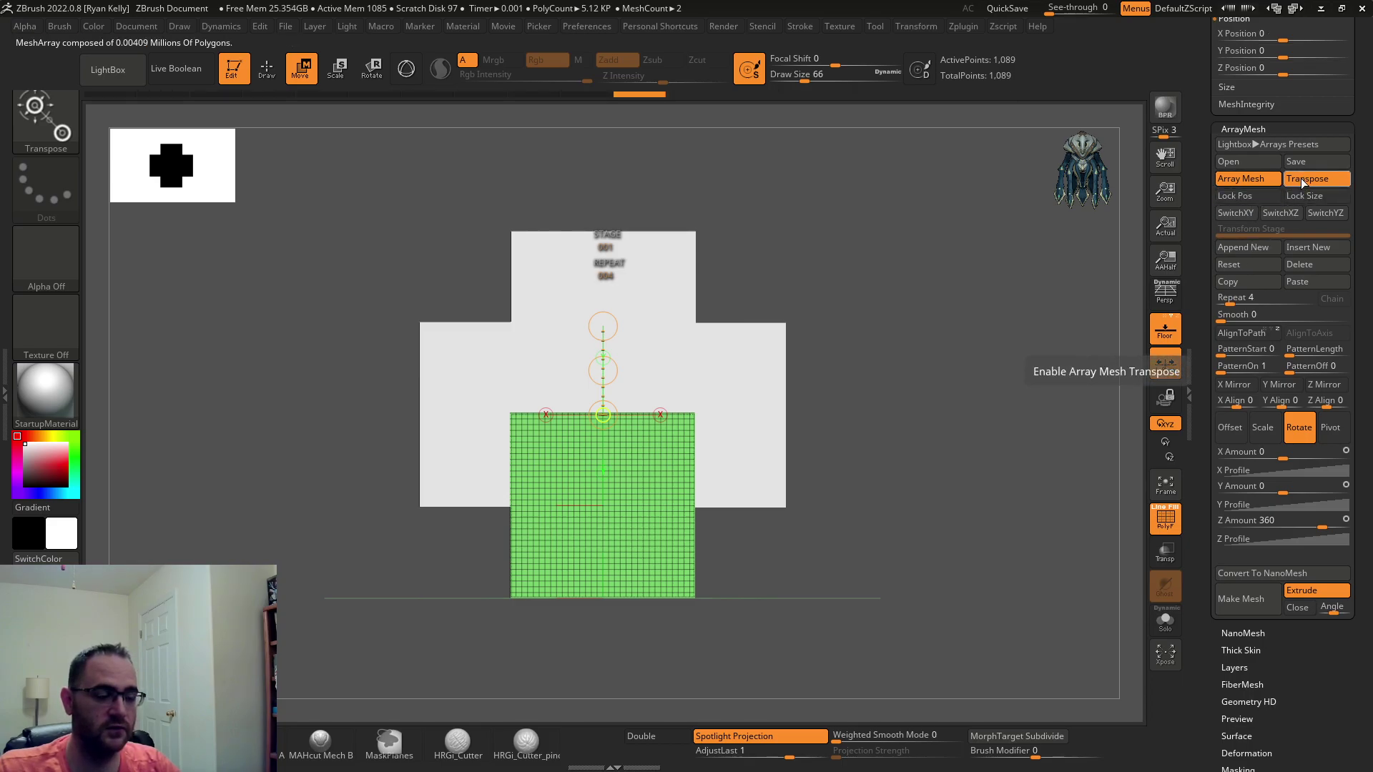
pyautogui.moveTo(916, 243)
pyautogui.mouseDown()
pyautogui.moveTo(984, 240)
pyautogui.moveTo(916, 252)
pyautogui.mouseUp()
pyautogui.click(1250, 197)
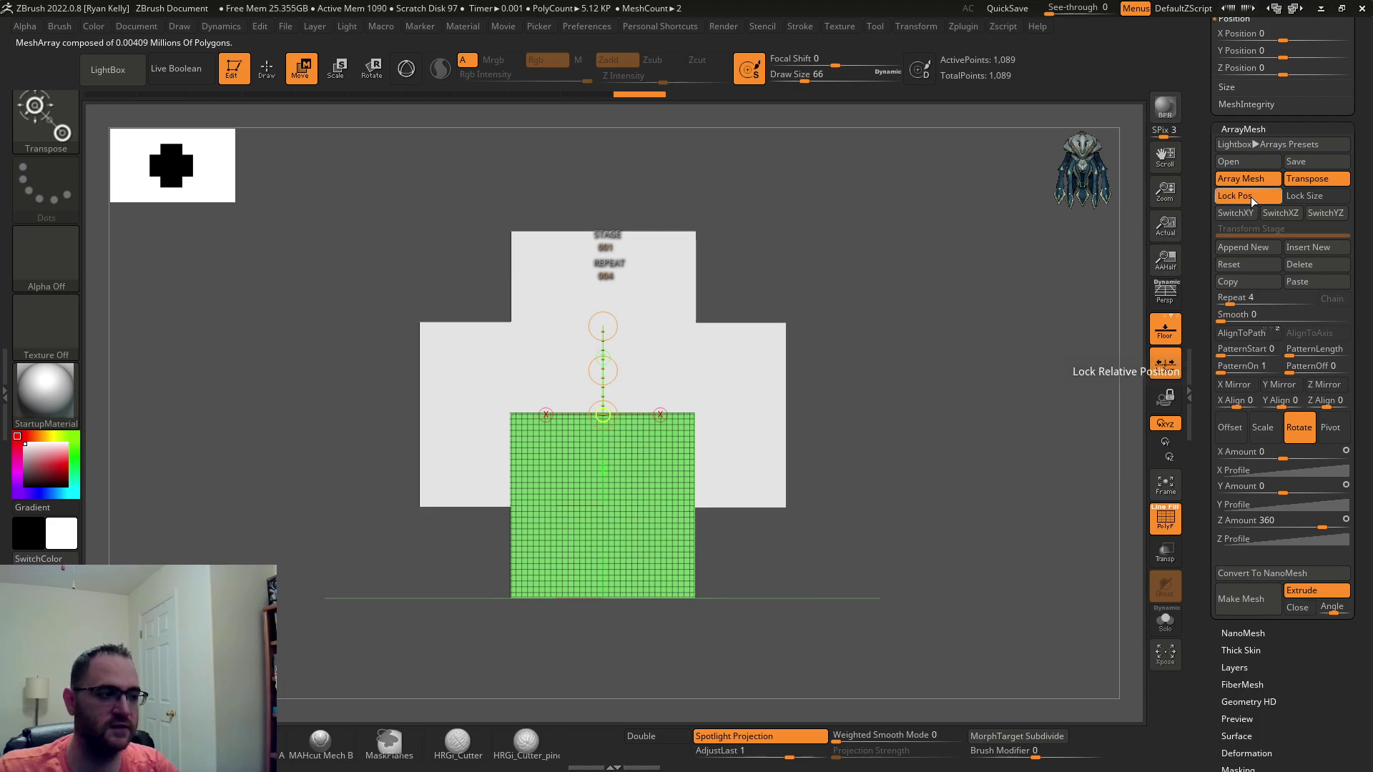
pyautogui.click(1304, 196)
pyautogui.click(1248, 265)
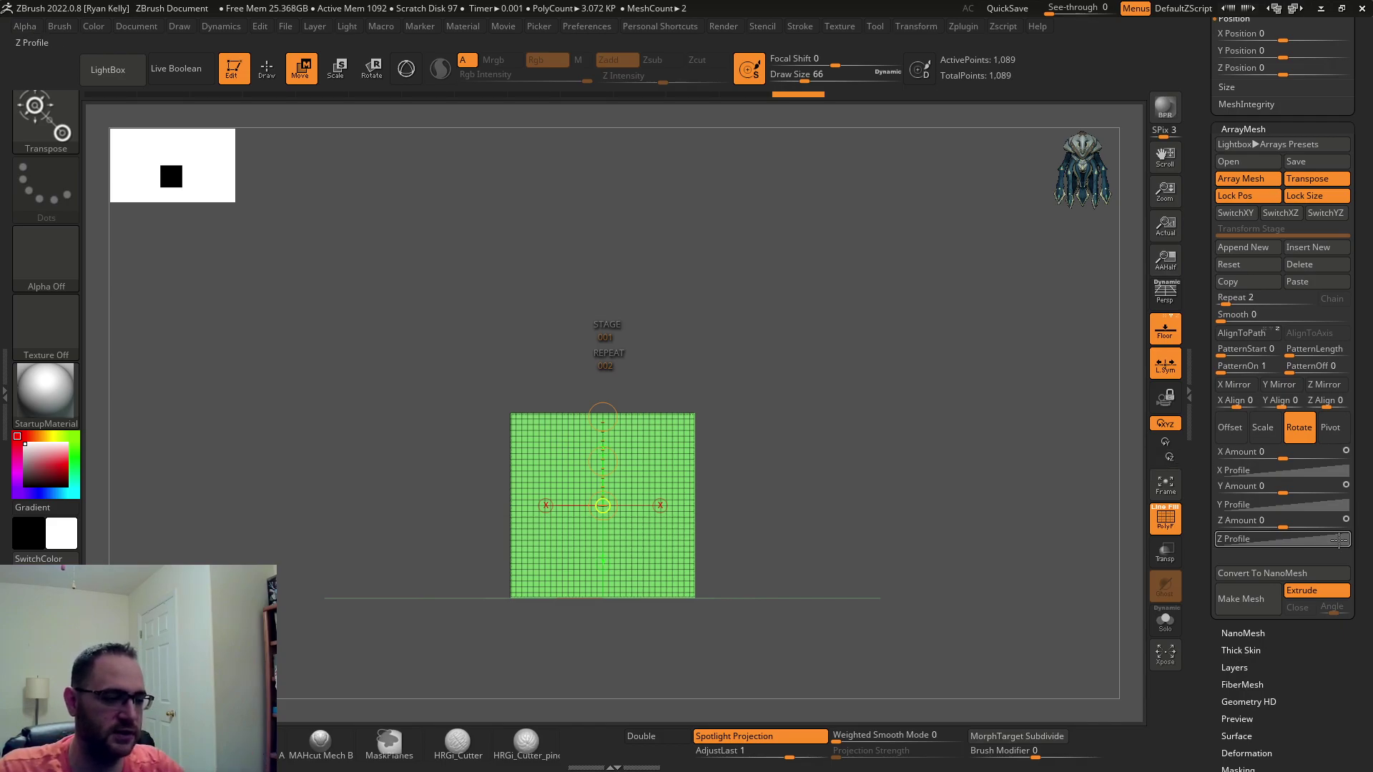
# Set the array's Z rotation Amount to 360 and try moving the plane up along Y with the Gizmo.
pyautogui.moveTo(1145, 464); pyautogui.dragTo(1133, 504)
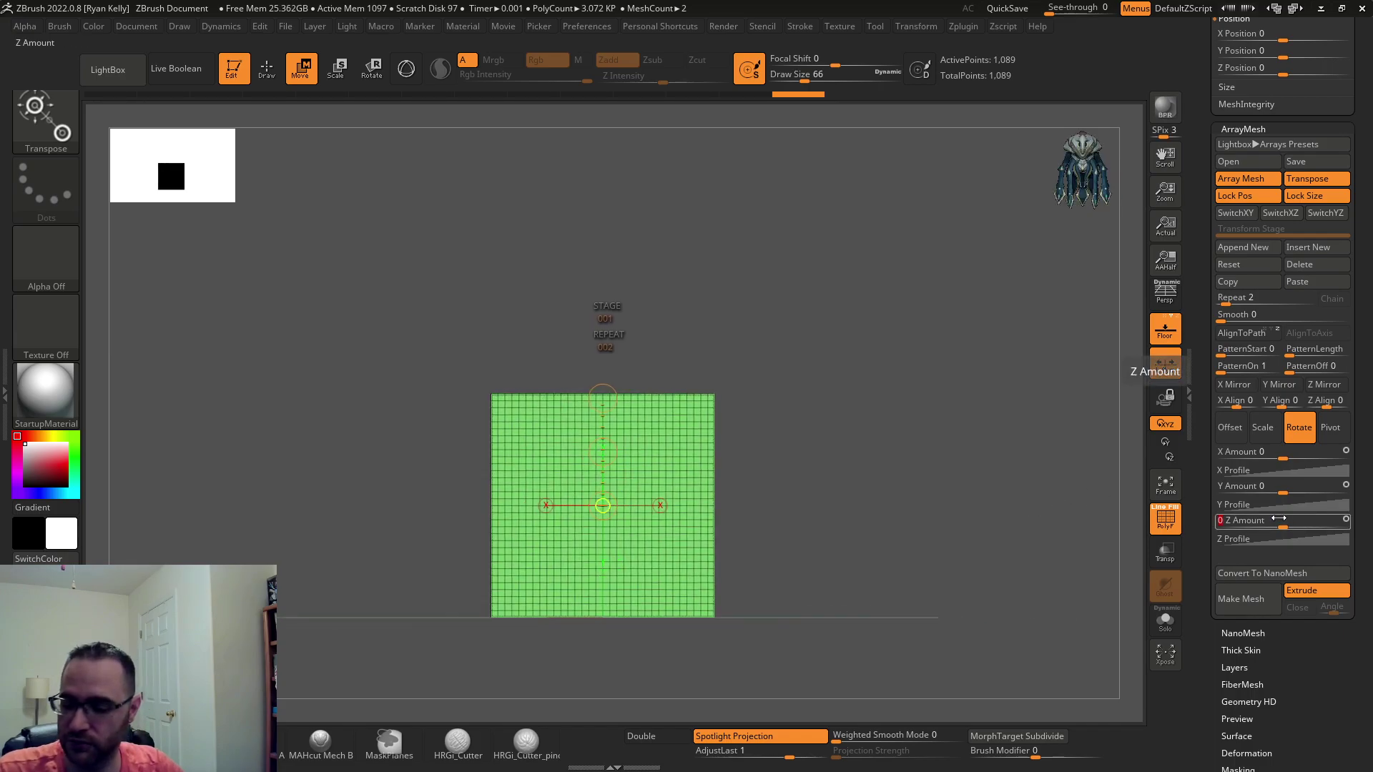
pyautogui.write('360')
pyautogui.press('Return')
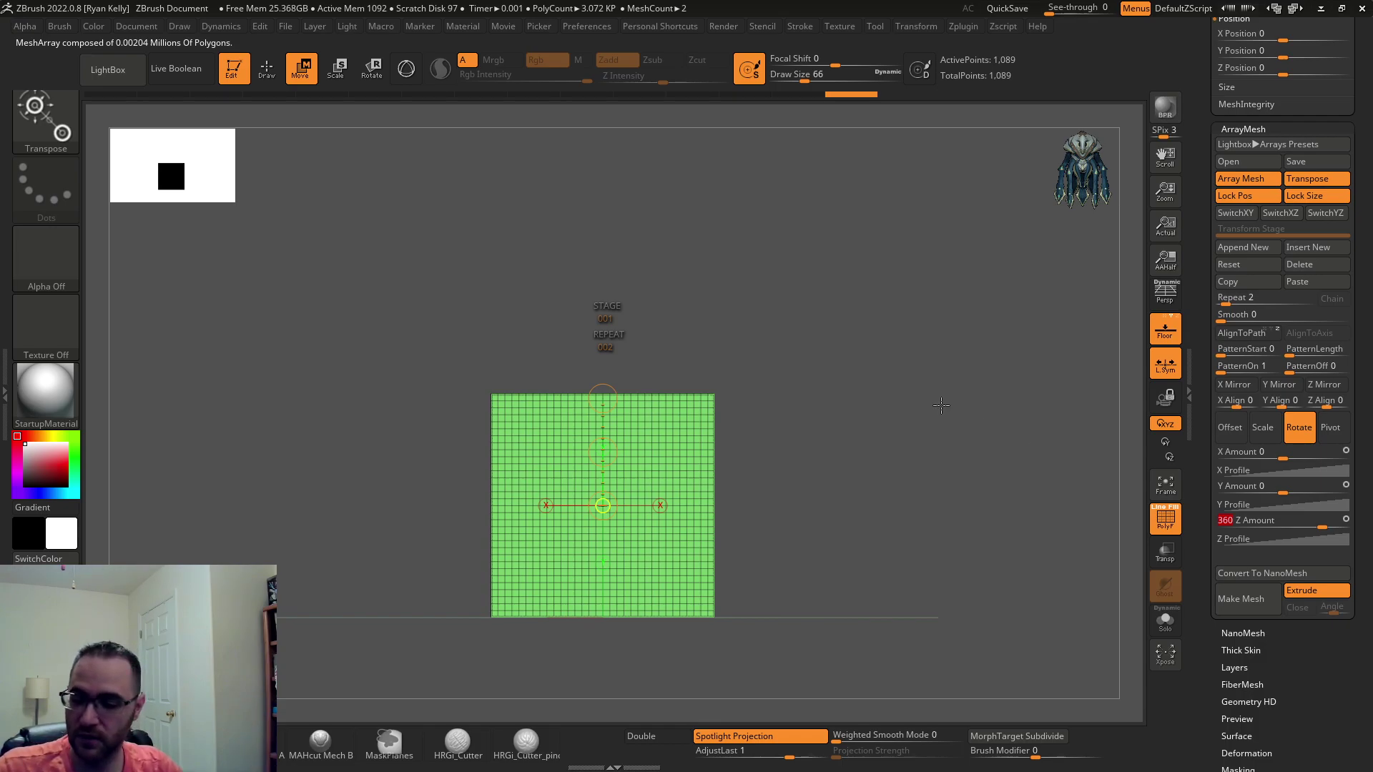
pyautogui.press('y')
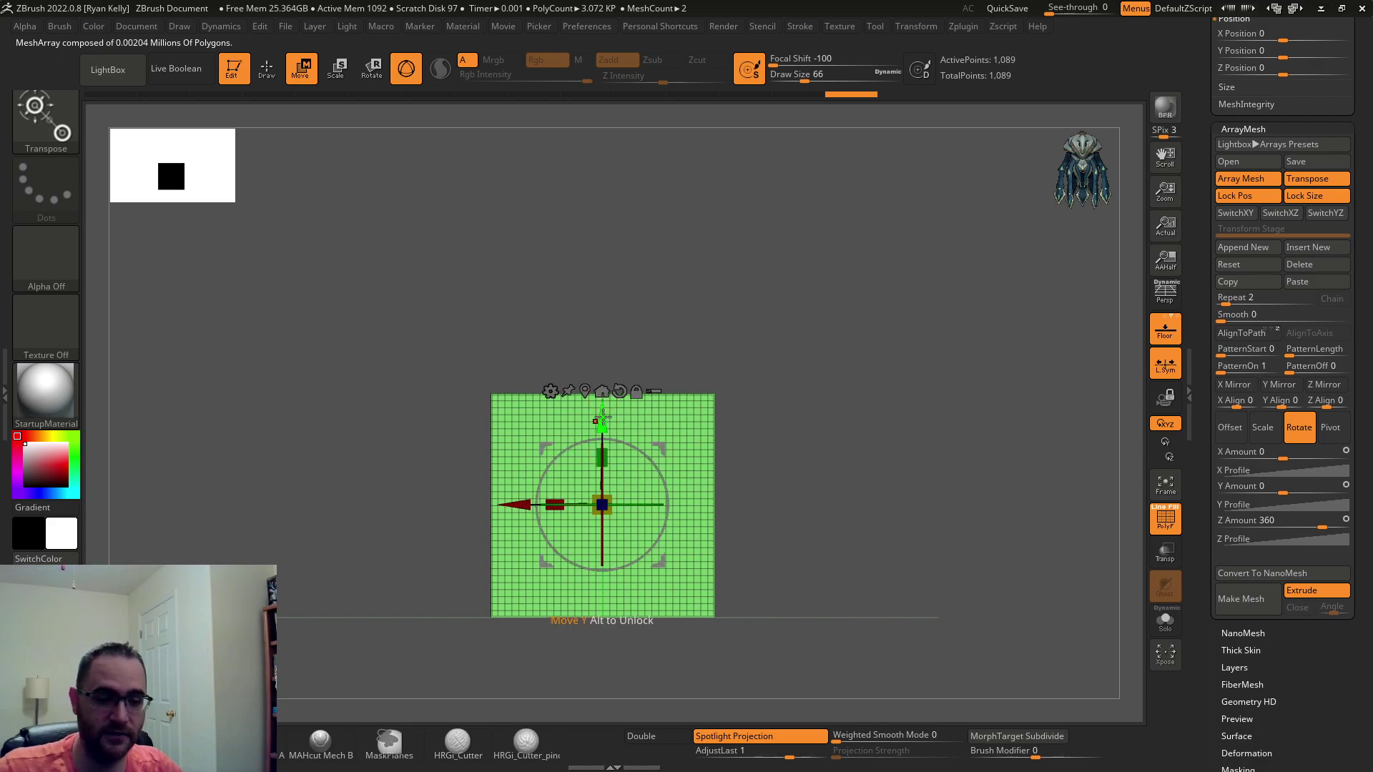
pyautogui.moveTo(603, 422); pyautogui.dragTo(602, 261)
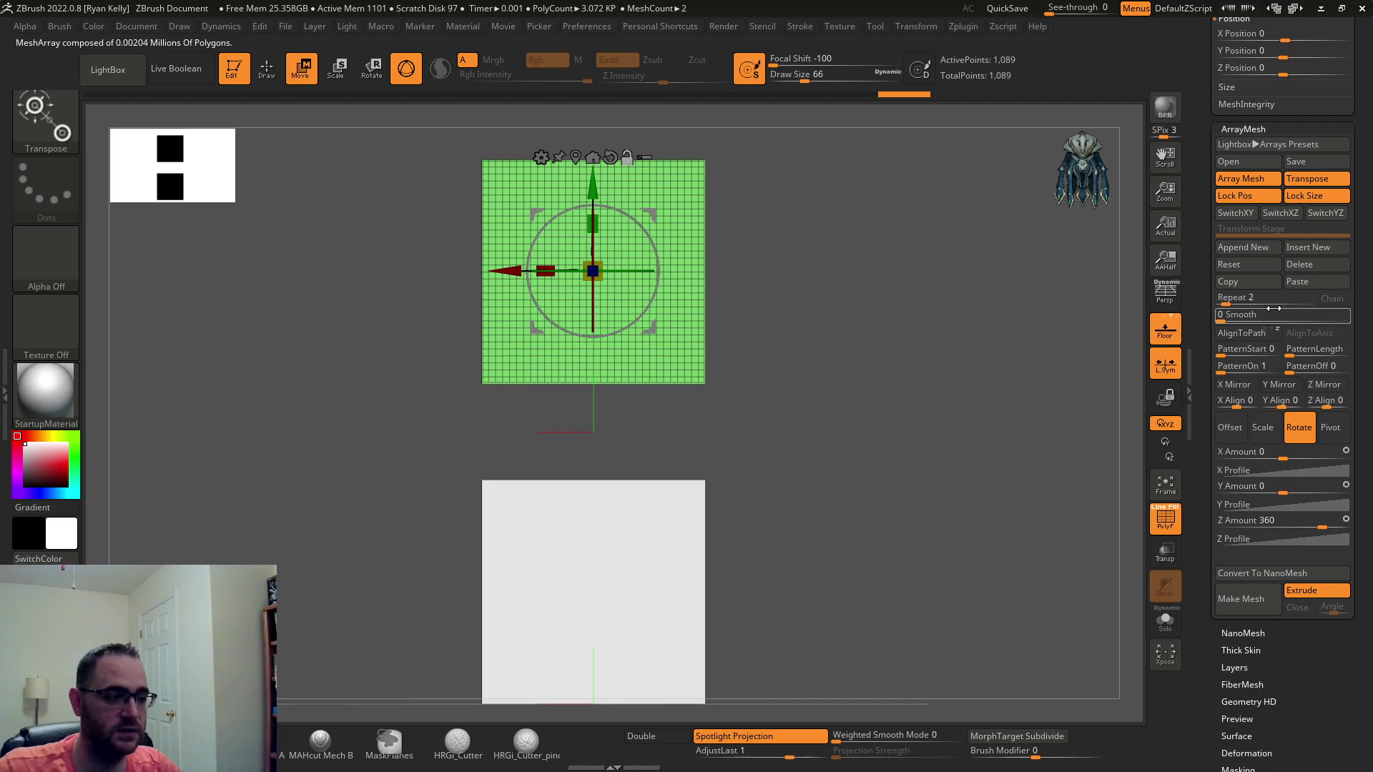
# Try a Repeat count of 5 for the array and set it to 4.
pyautogui.click(1261, 304)
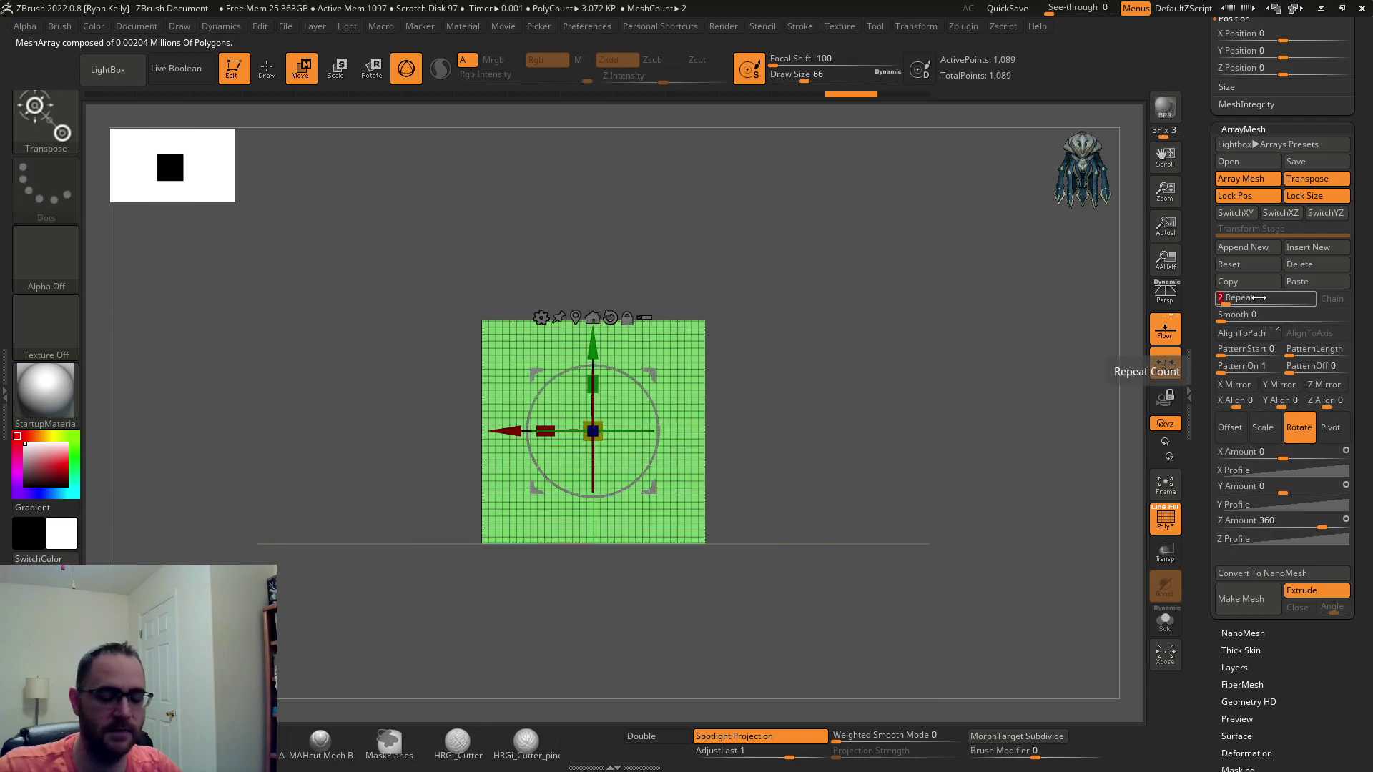
pyautogui.press('Return')
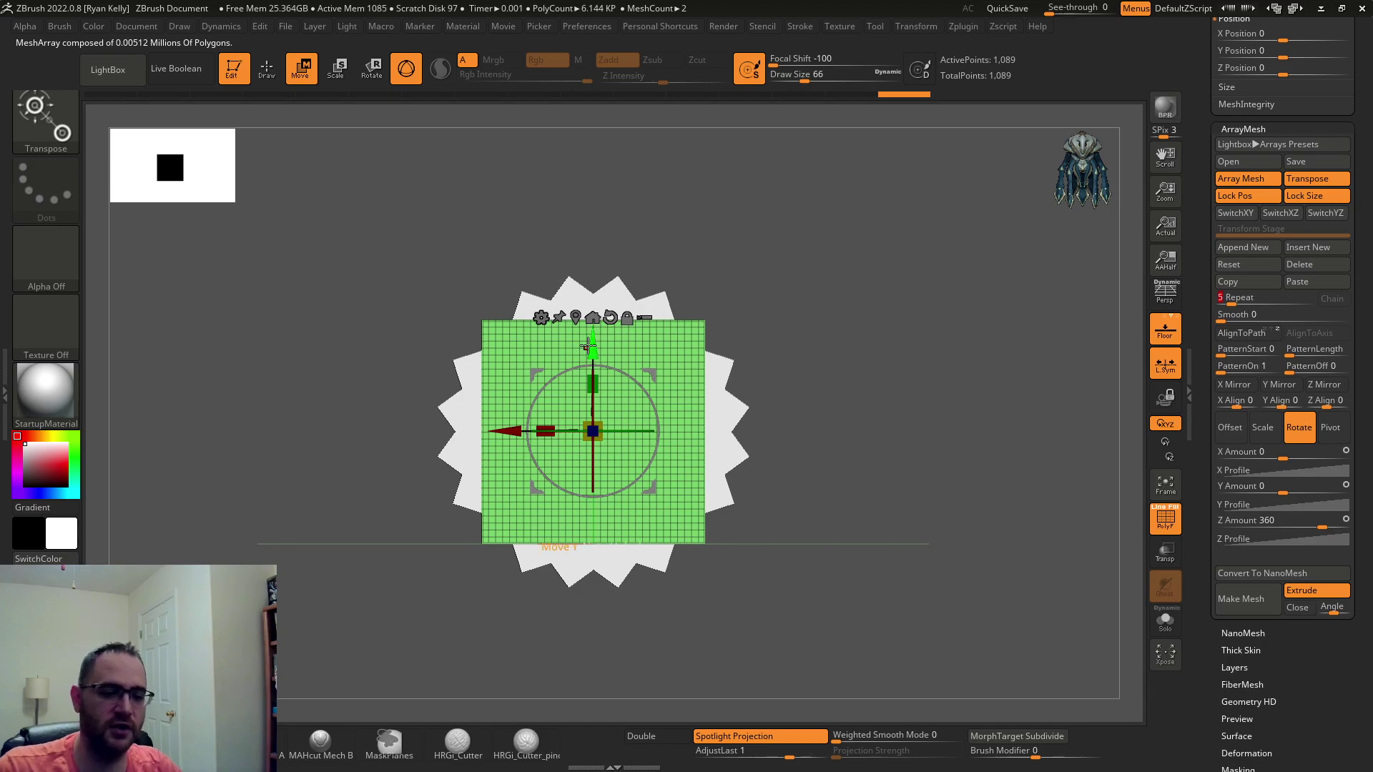
pyautogui.click(1241, 299)
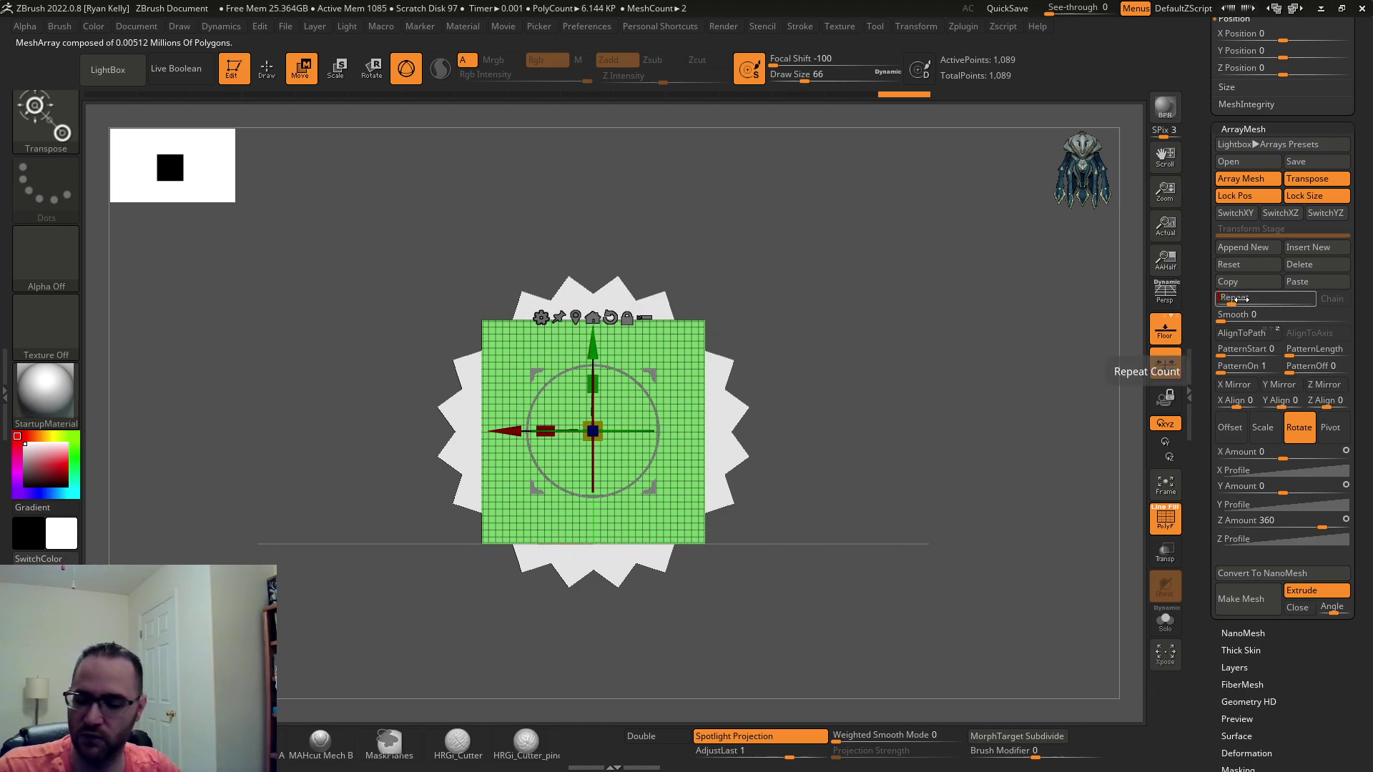
pyautogui.write('4')
pyautogui.press('Return')
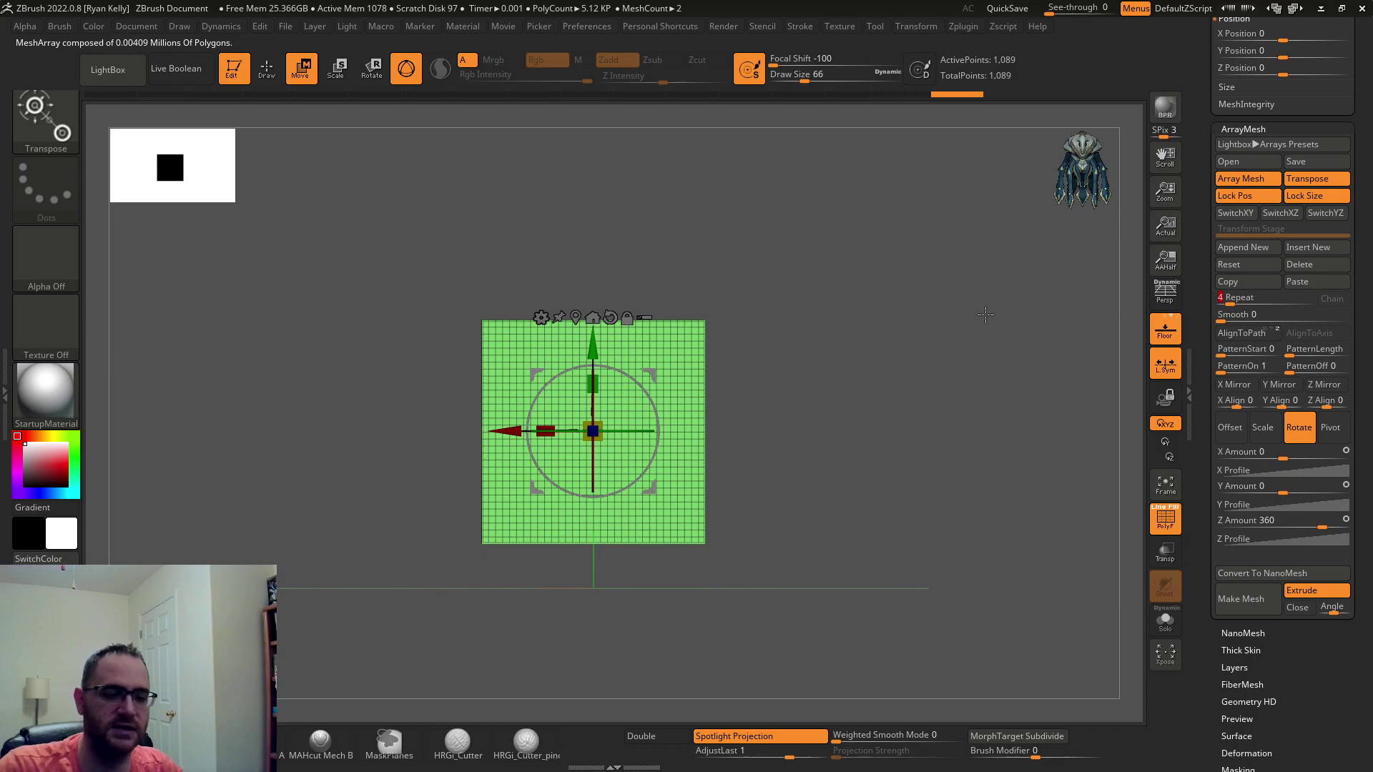
# Move the plane up along Y with the Gizmo so the four copies spread around an empty centre.
pyautogui.moveTo(961, 326); pyautogui.dragTo(837, 329)
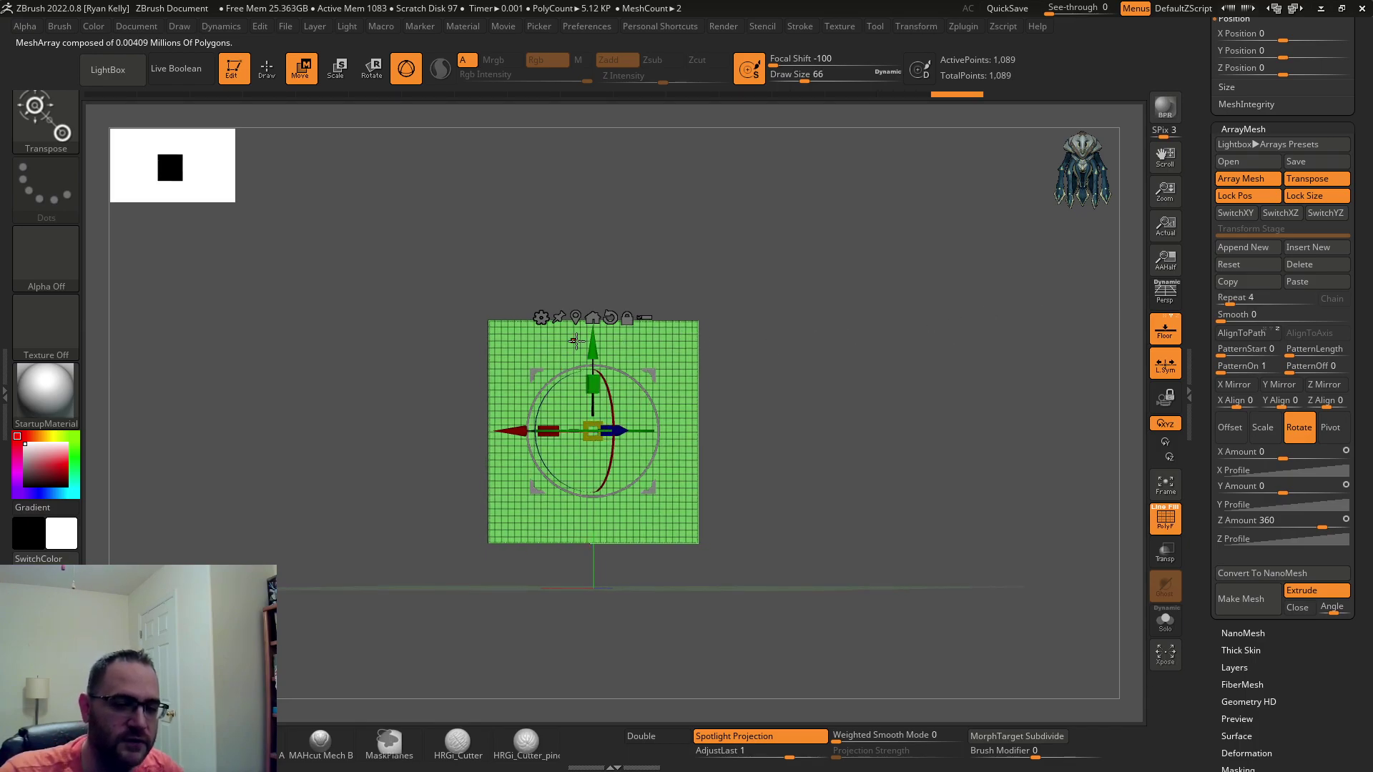
pyautogui.moveTo(607, 353); pyautogui.dragTo(594, 98)
pyautogui.keyDown('shift'); pyautogui.moveTo(866, 168); pyautogui.dragTo(826, 196); pyautogui.keyUp('shift')
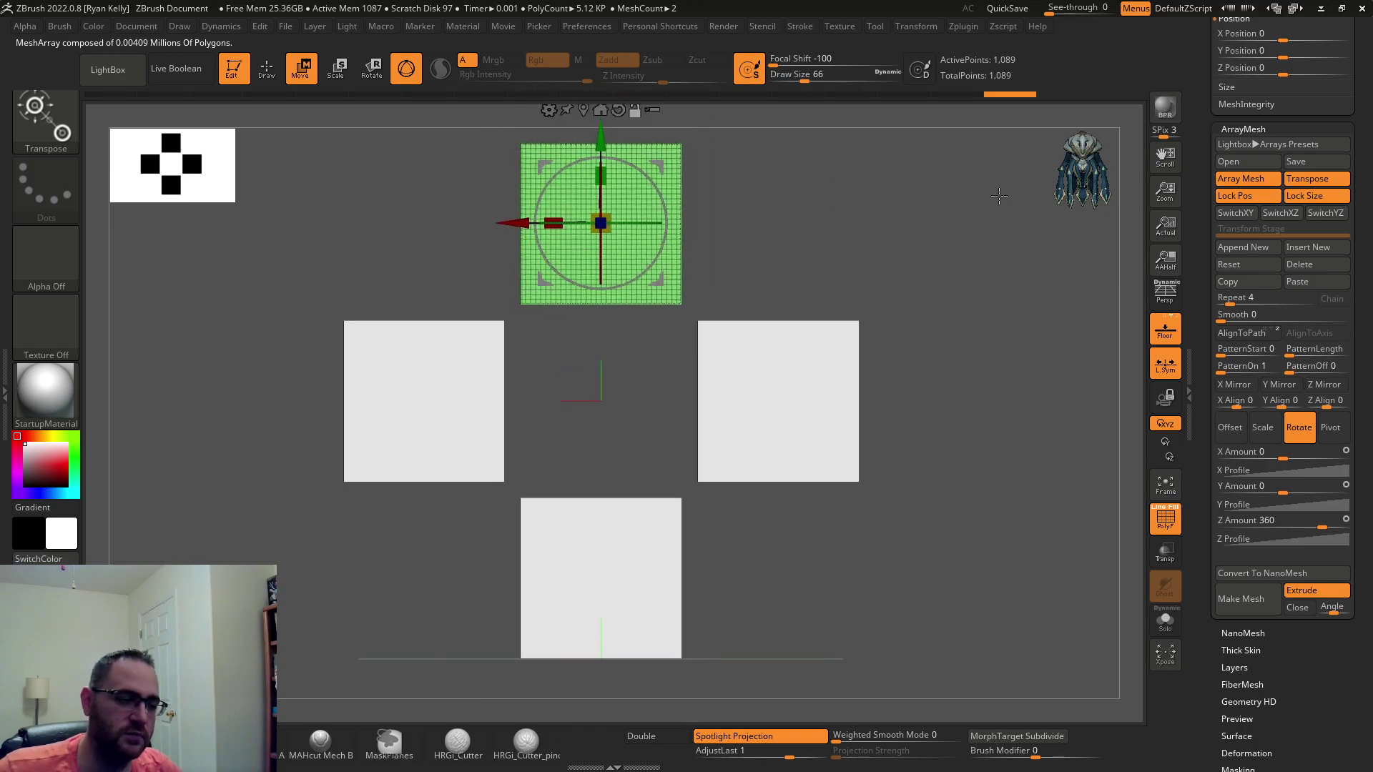
# Increase the array's Repeat count to 5 and on to 8 to form a ring of planes.
pyautogui.click(1241, 297)
pyautogui.write('5')
pyautogui.press('Return')
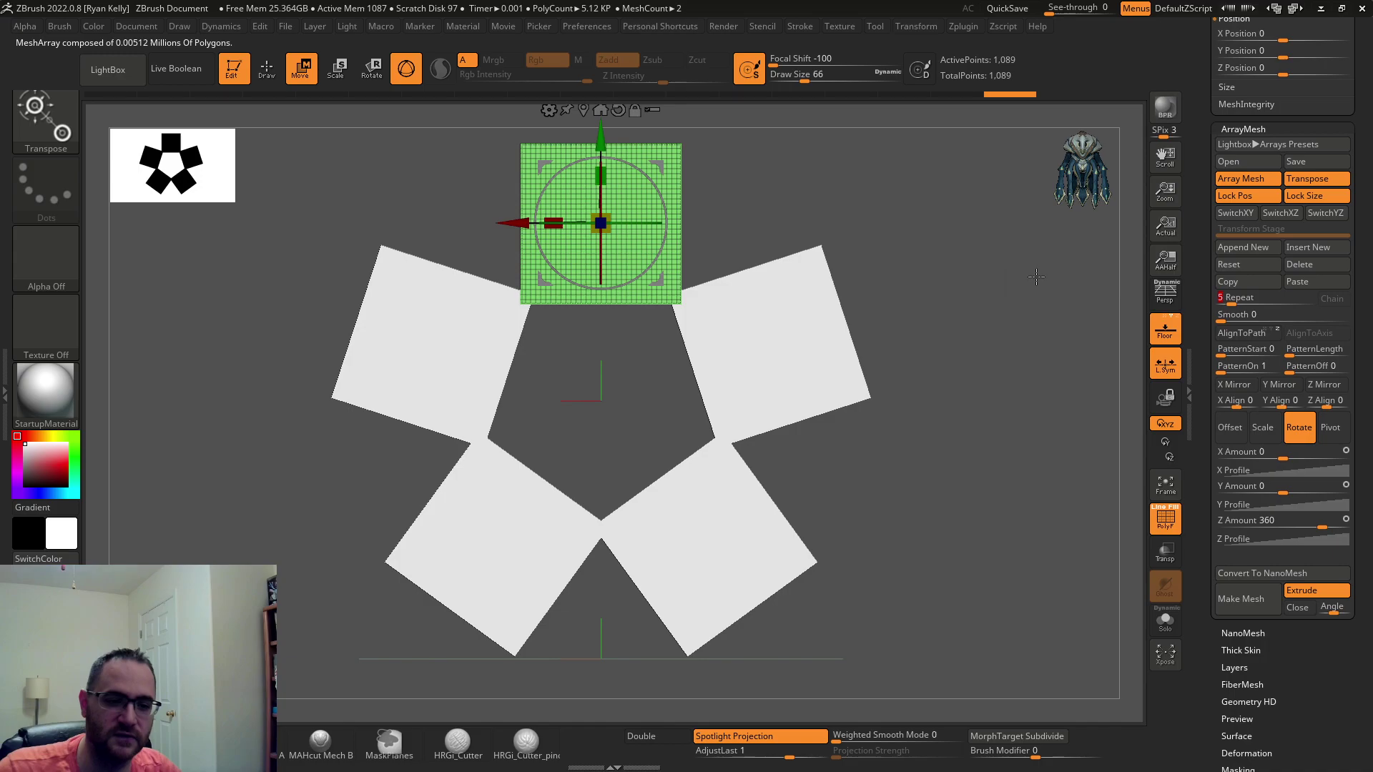
pyautogui.moveTo(1230, 297)
pyautogui.mouseDown()
pyautogui.moveTo(1318, 295)
pyautogui.moveTo(1225, 290)
pyautogui.moveTo(1239, 289)
pyautogui.mouseUp()
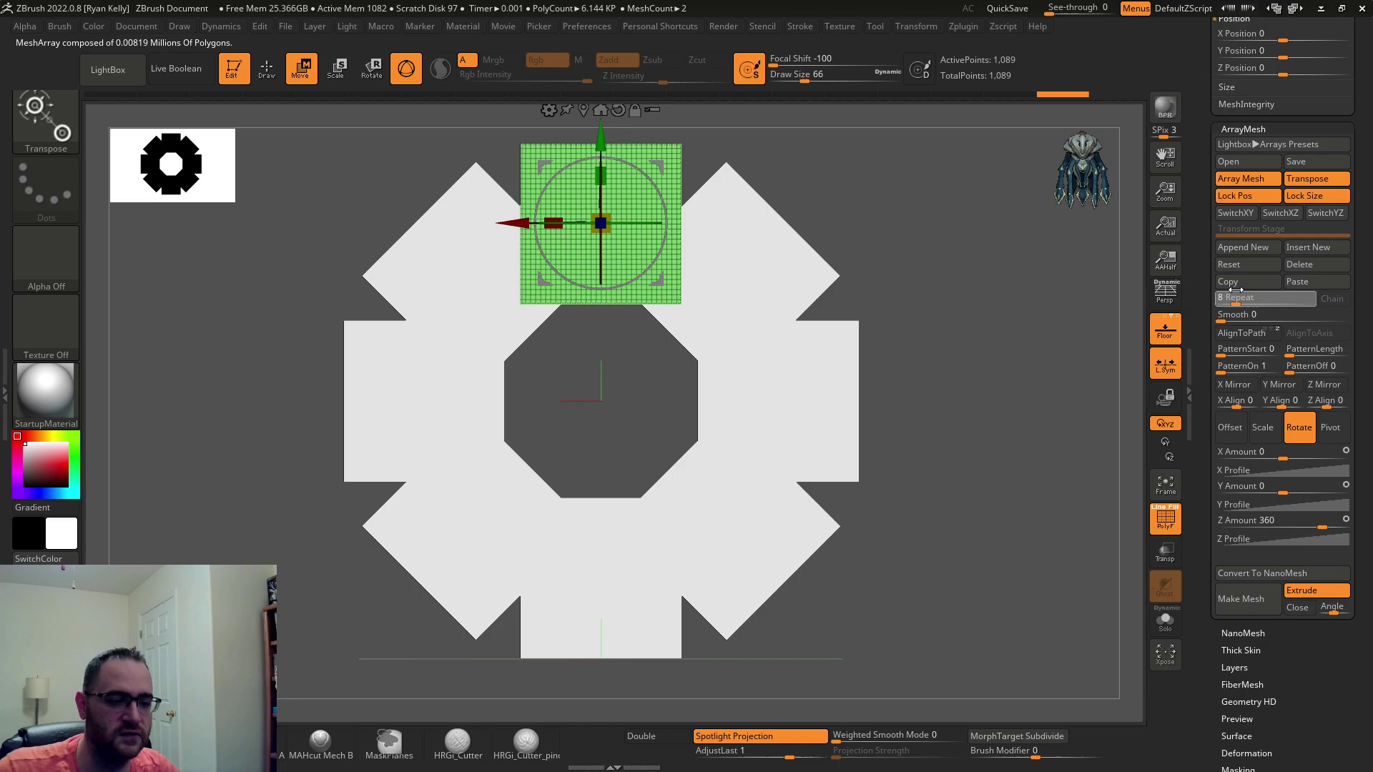
pyautogui.moveTo(1015, 275); pyautogui.dragTo(973, 276)
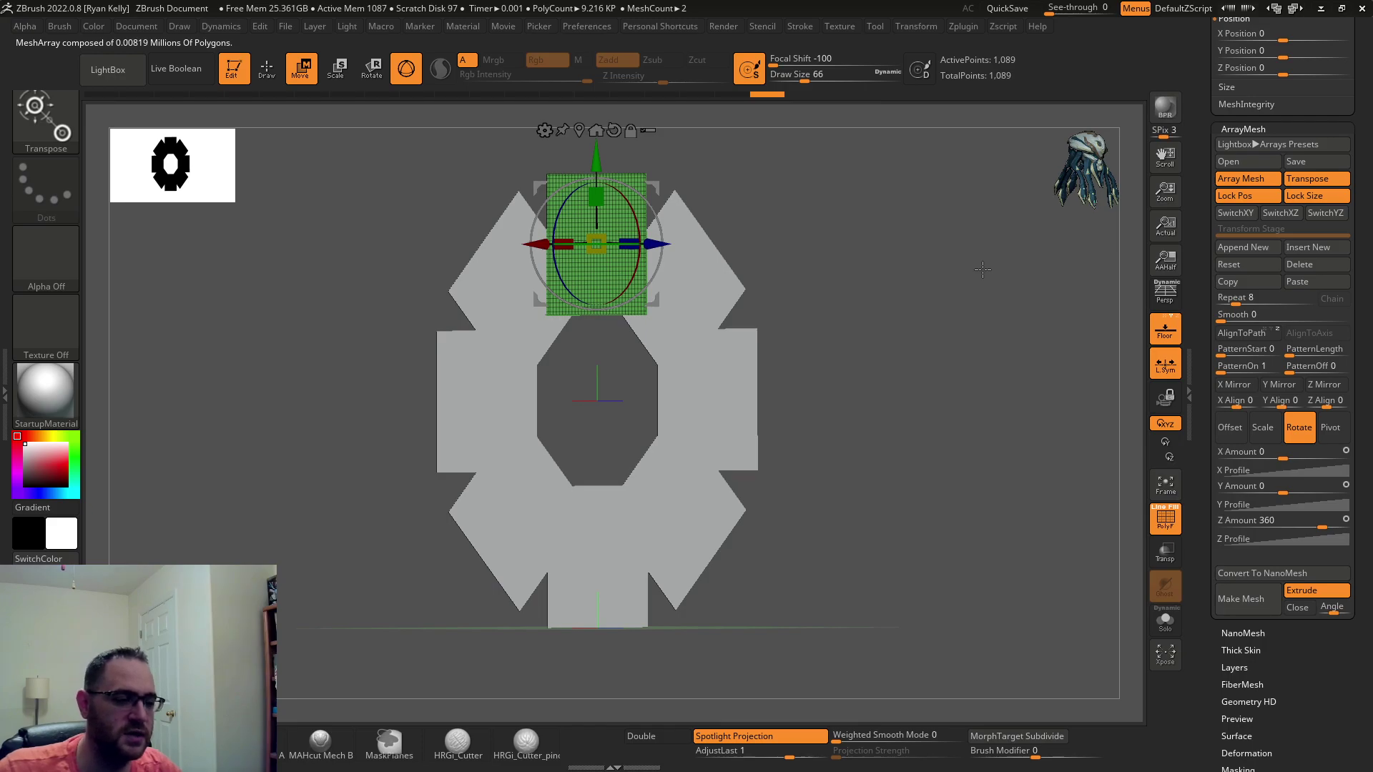
# Switch to the Array Mech circle tool, hide the Ball staged subtool and select the Array Mech circle - shield subtool.
pyautogui.scroll(10, 1221, 369)
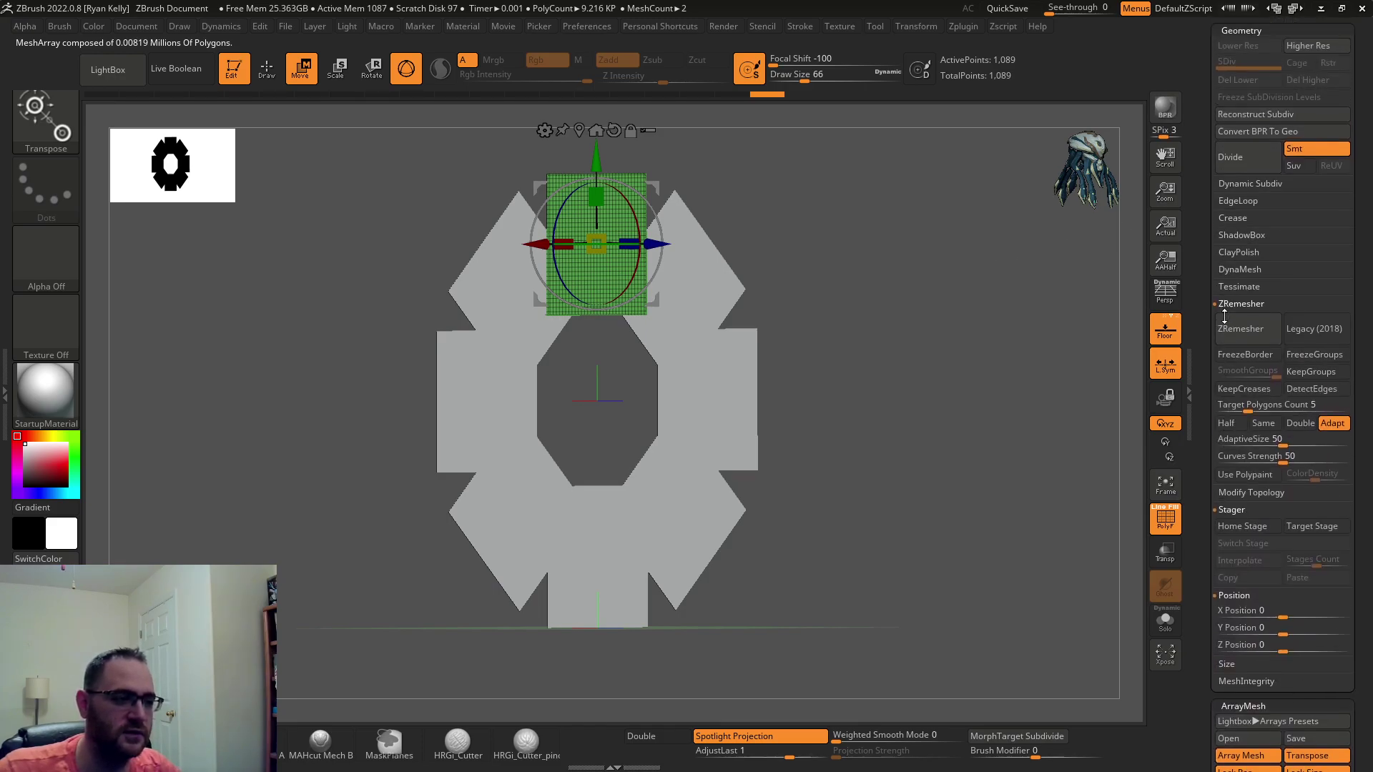
pyautogui.scroll(12, 1221, 369)
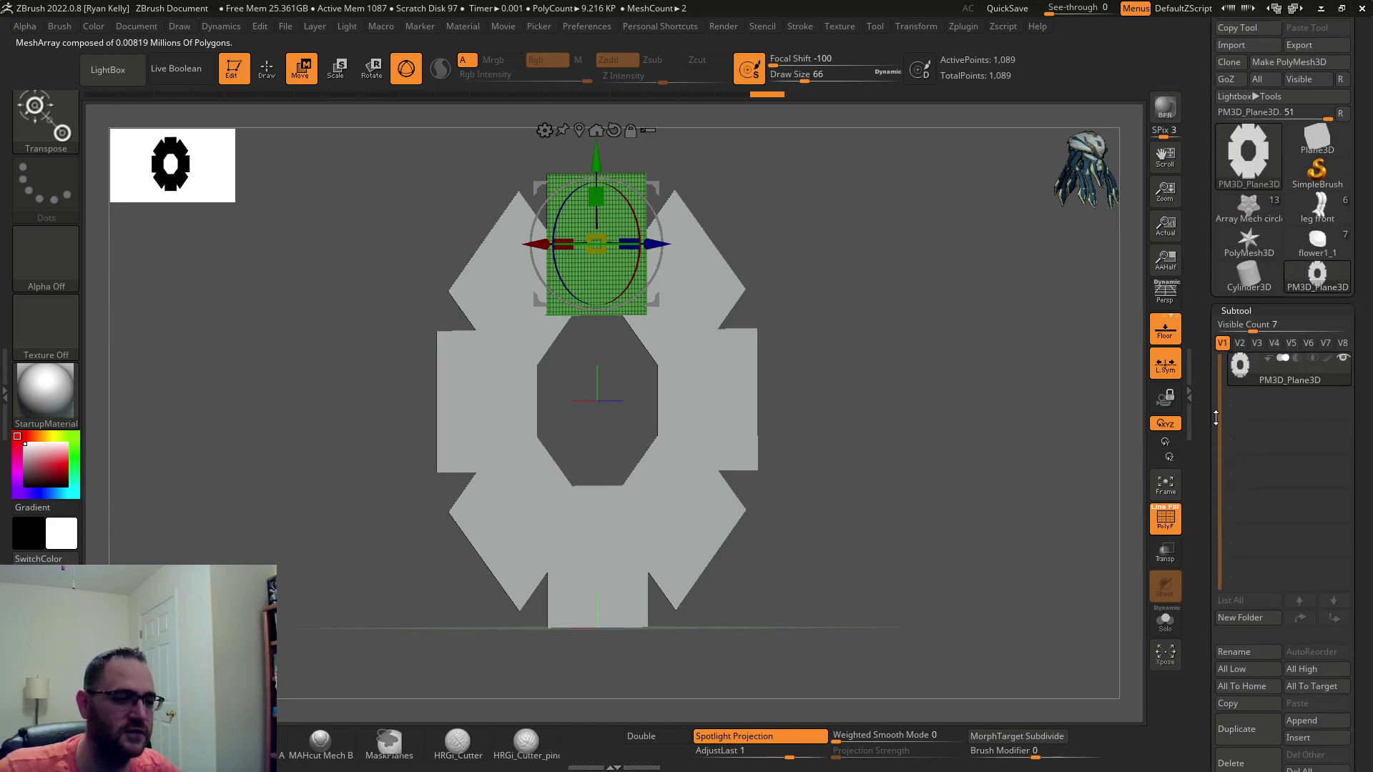
pyautogui.moveTo(1255, 218)
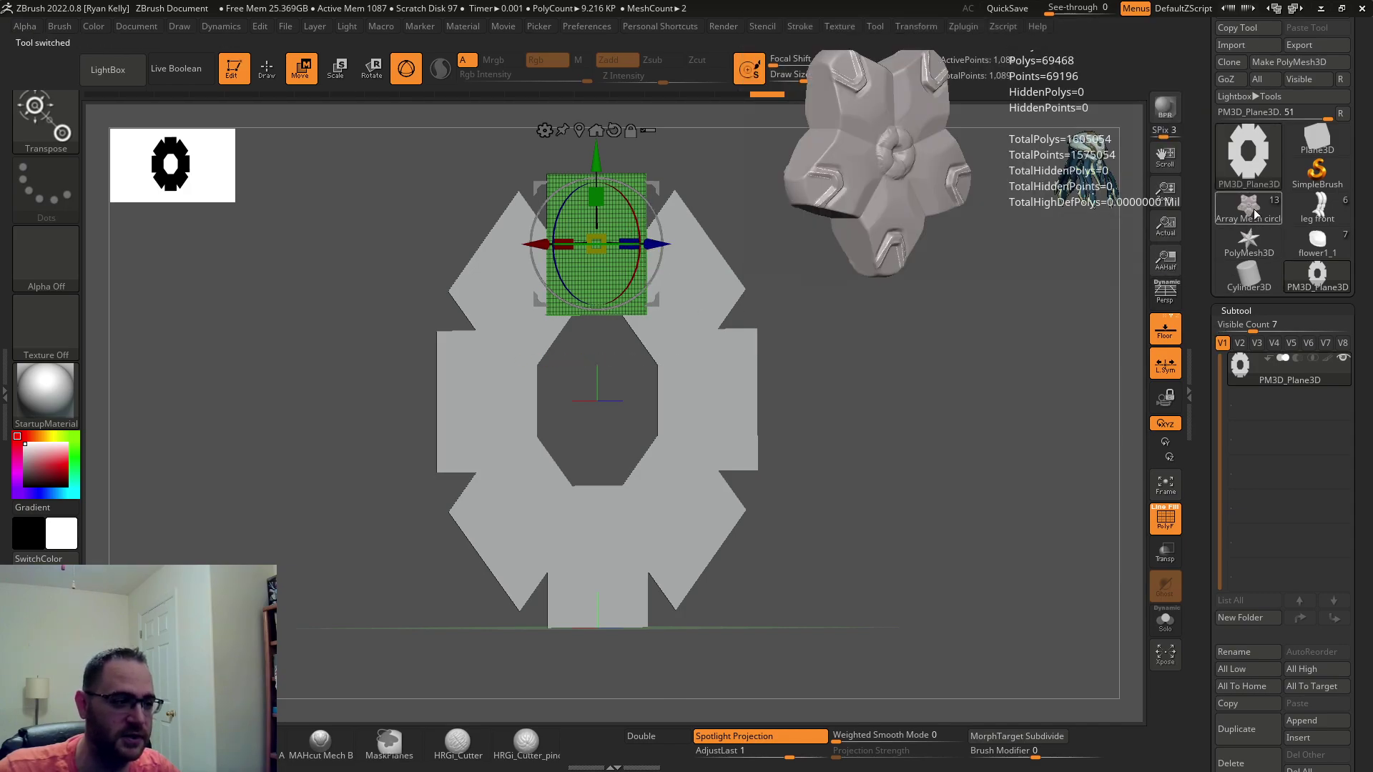
pyautogui.click(1248, 207)
pyautogui.moveTo(987, 257); pyautogui.dragTo(994, 309)
pyautogui.moveTo(894, 315); pyautogui.dragTo(754, 355)
pyautogui.keyDown('alt'); pyautogui.click(654, 385); pyautogui.keyUp('alt')
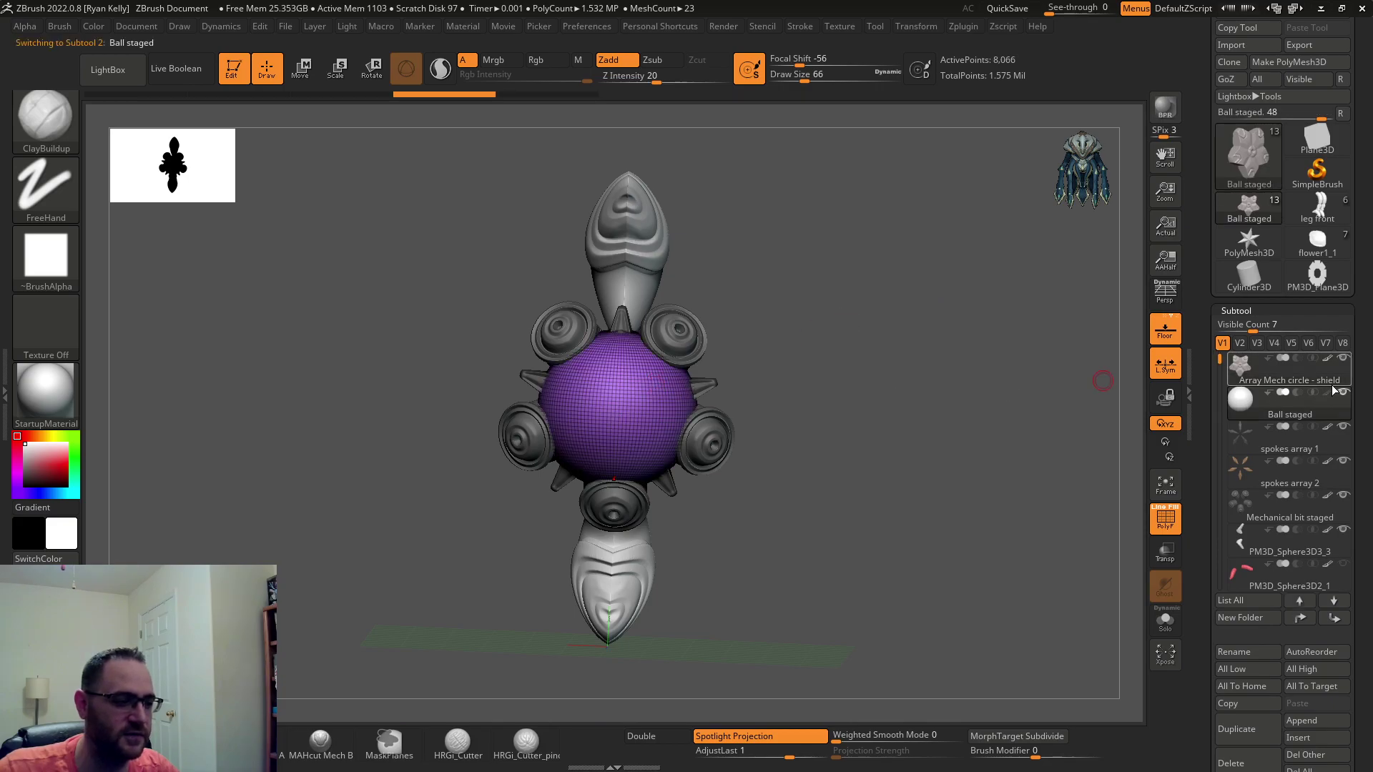
pyautogui.click(1241, 369)
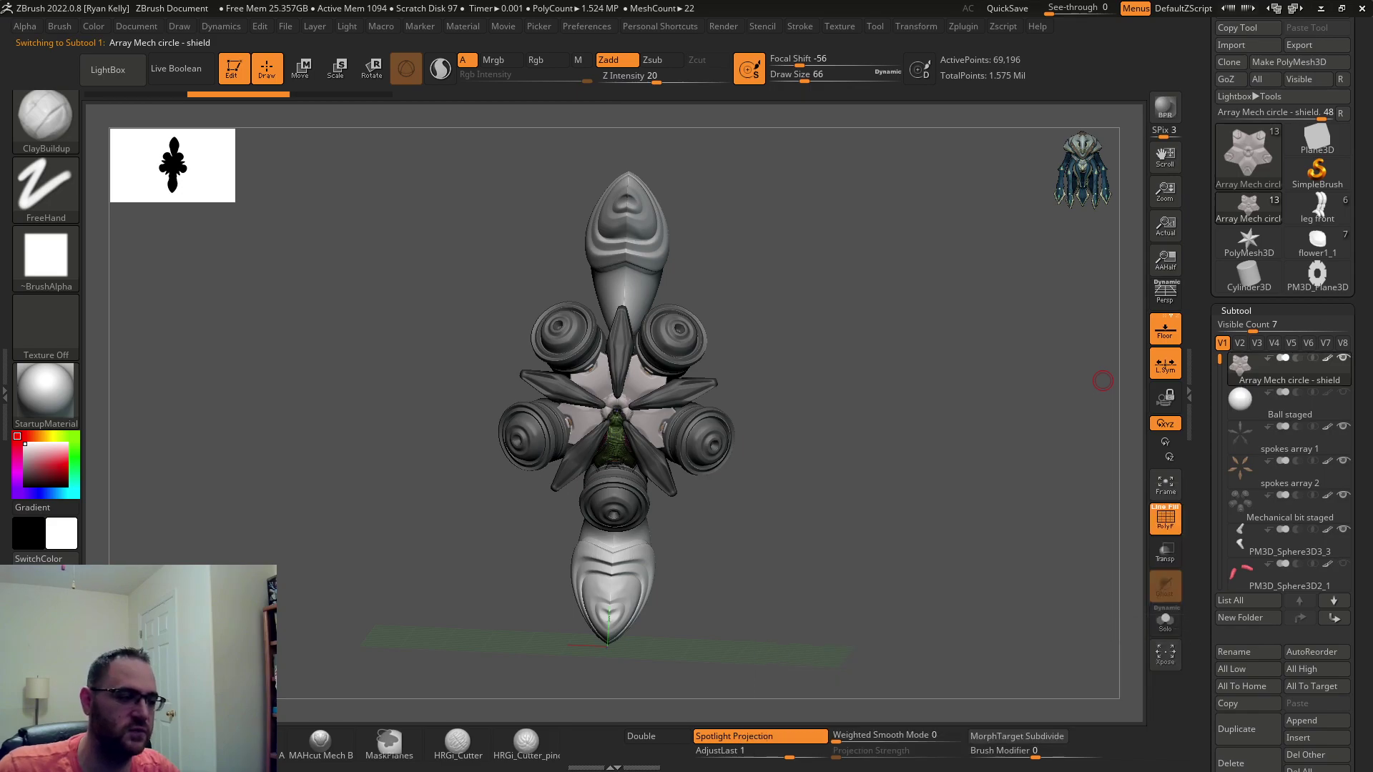
# Switch to the leg front tool and examine the droid's legs and body from the front.
pyautogui.click(1320, 208)
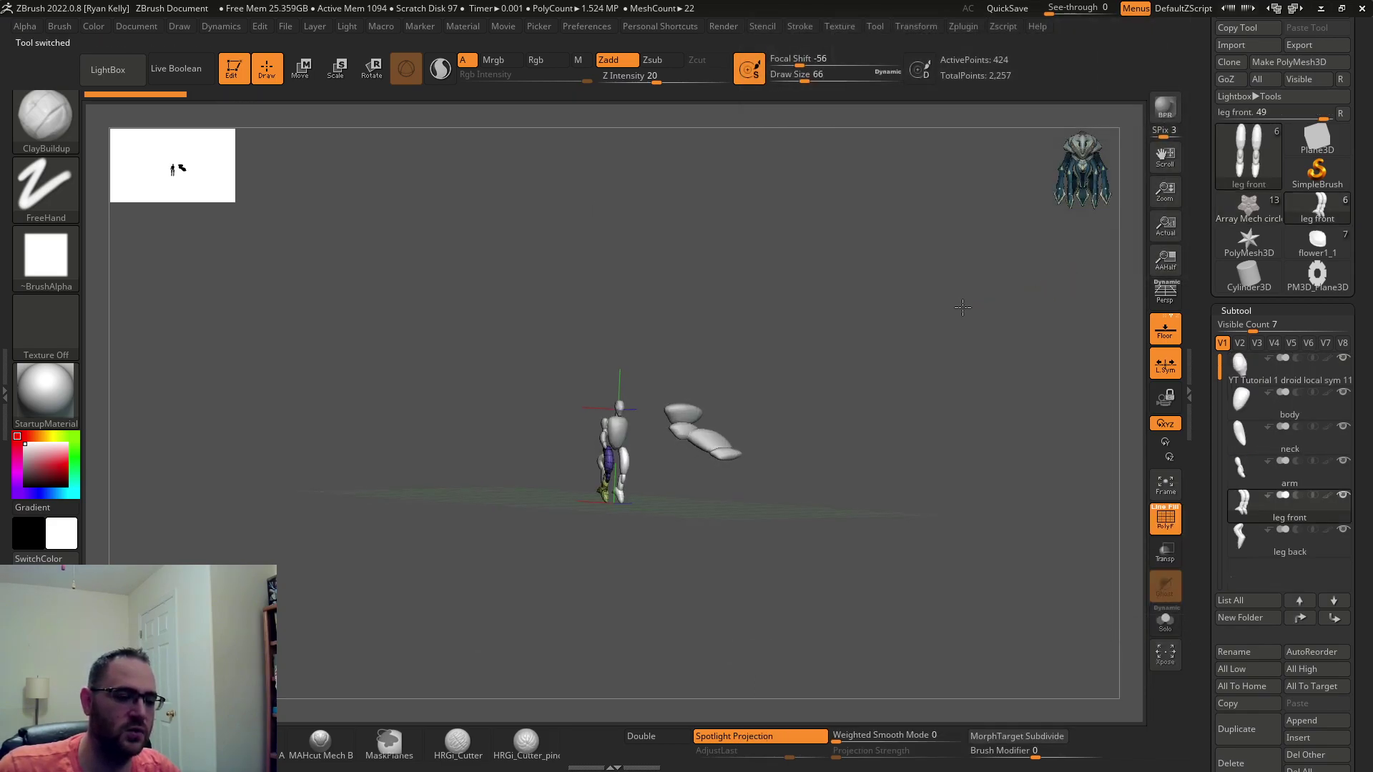
pyautogui.keyDown('ctrl'); pyautogui.moveTo(963, 292); pyautogui.dragTo(1015, 490, button='right'); pyautogui.keyUp('ctrl')
pyautogui.keyDown('ctrl'); pyautogui.moveTo(978, 325); pyautogui.dragTo(830, 350, button='right'); pyautogui.keyUp('ctrl')
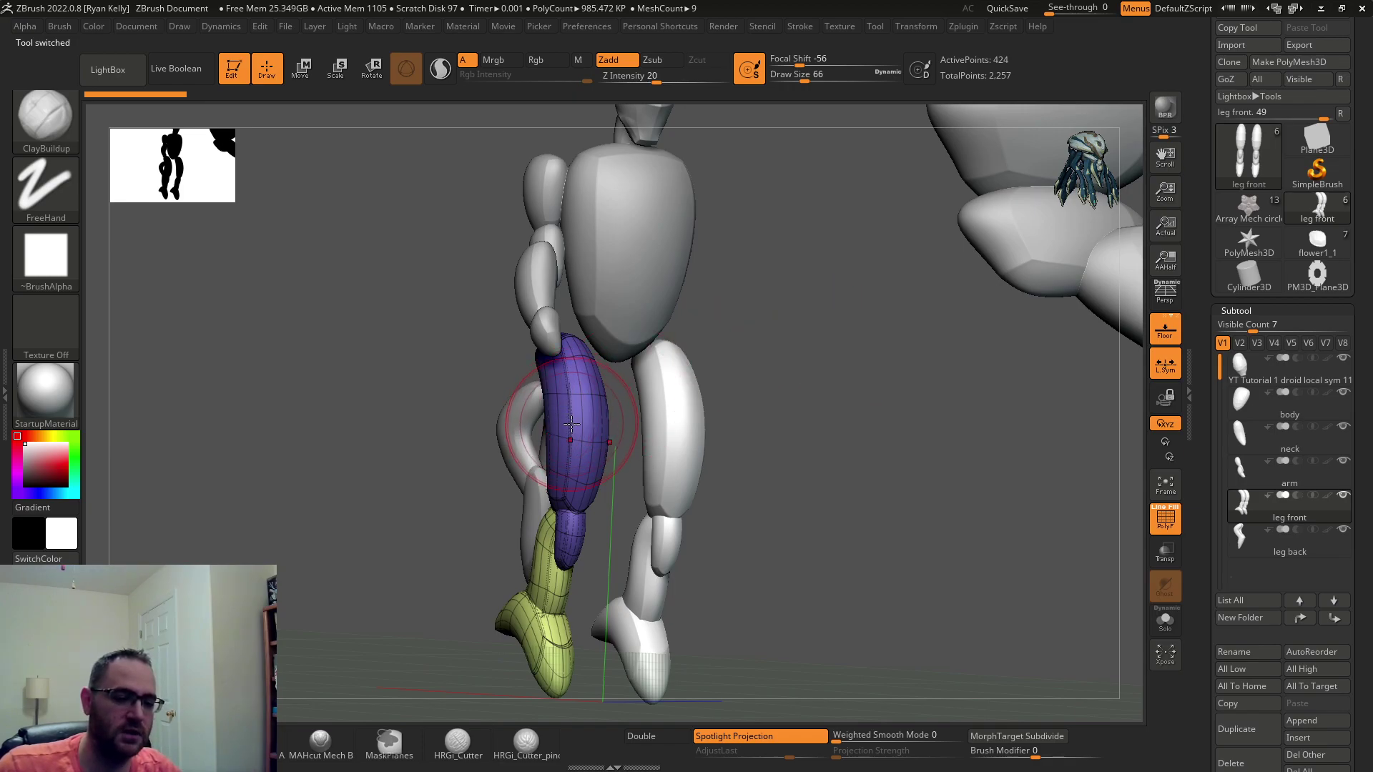
pyautogui.moveTo(870, 383); pyautogui.dragTo(829, 380, button='right')
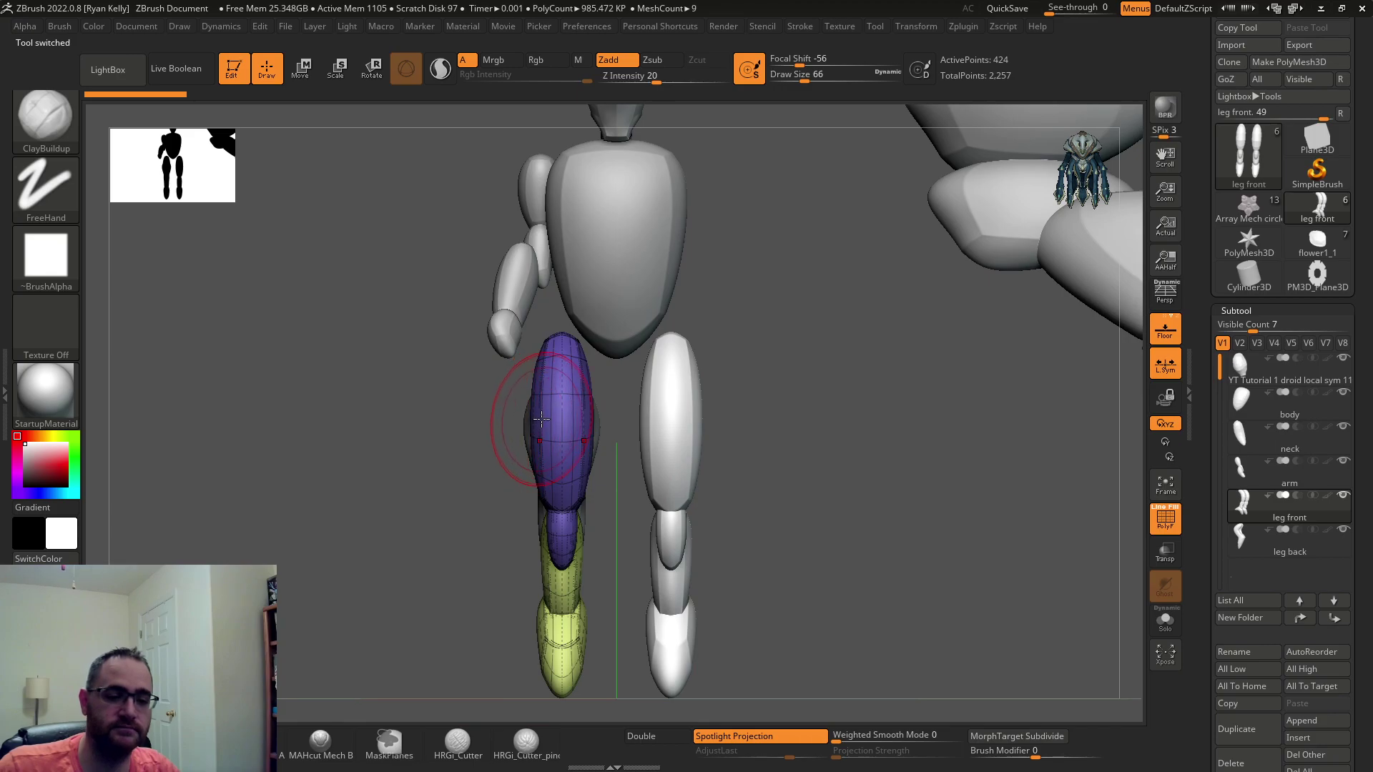
pyautogui.scroll(-6, 913, 393)
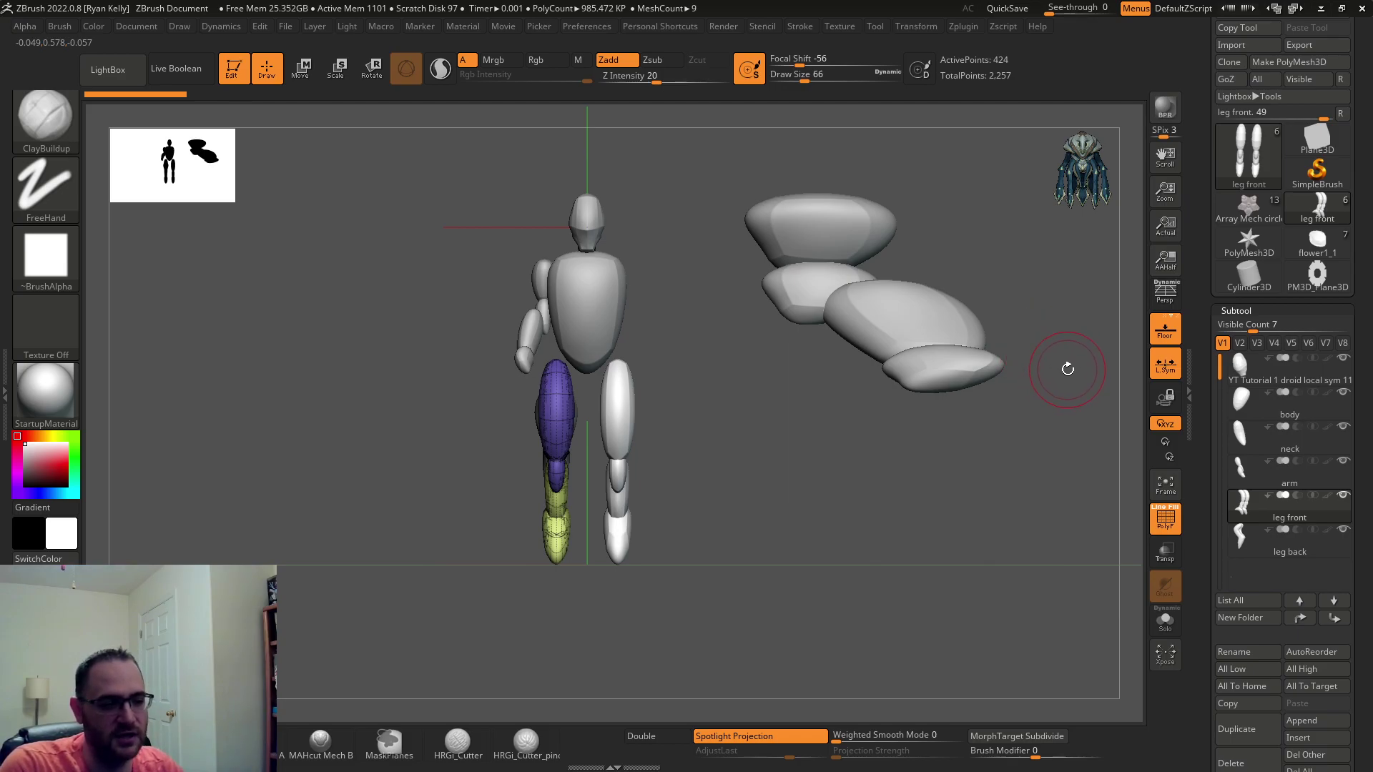
# Switch back to the PM3D_Plane3D tool, review its array ring and settings, and go to its subtool list.
pyautogui.click(1316, 274)
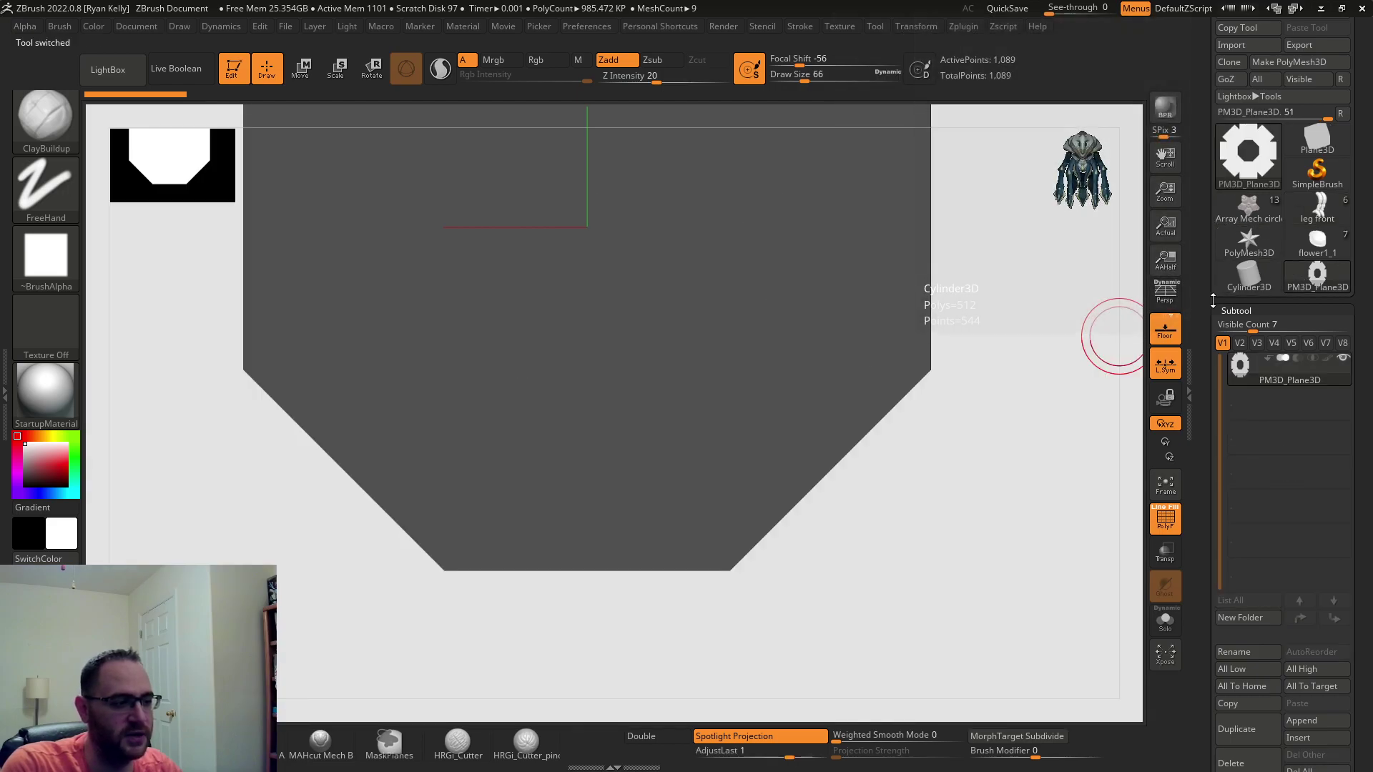
pyautogui.scroll(-10, 1280, 243)
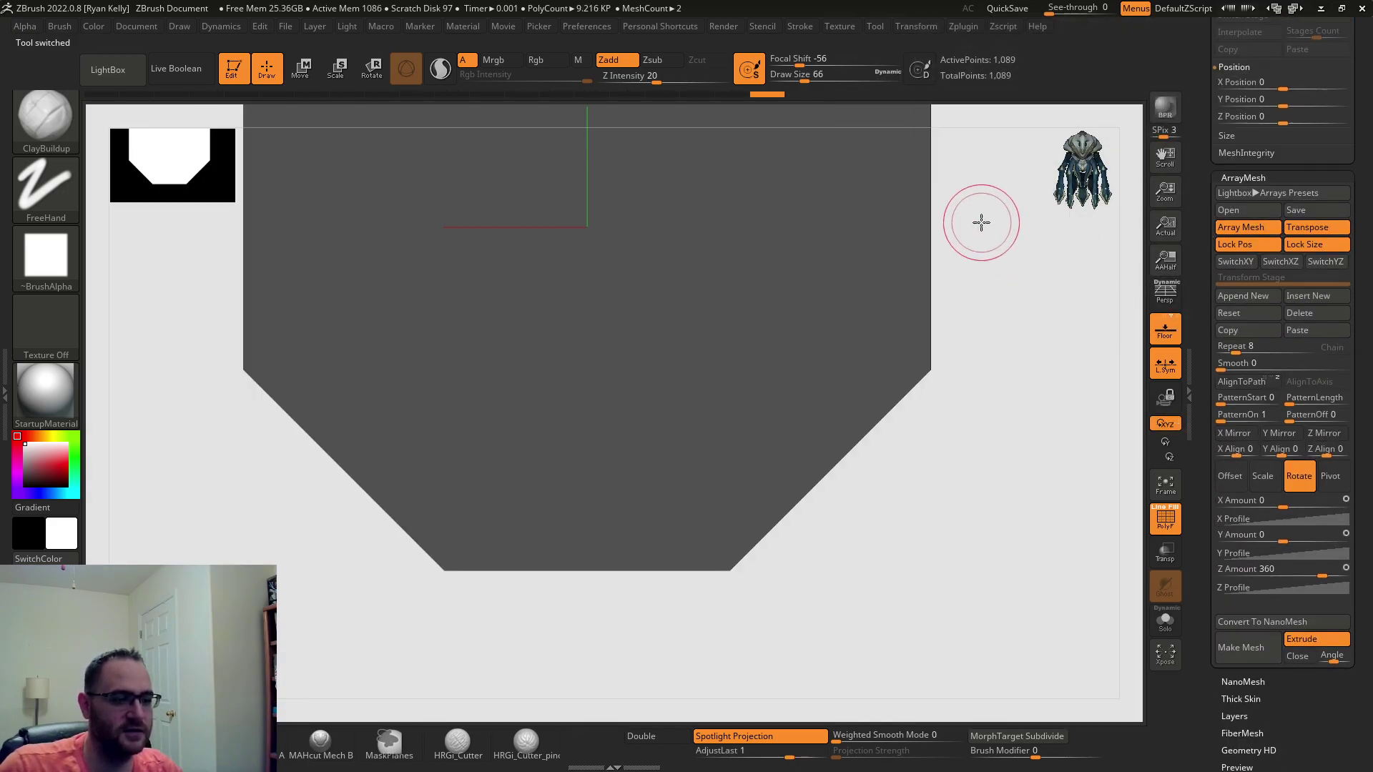
pyautogui.keyDown('alt'); pyautogui.moveTo(981, 221); pyautogui.dragTo(771, 116, button='right'); pyautogui.keyUp('alt')
pyautogui.keyDown('alt'); pyautogui.moveTo(978, 246); pyautogui.dragTo(997, 633, button='right'); pyautogui.keyUp('alt')
pyautogui.click(1191, 156)
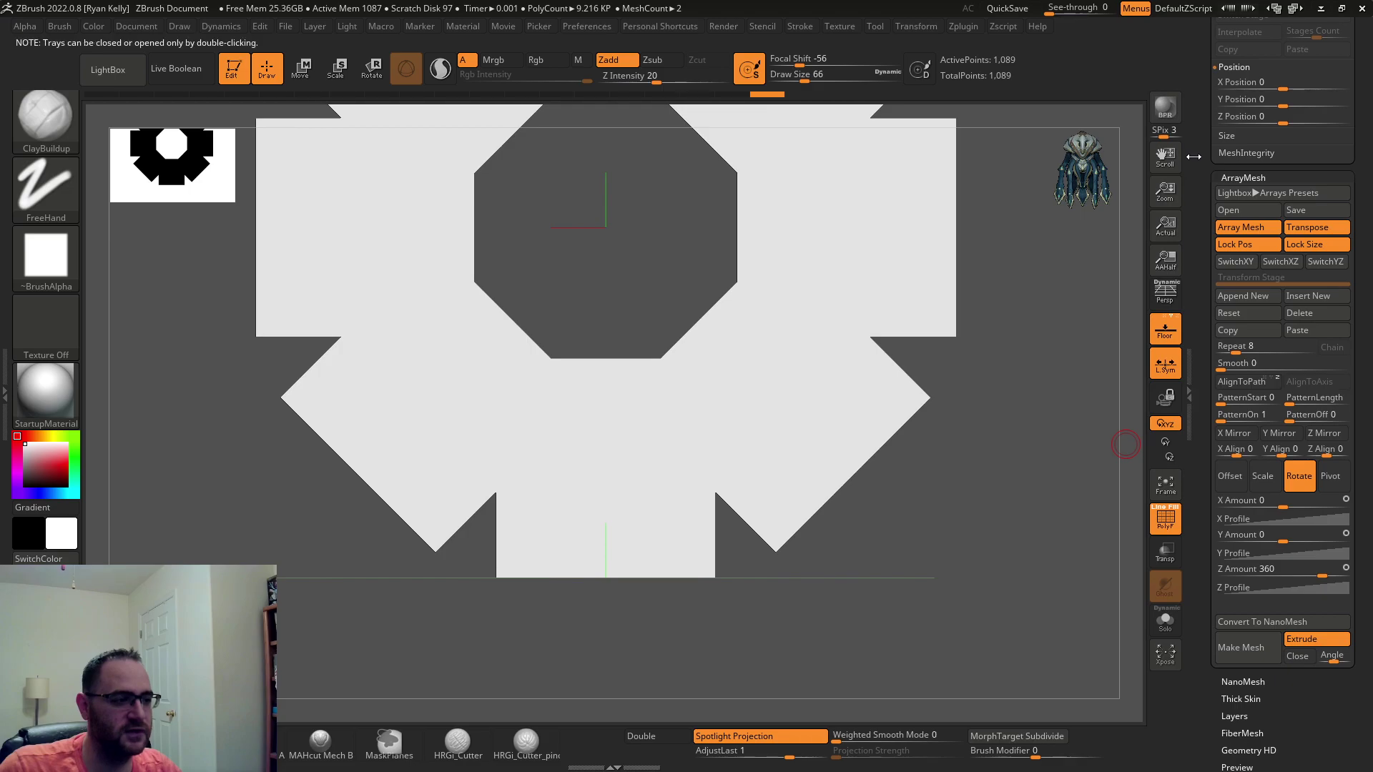
pyautogui.moveTo(1196, 157); pyautogui.dragTo(1206, 440)
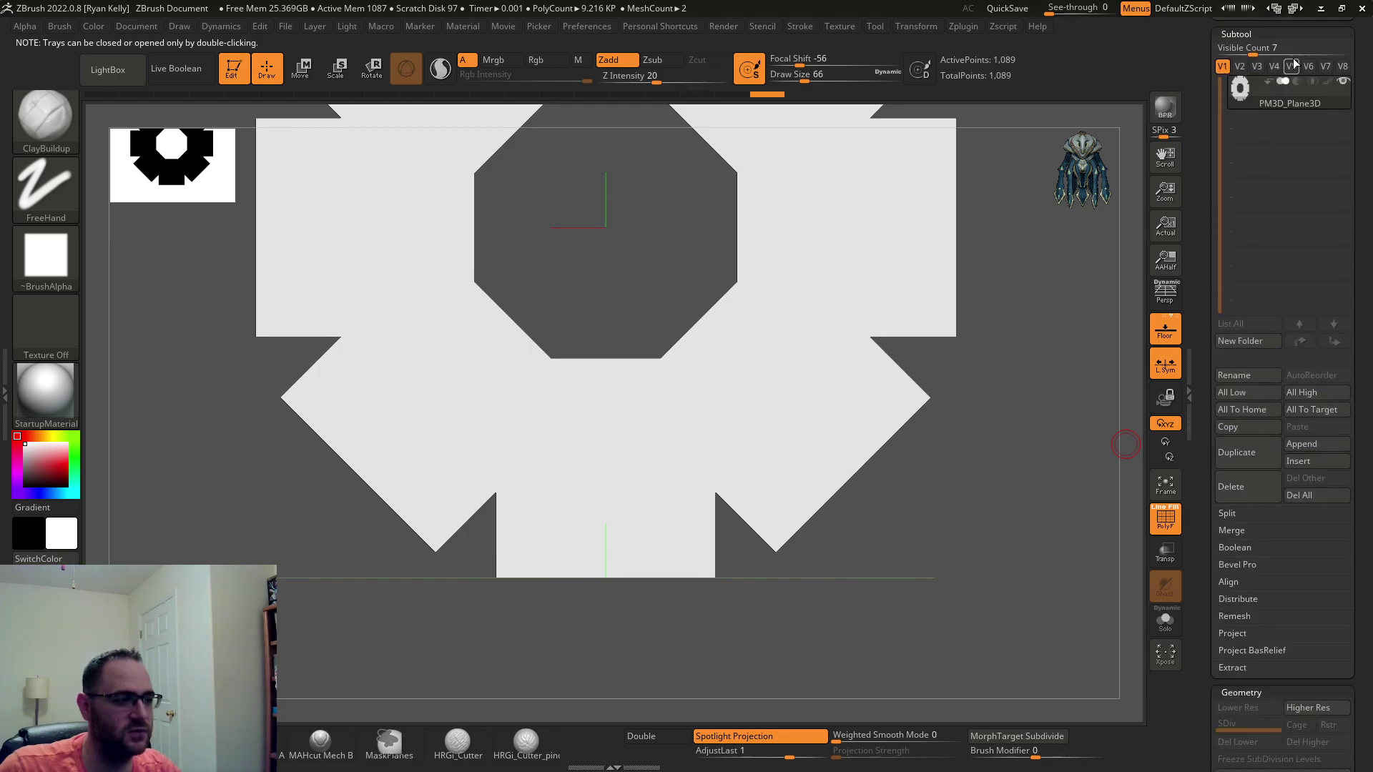
# Switch to the PolyMesh3D star tool and turn on Array Mesh with Lock Pos and Lock Size enabled.
pyautogui.scroll(6, 1280, 143)
pyautogui.click(1258, 192)
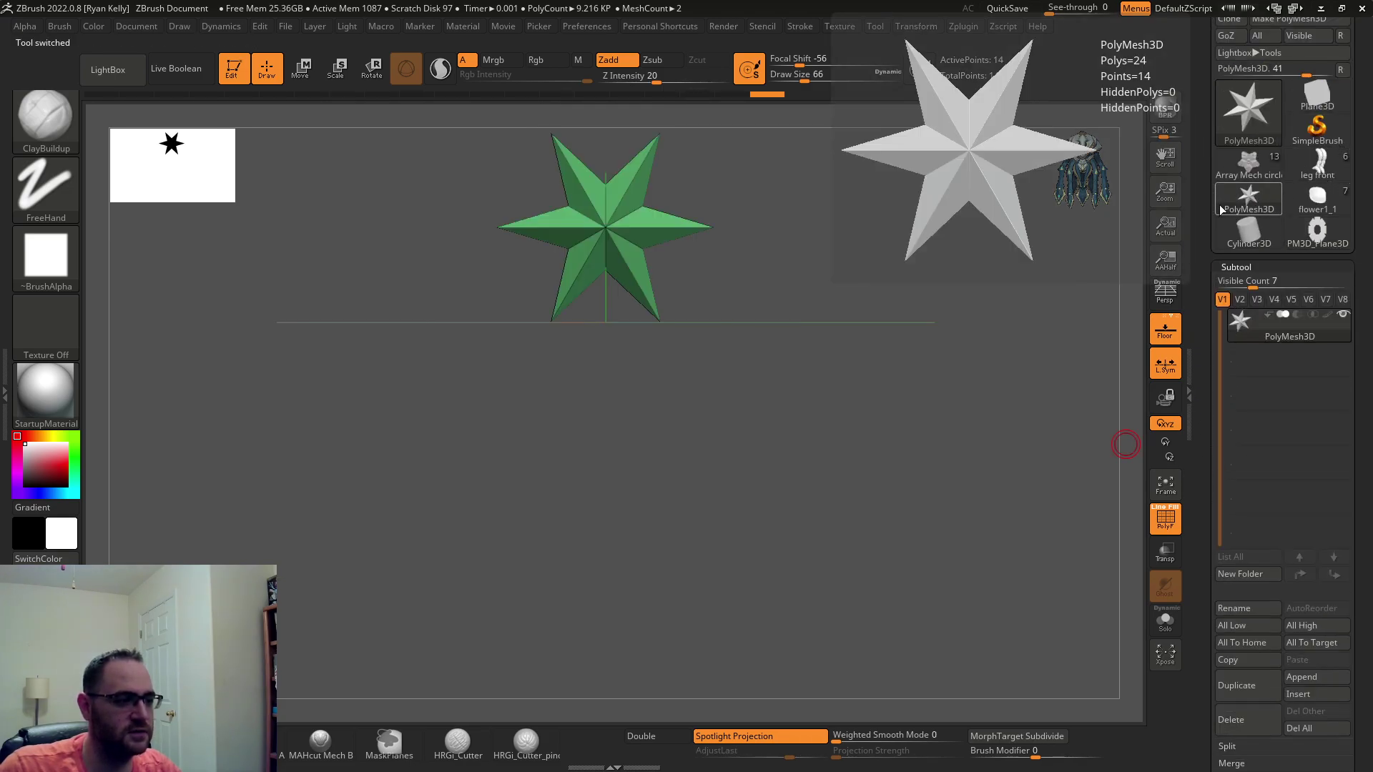
pyautogui.keyDown('alt'); pyautogui.moveTo(921, 221); pyautogui.dragTo(944, 374, button='right'); pyautogui.keyUp('alt')
pyautogui.moveTo(1202, 365); pyautogui.dragTo(1195, 209)
pyautogui.scroll(-10, 1195, 209)
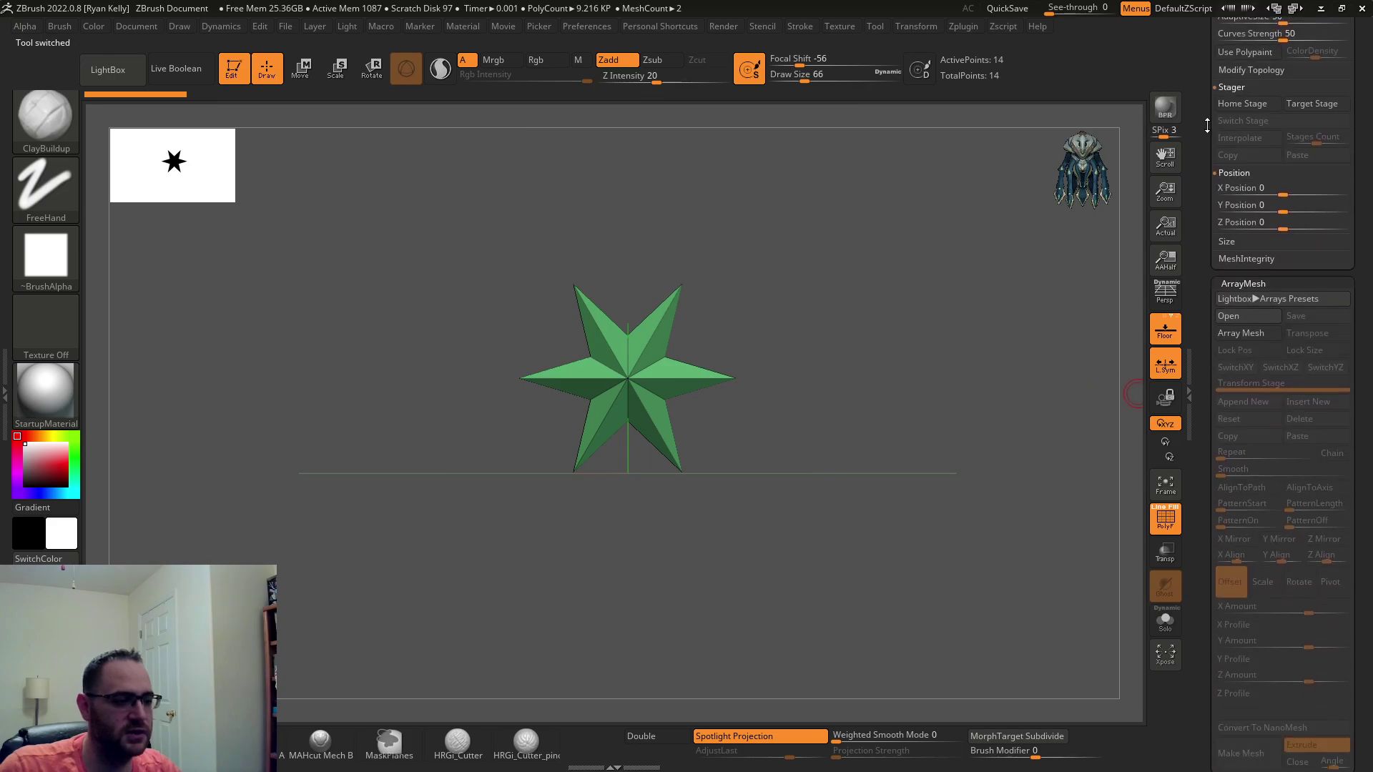
pyautogui.click(1247, 217)
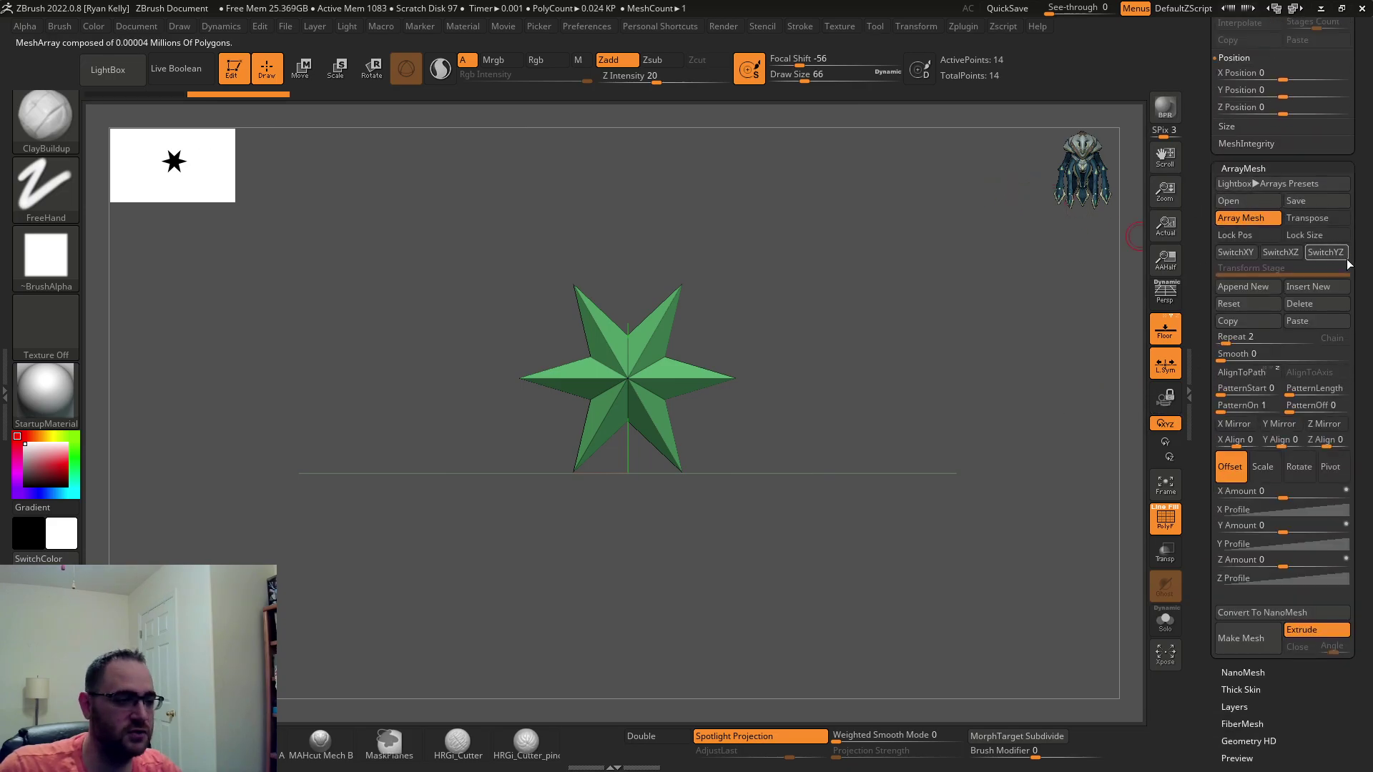
pyautogui.click(1315, 235)
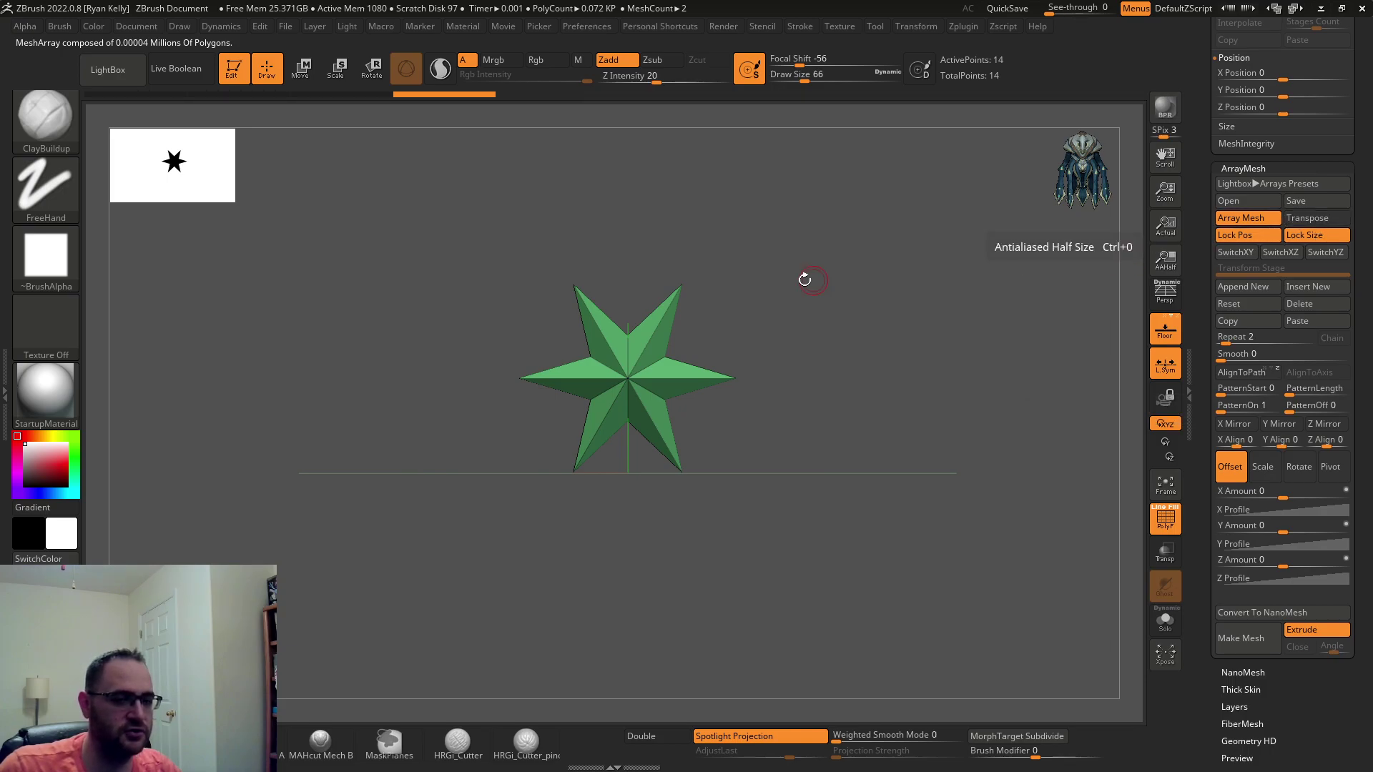
# Set the star array's Z offset amount to 100 and its Repeat count to 4.
pyautogui.moveTo(806, 279); pyautogui.dragTo(1056, 314)
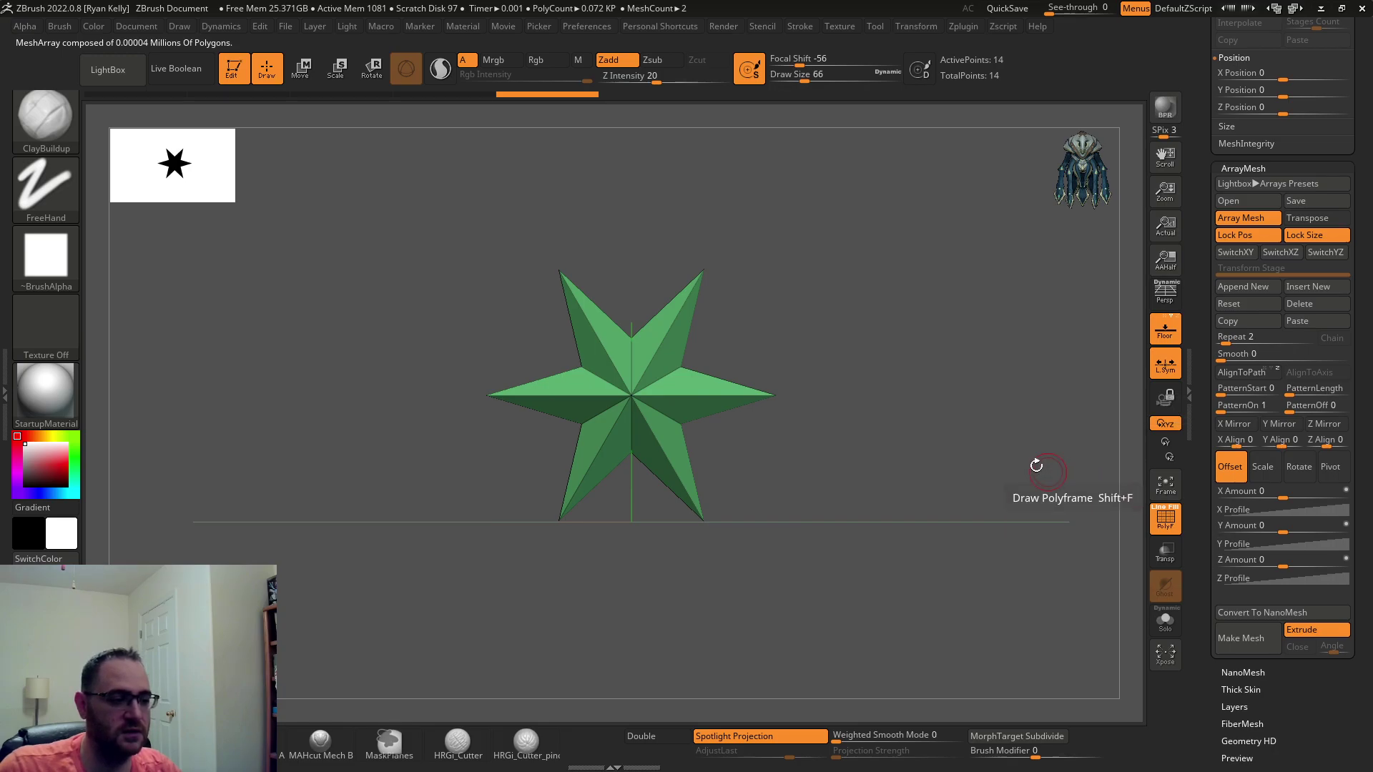
pyautogui.moveTo(1037, 465); pyautogui.dragTo(1070, 457)
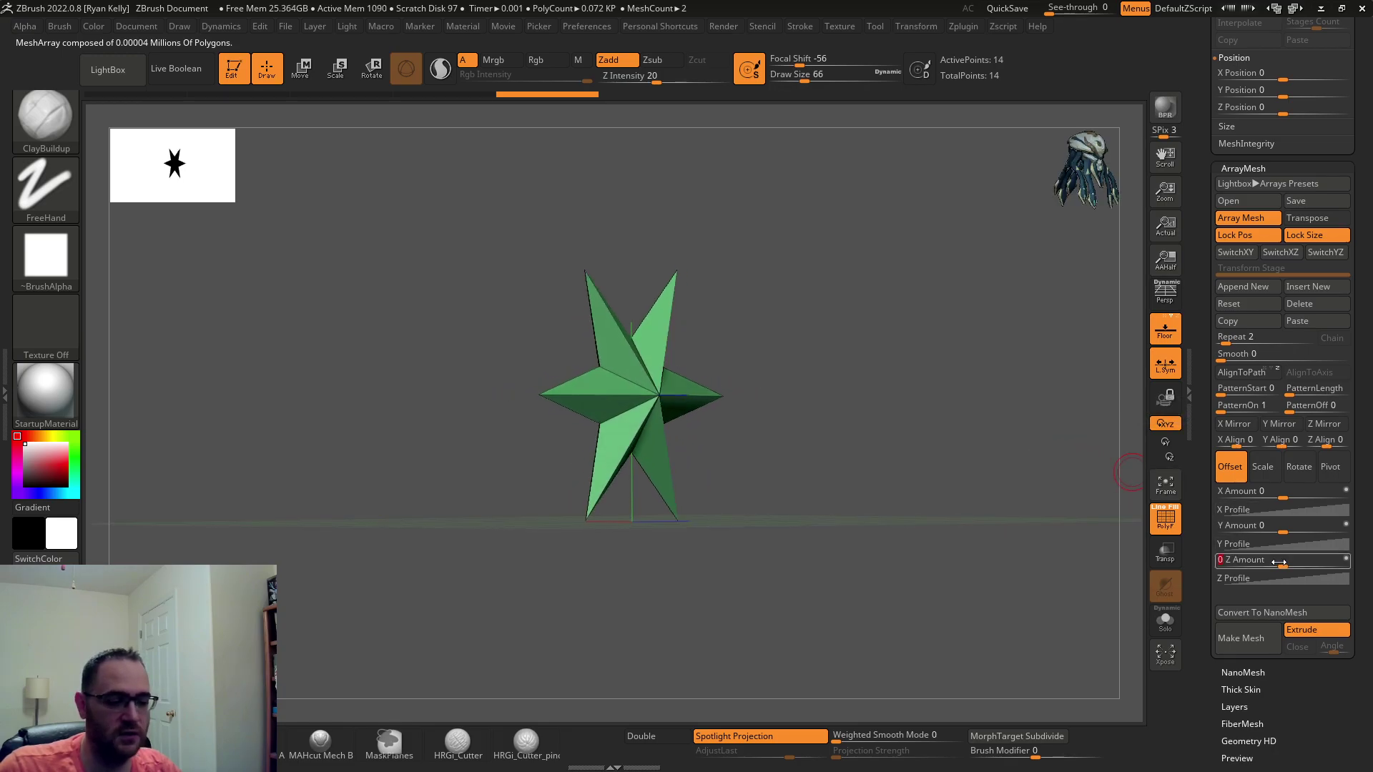
pyautogui.press('Return')
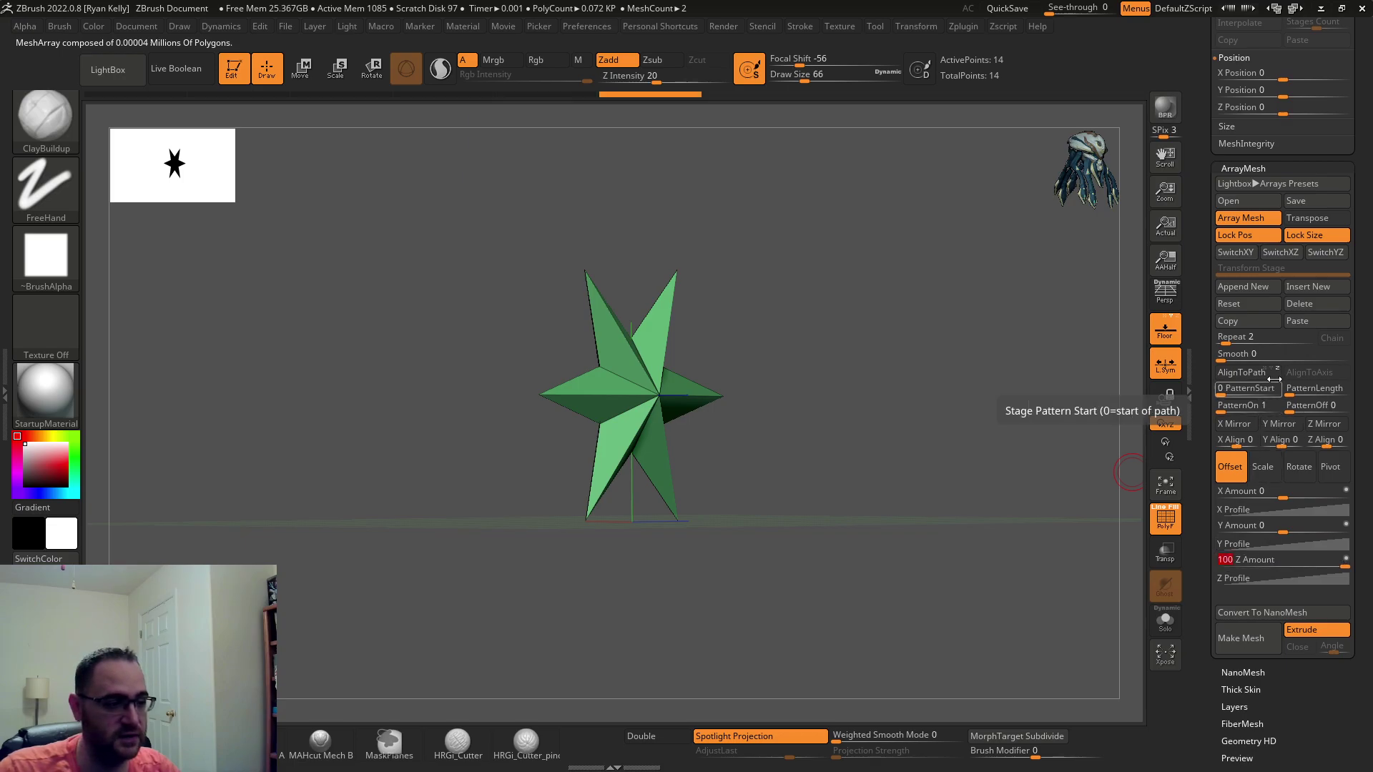
pyautogui.write('25')
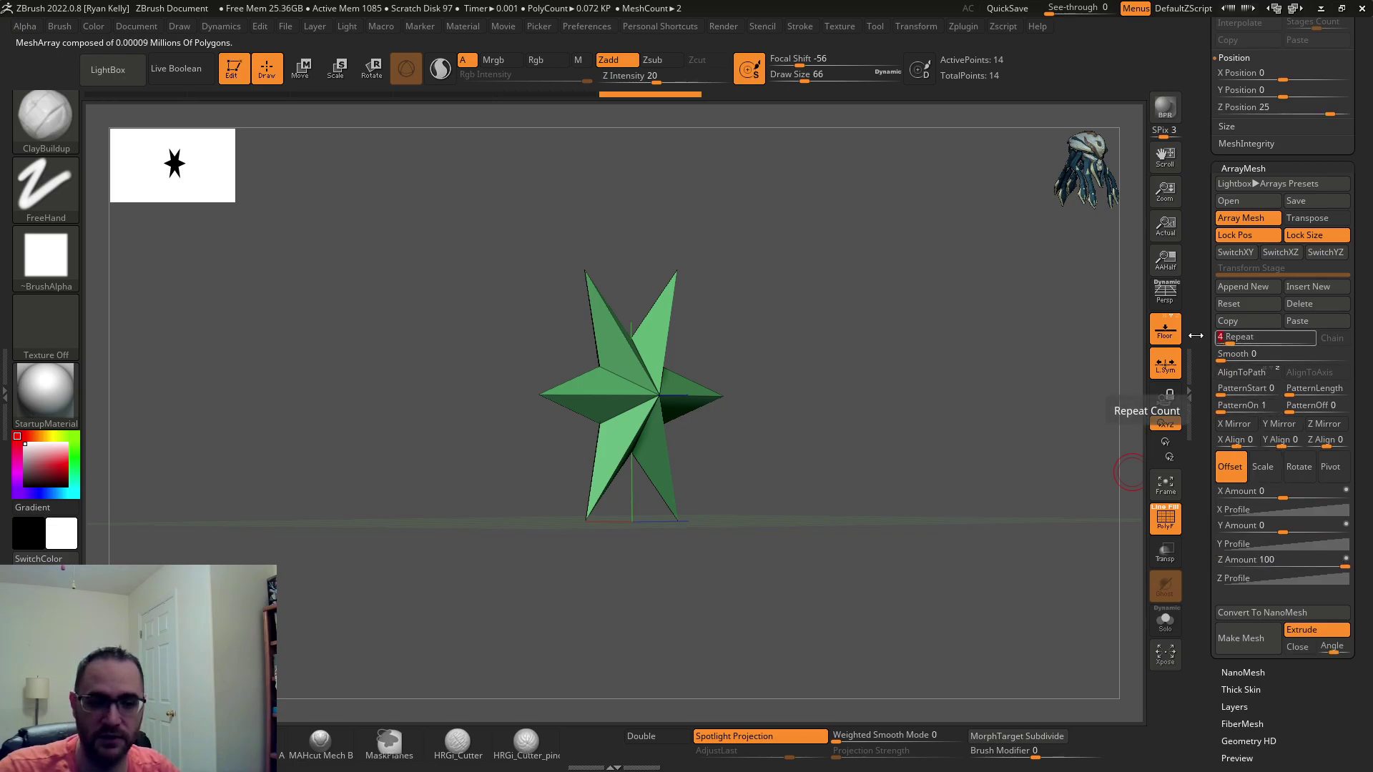
pyautogui.press('Return')
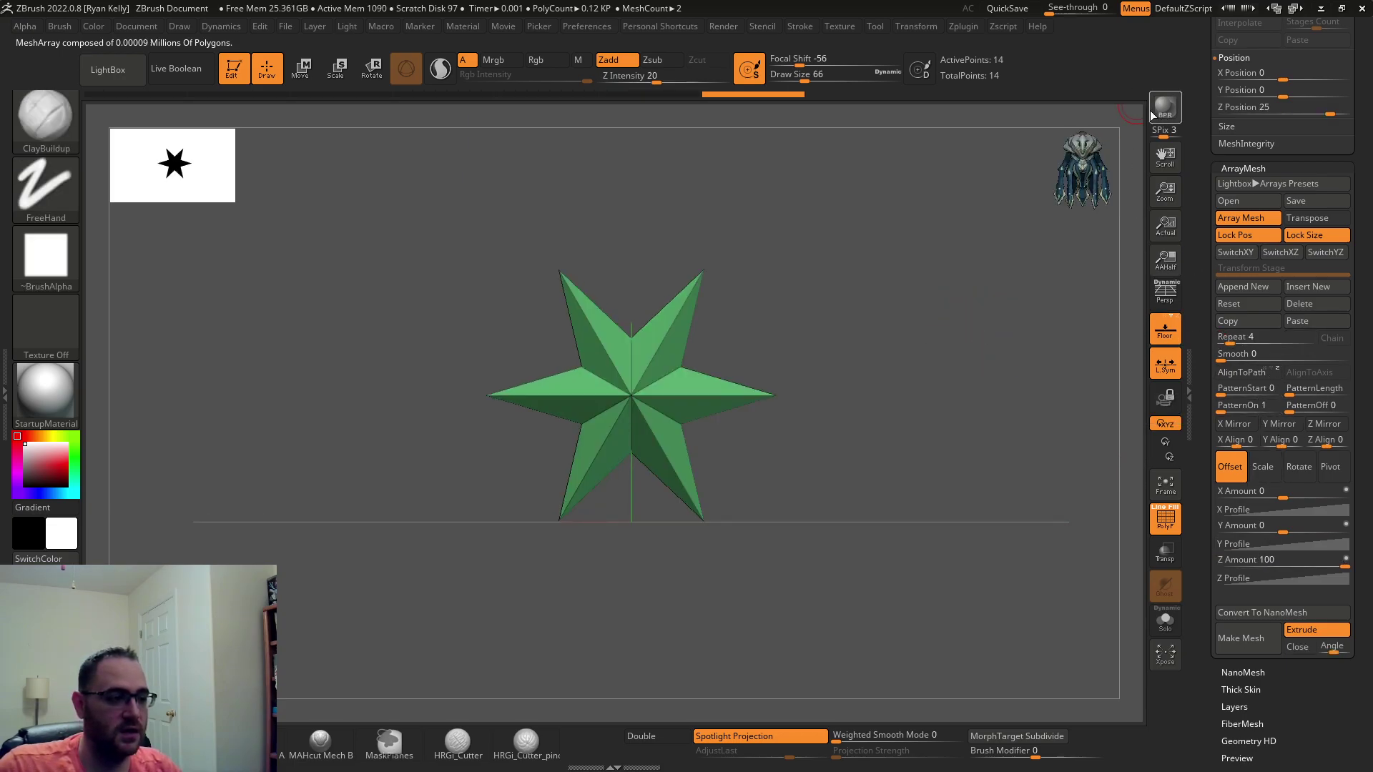
# Move the source star straight up from the array centre and reset the Z offset amount to 0.
pyautogui.press('w')
pyautogui.moveTo(631, 310); pyautogui.dragTo(630, 199)
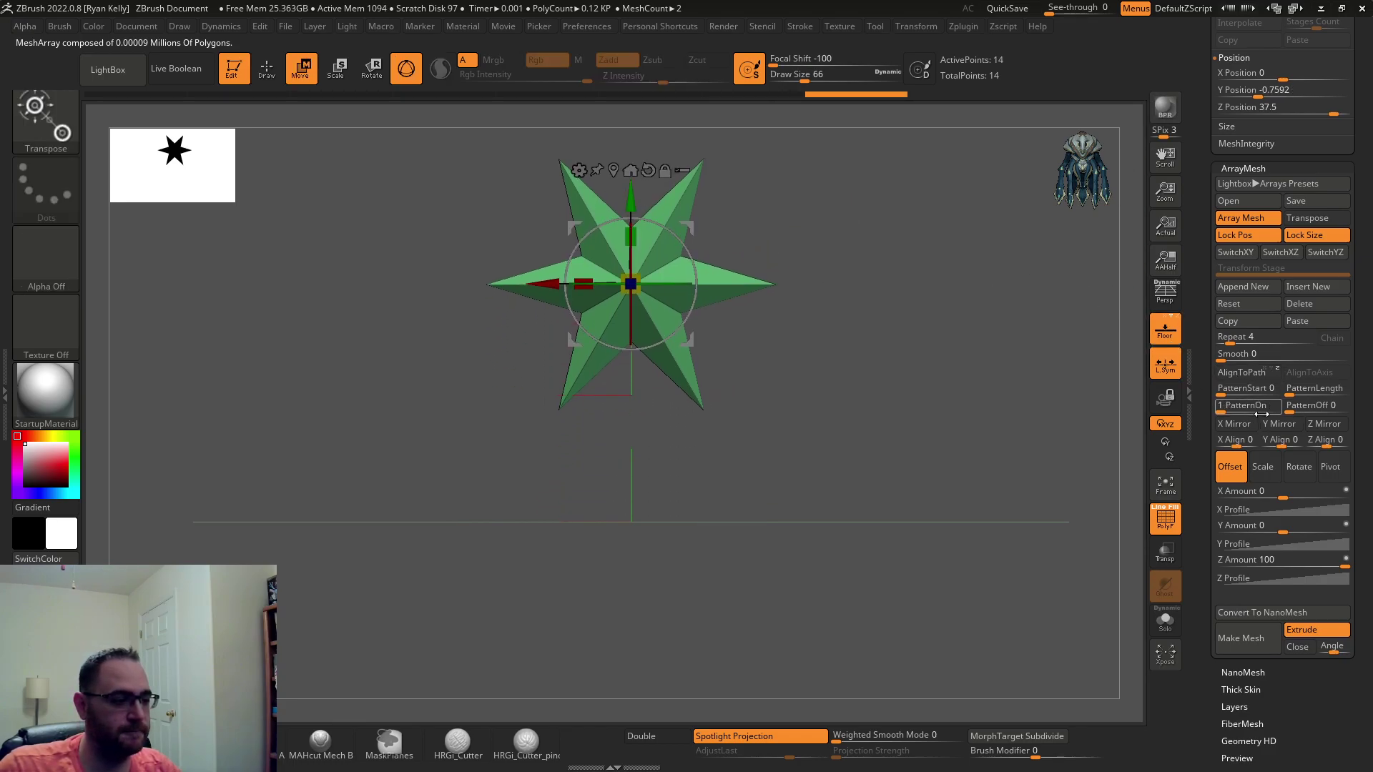
pyautogui.click(1285, 527)
pyautogui.click(1294, 562)
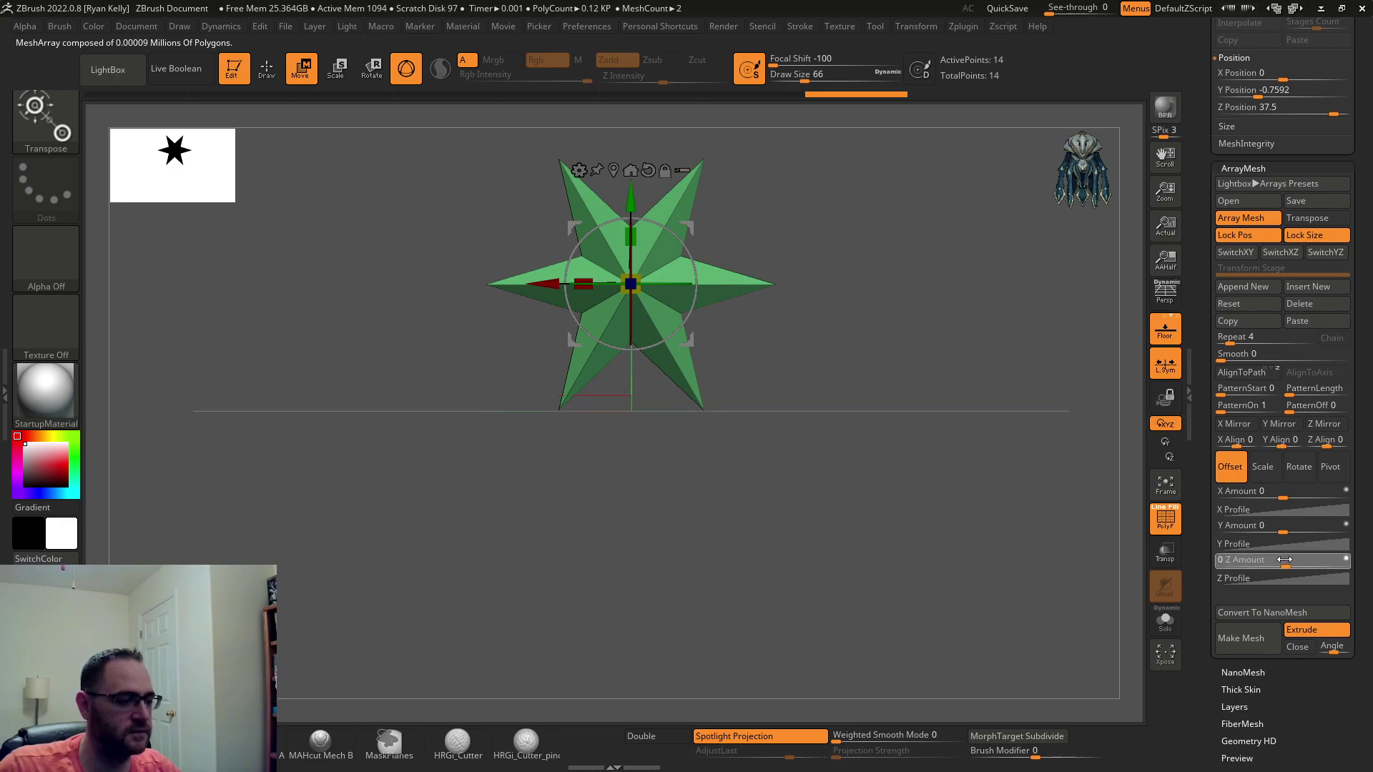
pyautogui.write('0')
pyautogui.press('Return')
# Switch the array to Rotate and set the Z amount to 360 so the stars circle the centre.
pyautogui.click(1294, 469)
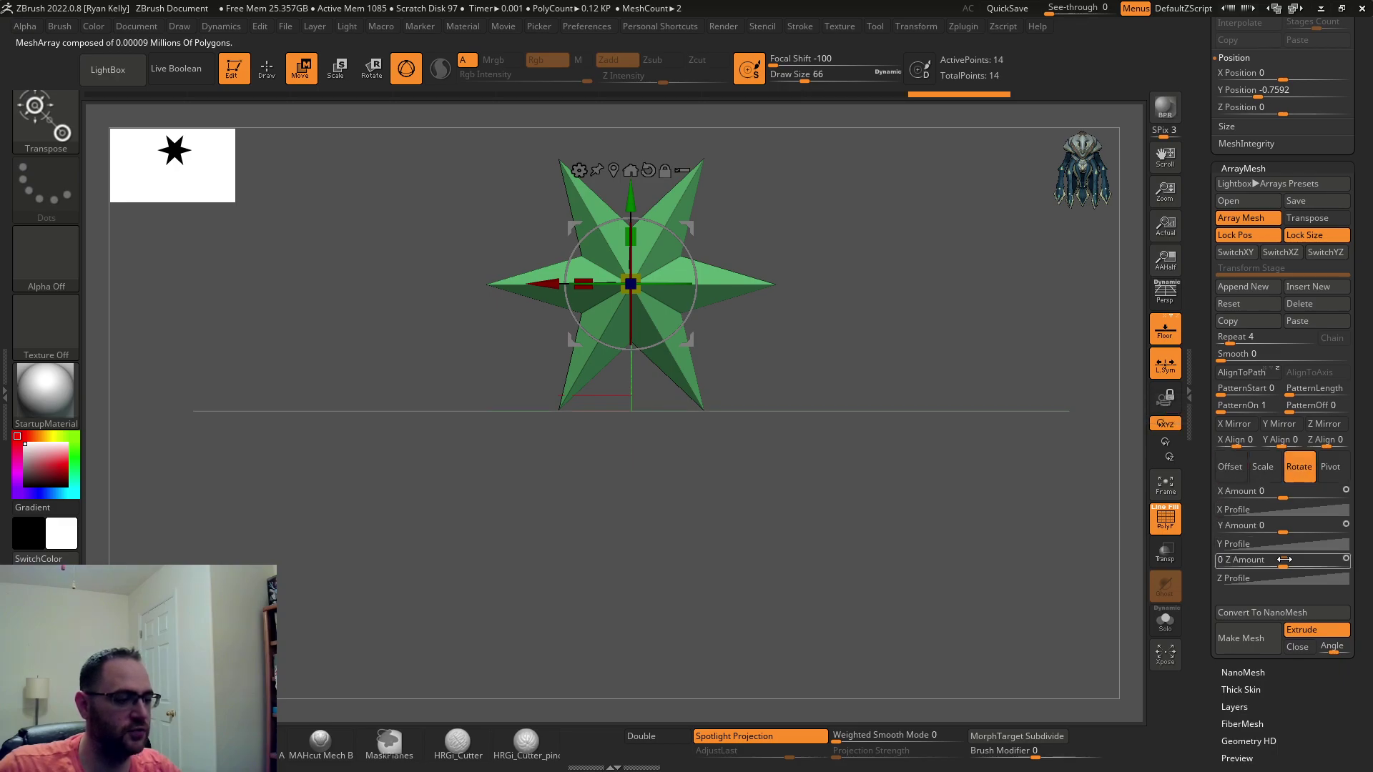
pyautogui.moveTo(1279, 562); pyautogui.dragTo(1321, 562)
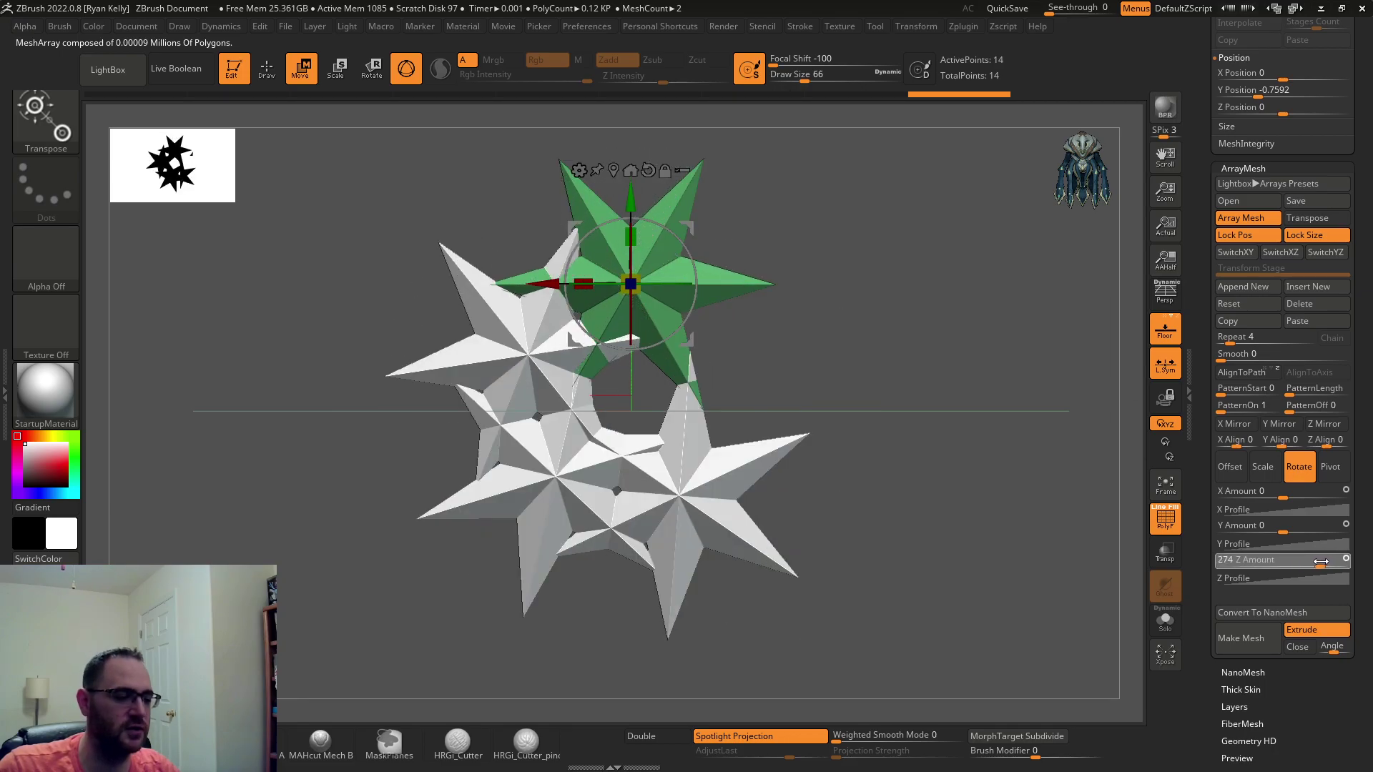
pyautogui.click(1321, 562)
pyautogui.write('36')
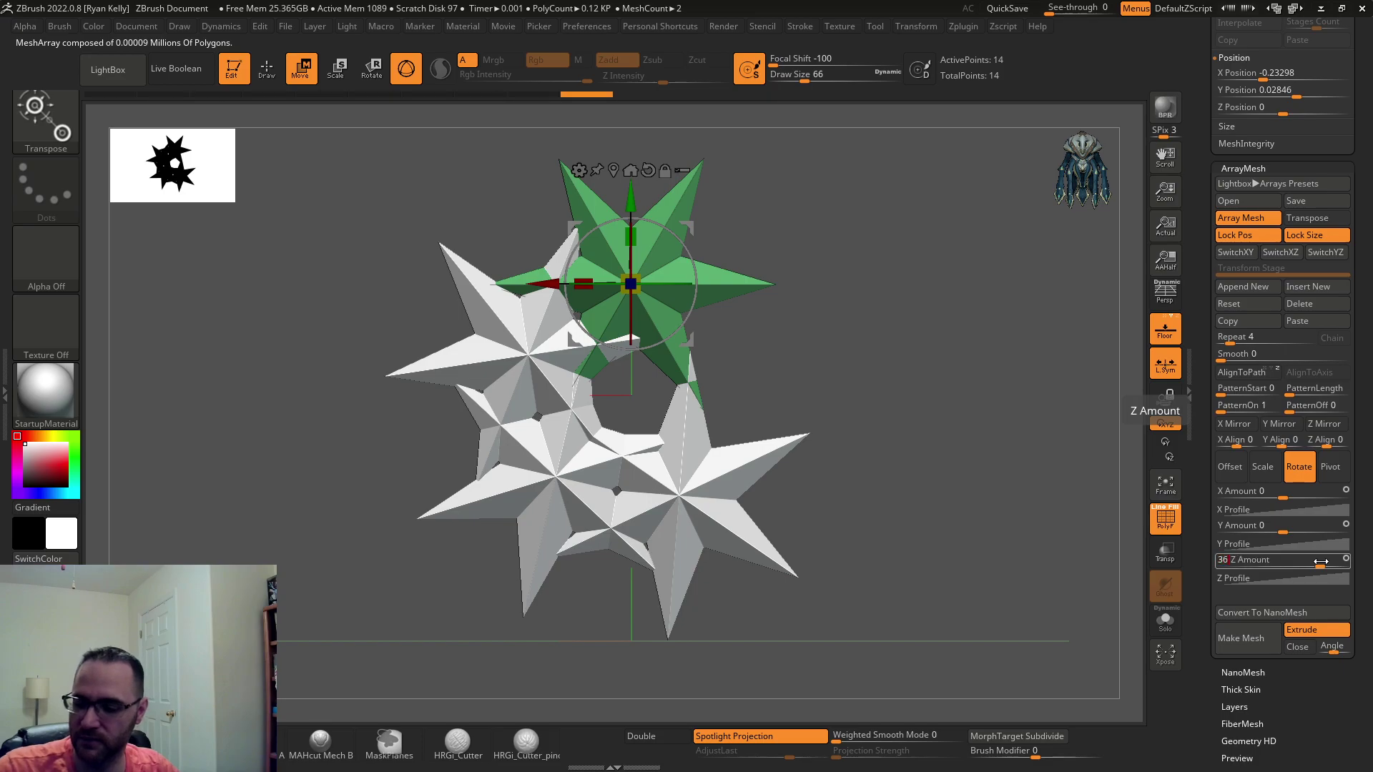
pyautogui.write('0')
pyautogui.press('Return')
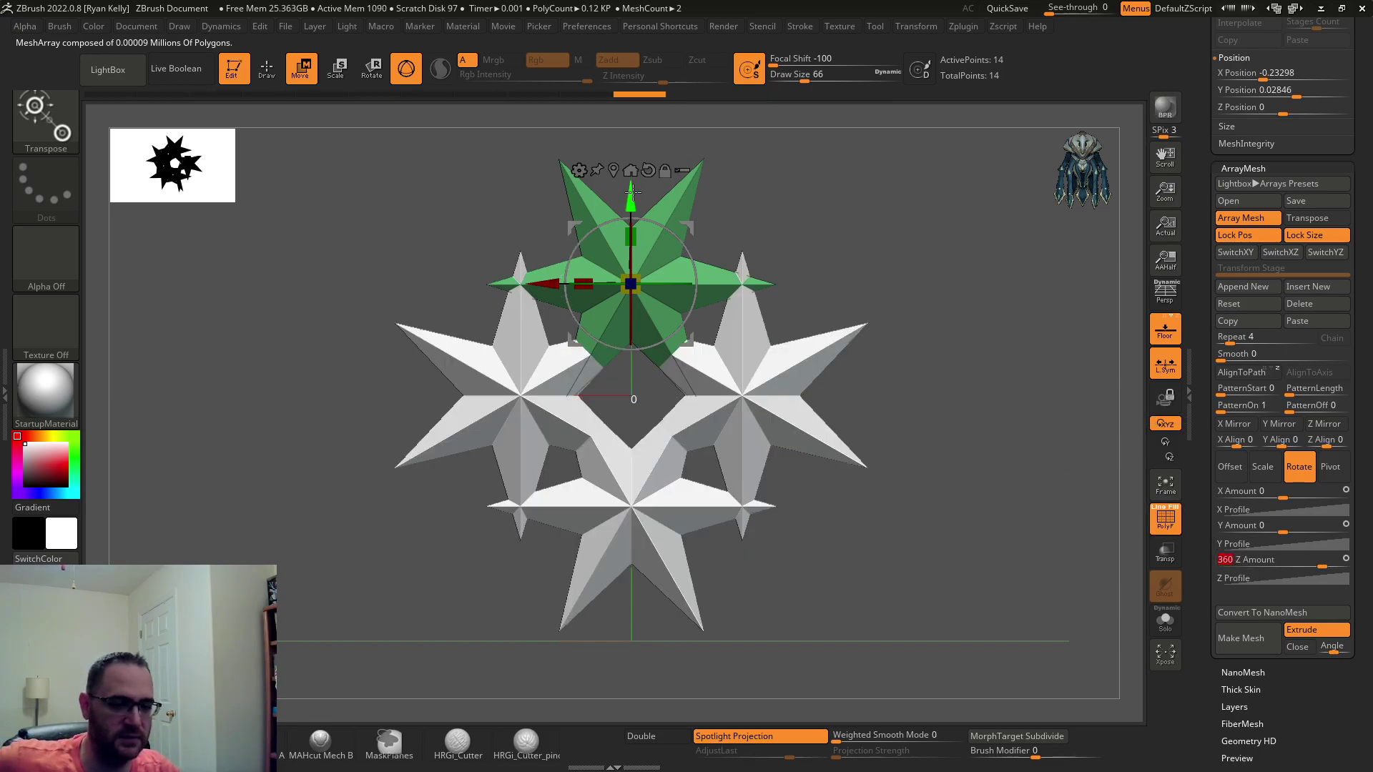
# Move the source star farther up to widen the ring and set the Repeat count to 6.
pyautogui.moveTo(632, 192); pyautogui.dragTo(632, 100)
pyautogui.click(1227, 339)
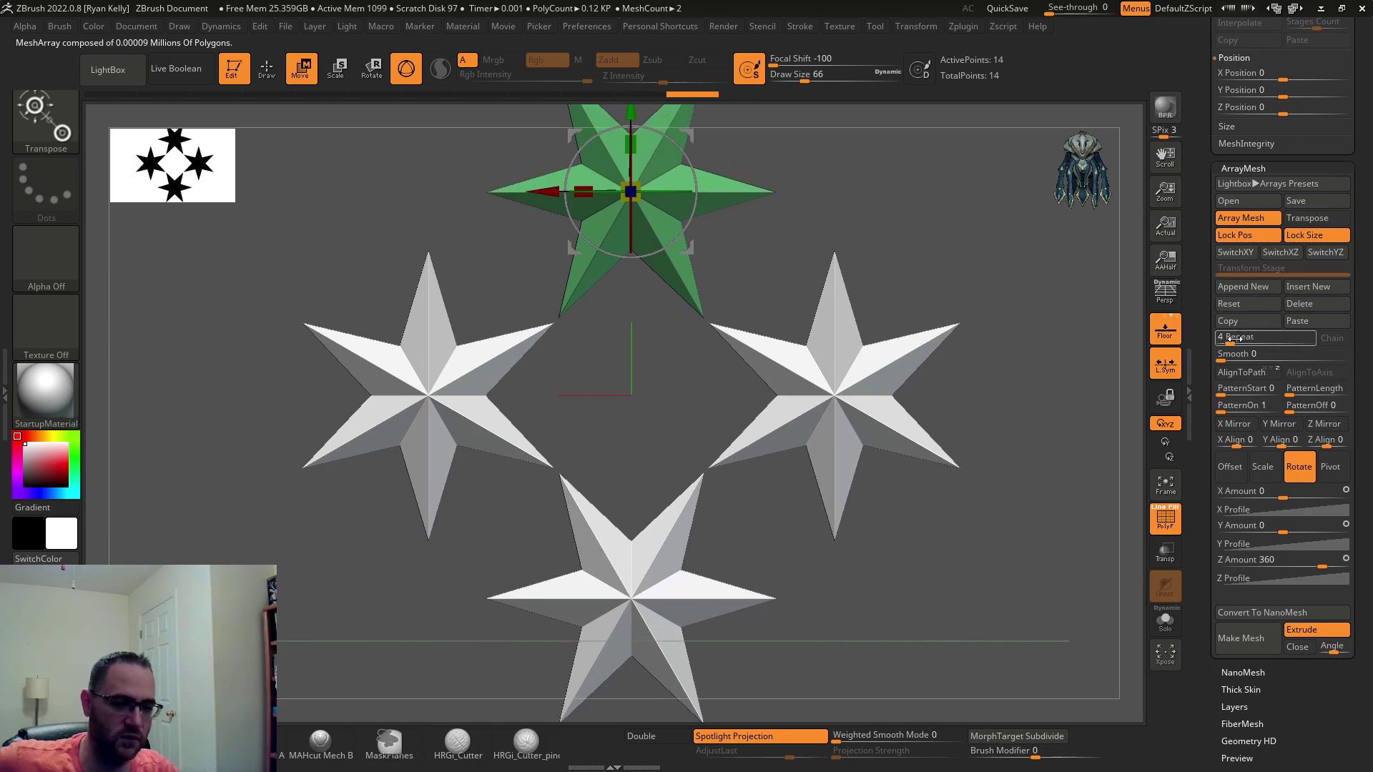
pyautogui.write('6')
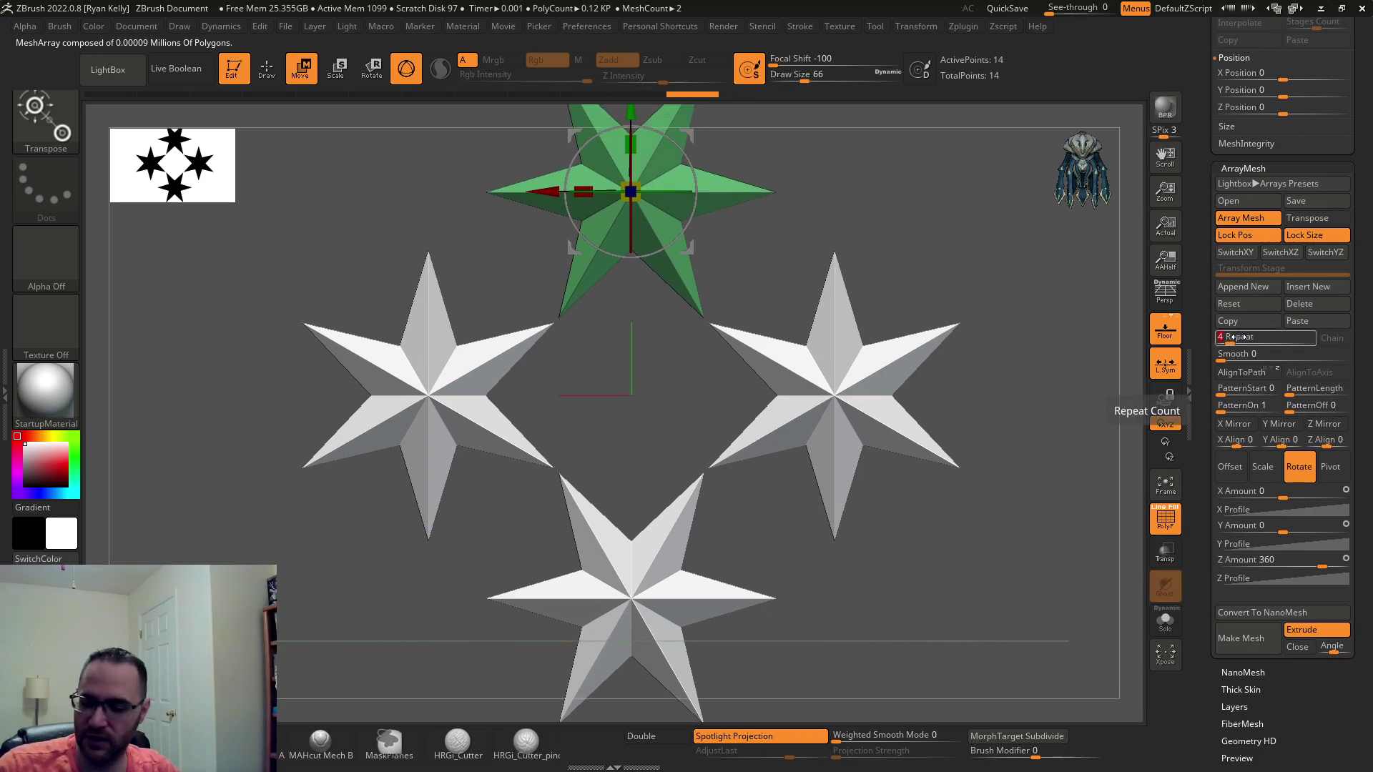
pyautogui.press('Return')
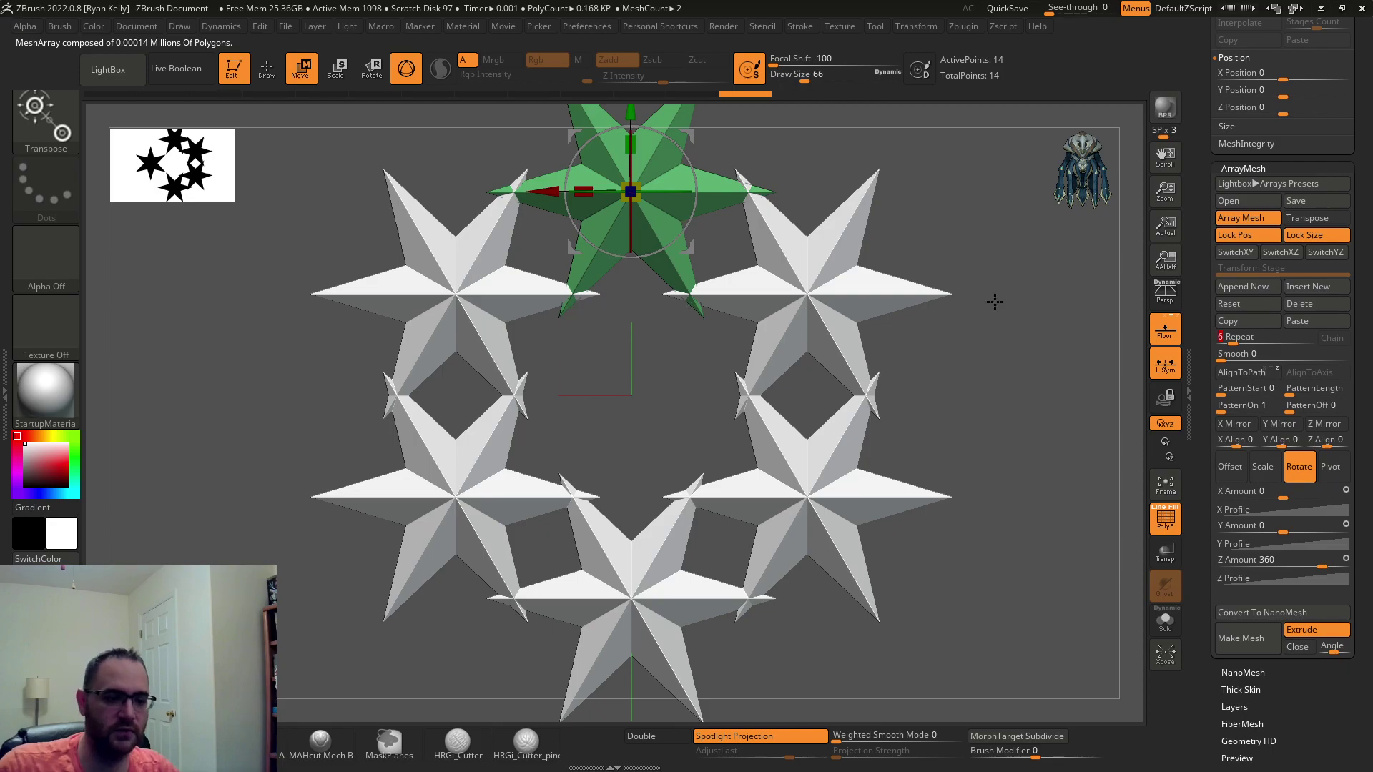
# Raise the Repeat count to 14 and move the source star down to just below the array's centre.
pyautogui.moveTo(1232, 339); pyautogui.dragTo(1242, 343)
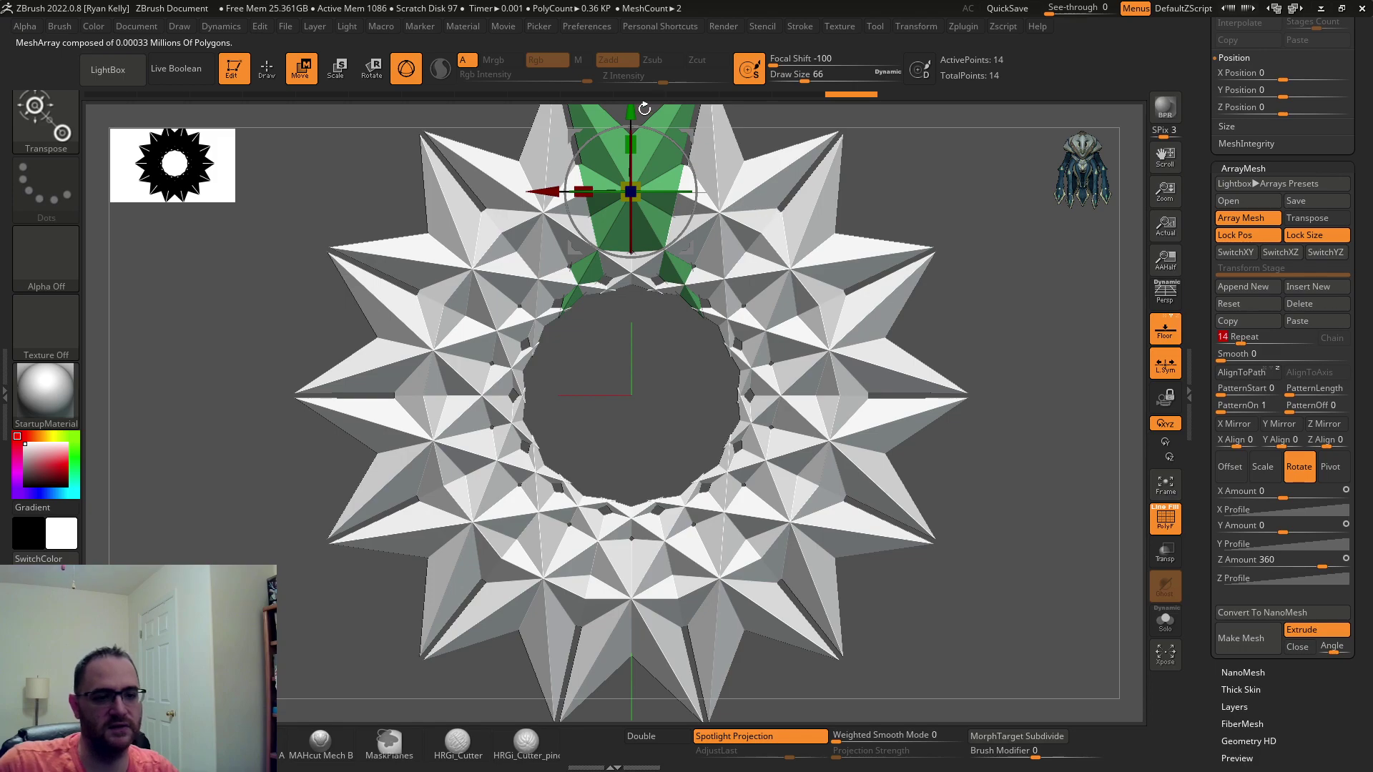
pyautogui.moveTo(645, 108); pyautogui.dragTo(656, 355)
pyautogui.moveTo(705, 306); pyautogui.dragTo(937, 271, button='right')
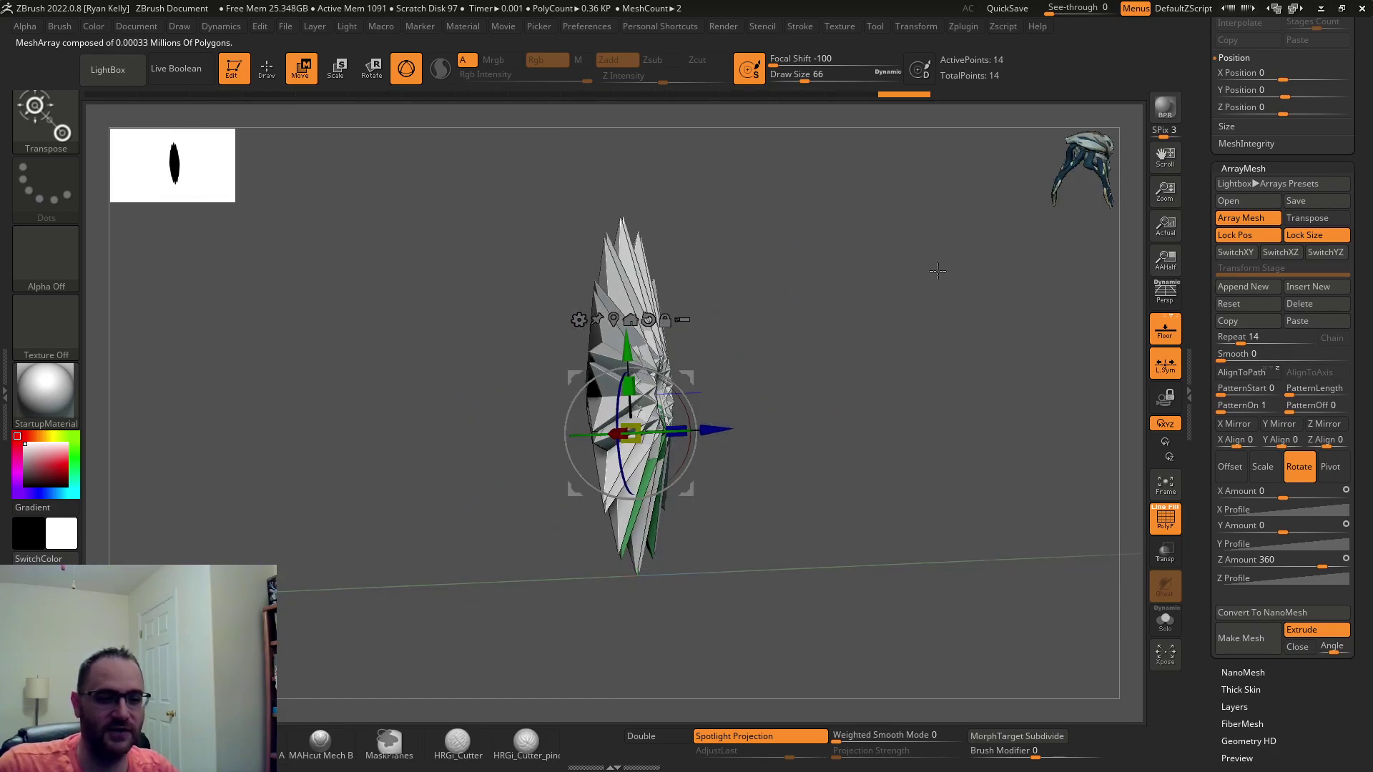